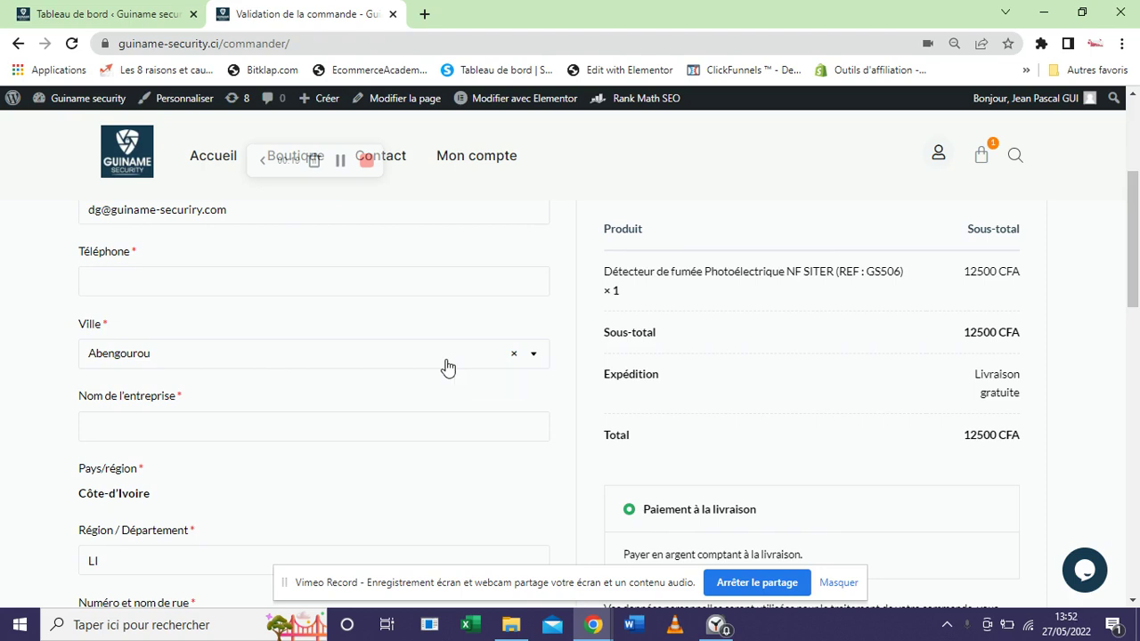
# Choose Adjamé as the Ville on the checkout page and look over the remaining billing fields
pyautogui.click(446, 366)
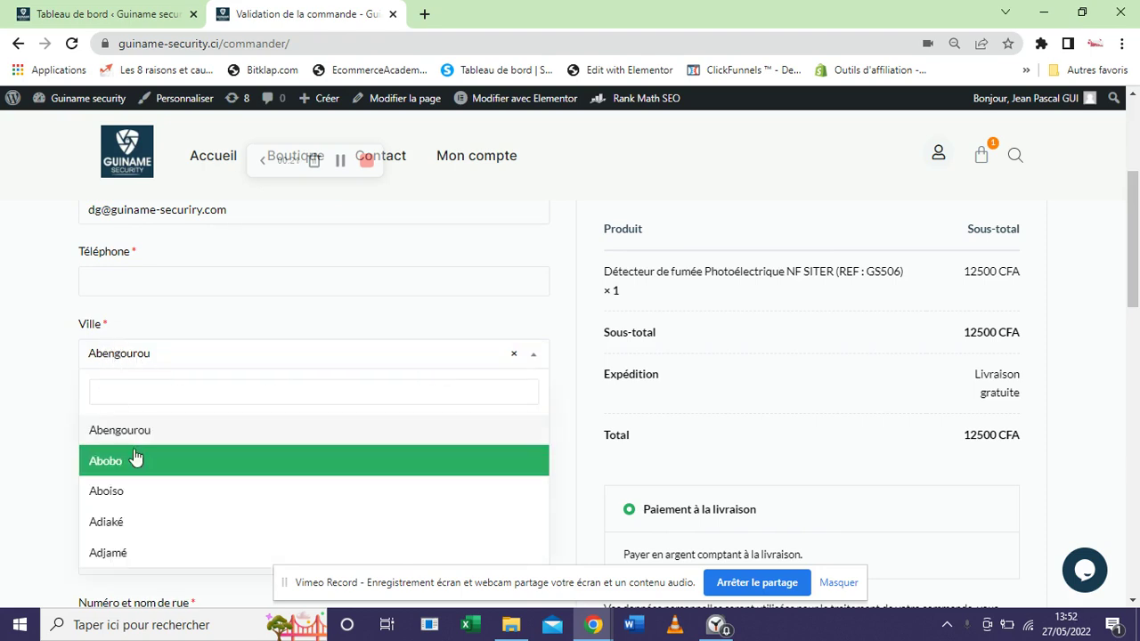
pyautogui.click(146, 549)
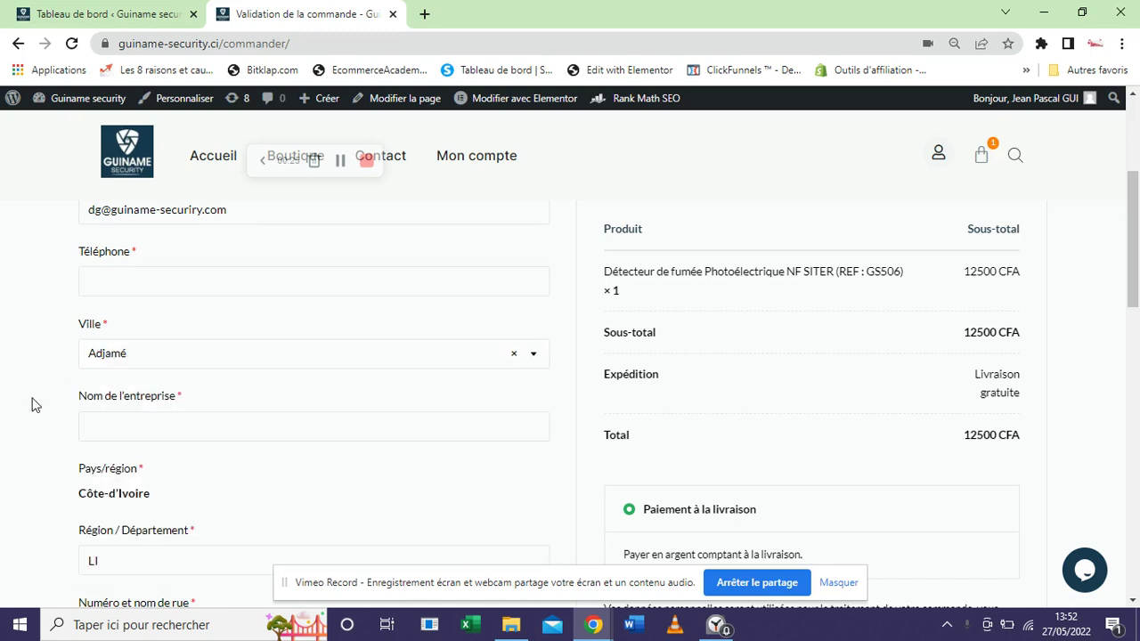
pyautogui.moveTo(1133, 233); pyautogui.dragTo(615, 274)
pyautogui.moveTo(1134, 218); pyautogui.dragTo(1137, 311)
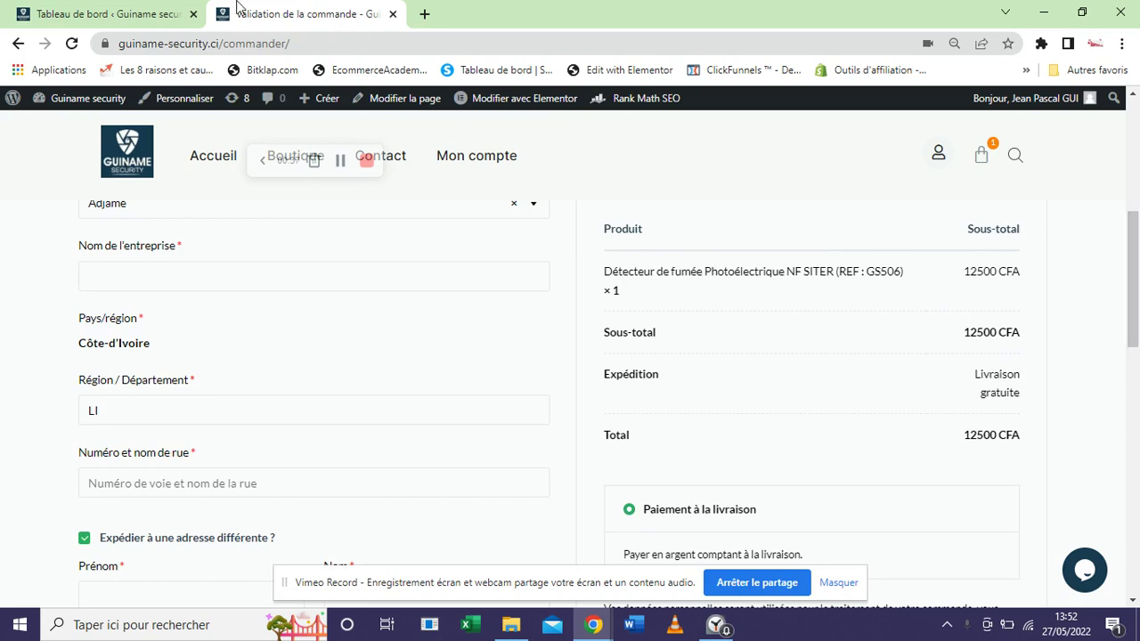
# Switch to the WordPress dashboard and open the page for adding new extensions
pyautogui.click(129, 10)
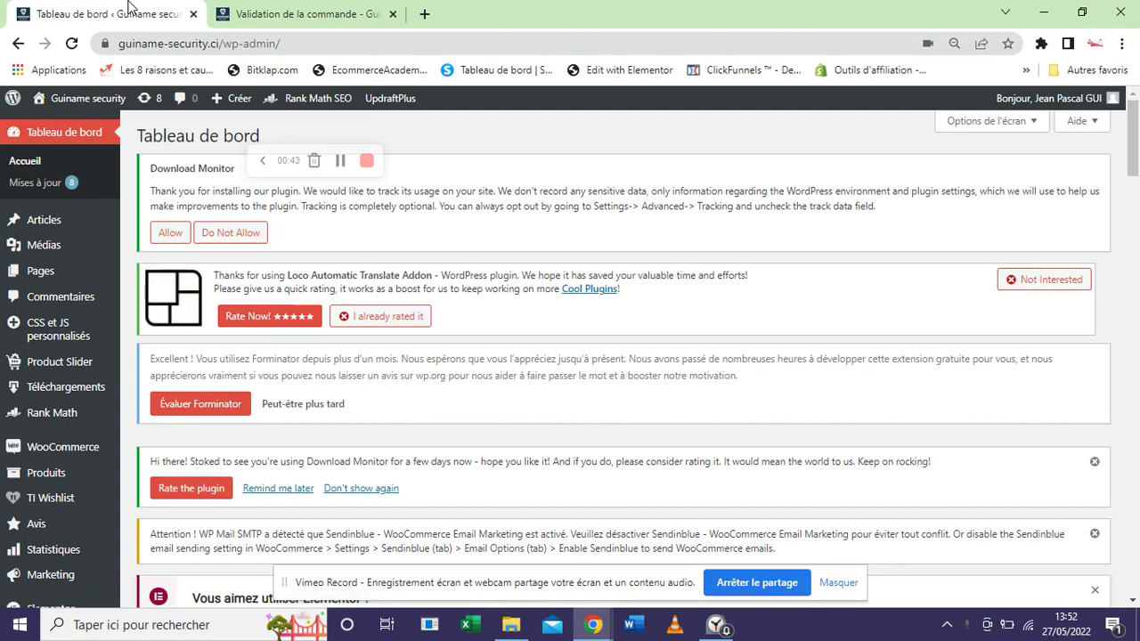
pyautogui.click(1135, 194)
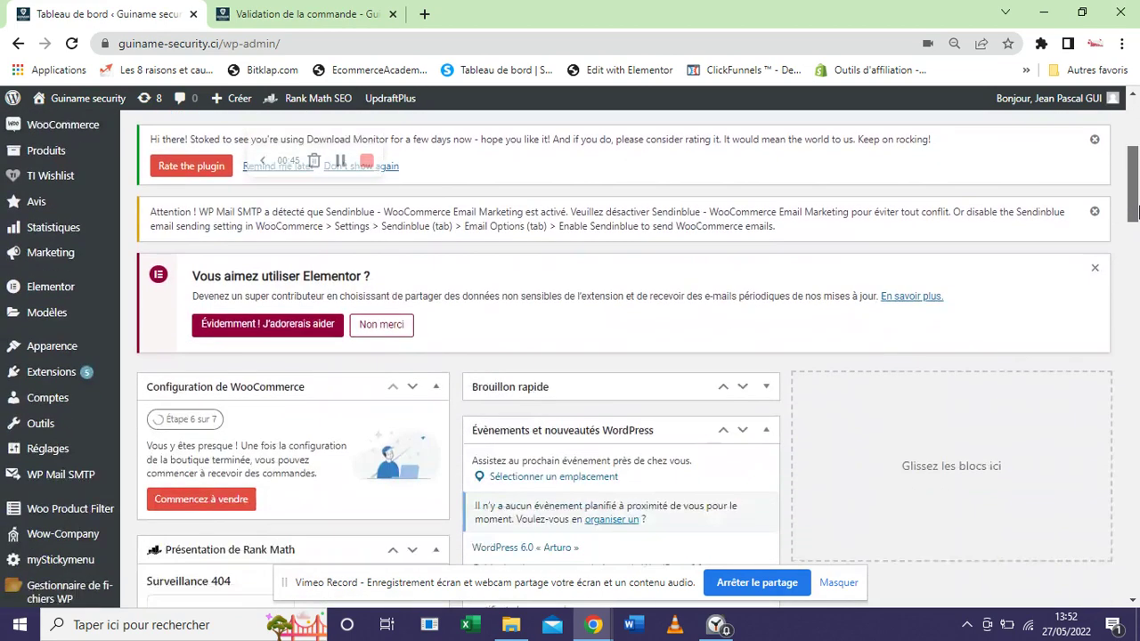
pyautogui.moveTo(55, 272)
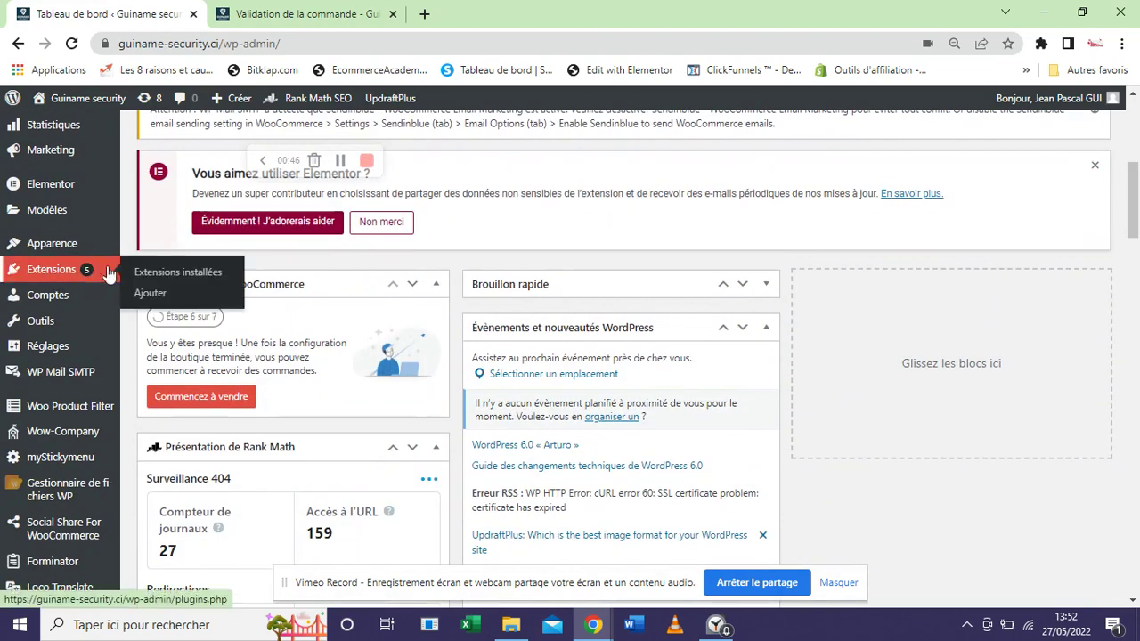
pyautogui.click(167, 300)
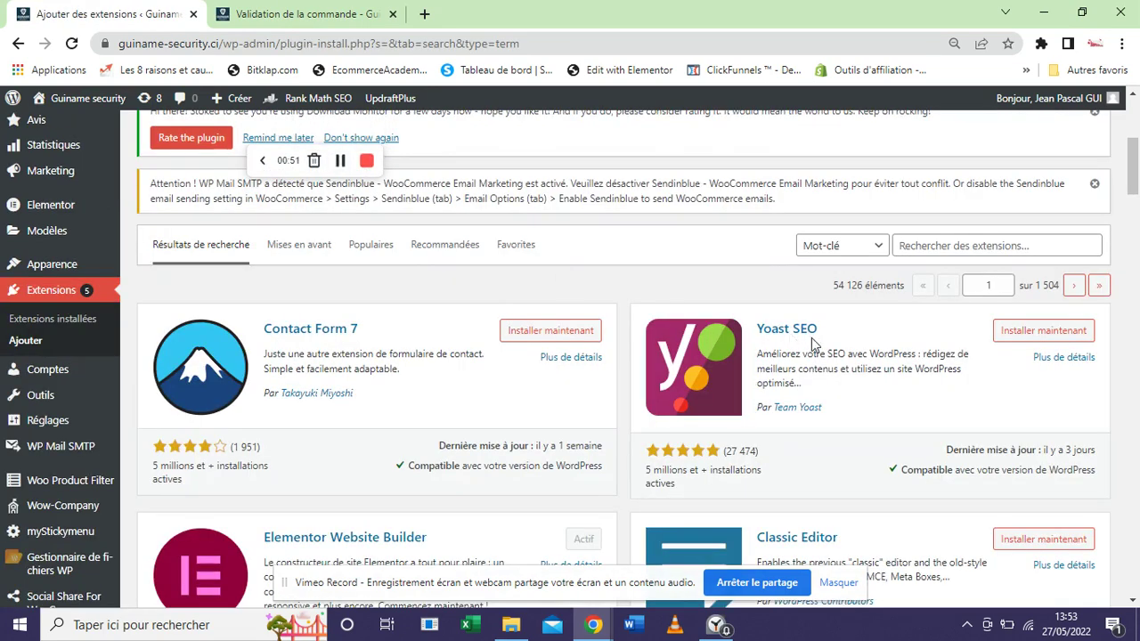
# Search the extensions for "custom field for woocommerce" and locate Checkout Field Editor (Checkout Manager) for WooCommerce by ThemeHigh
pyautogui.click(979, 243)
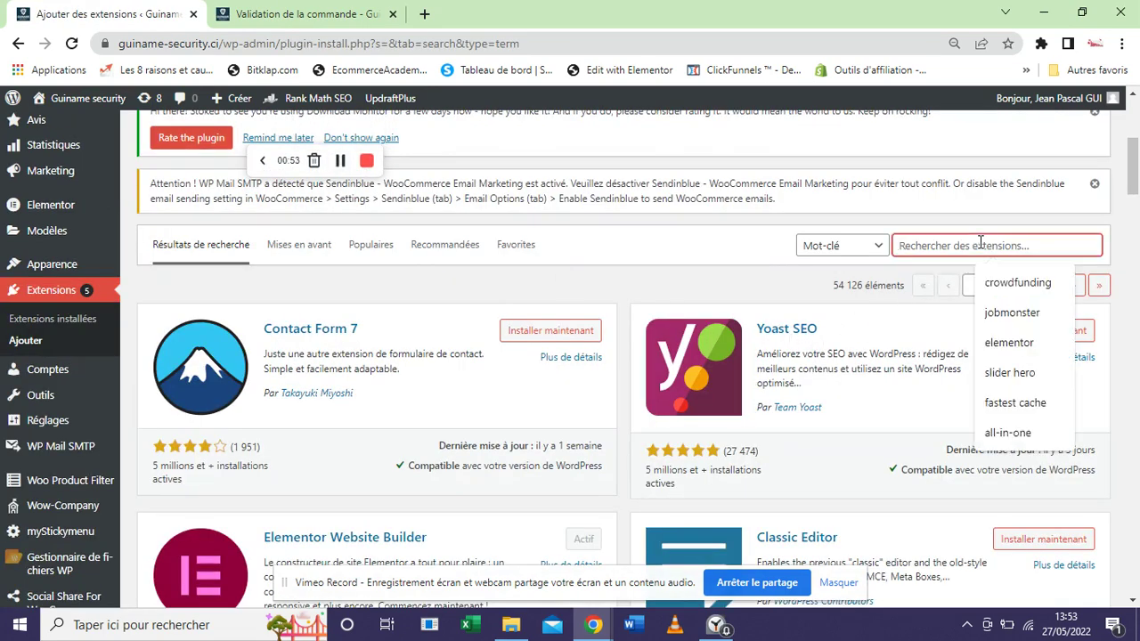
pyautogui.write('cust')
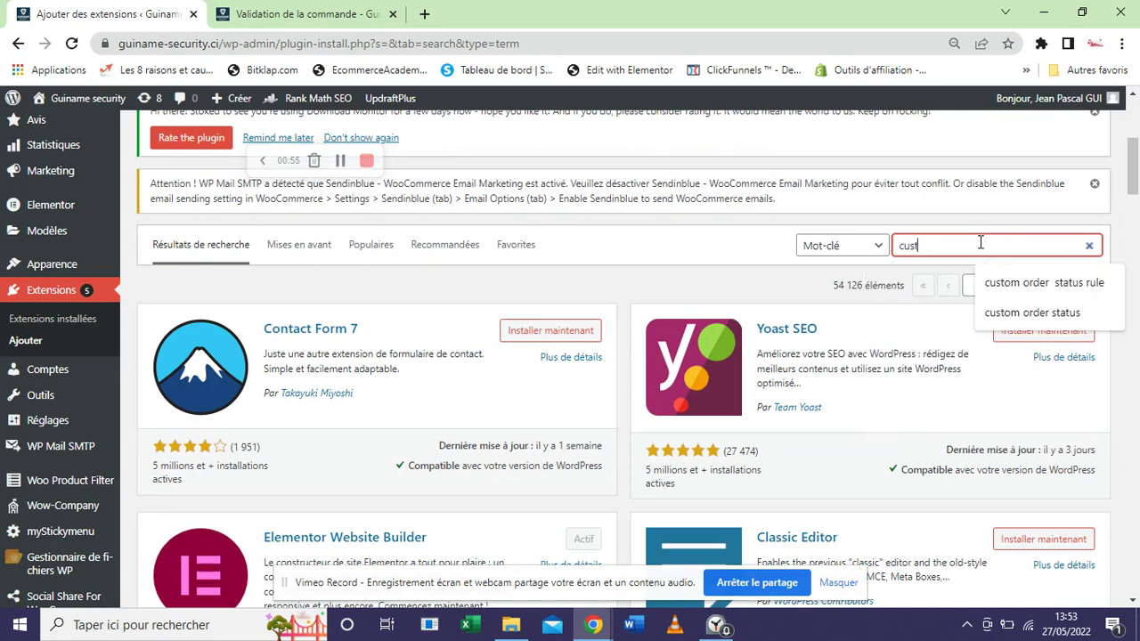
pyautogui.write('om field')
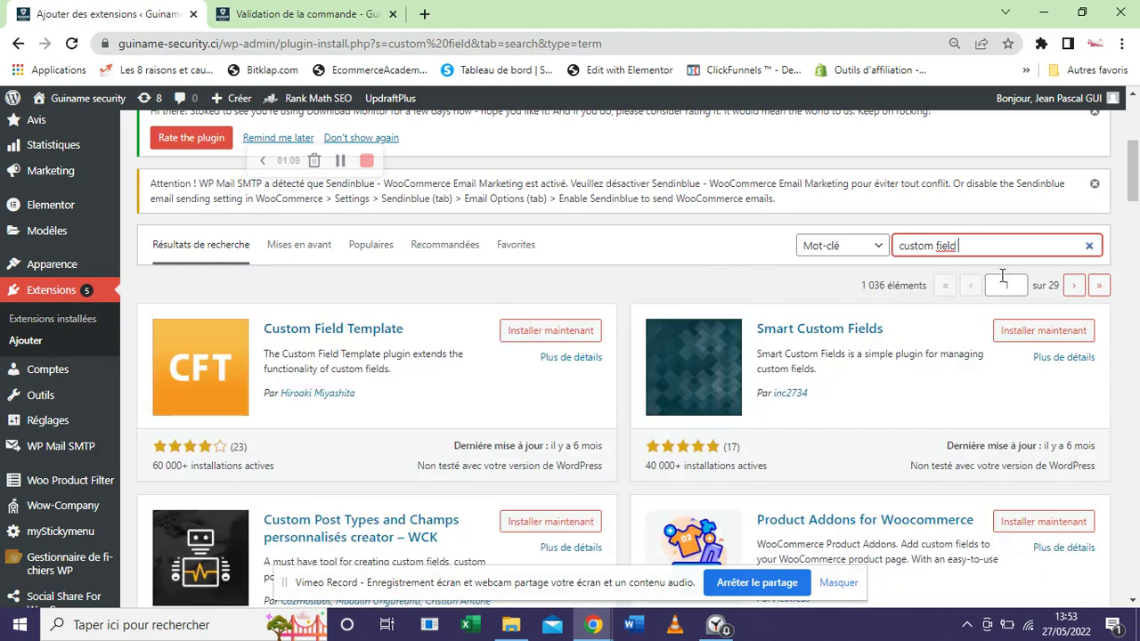
pyautogui.write('for woocommerce')
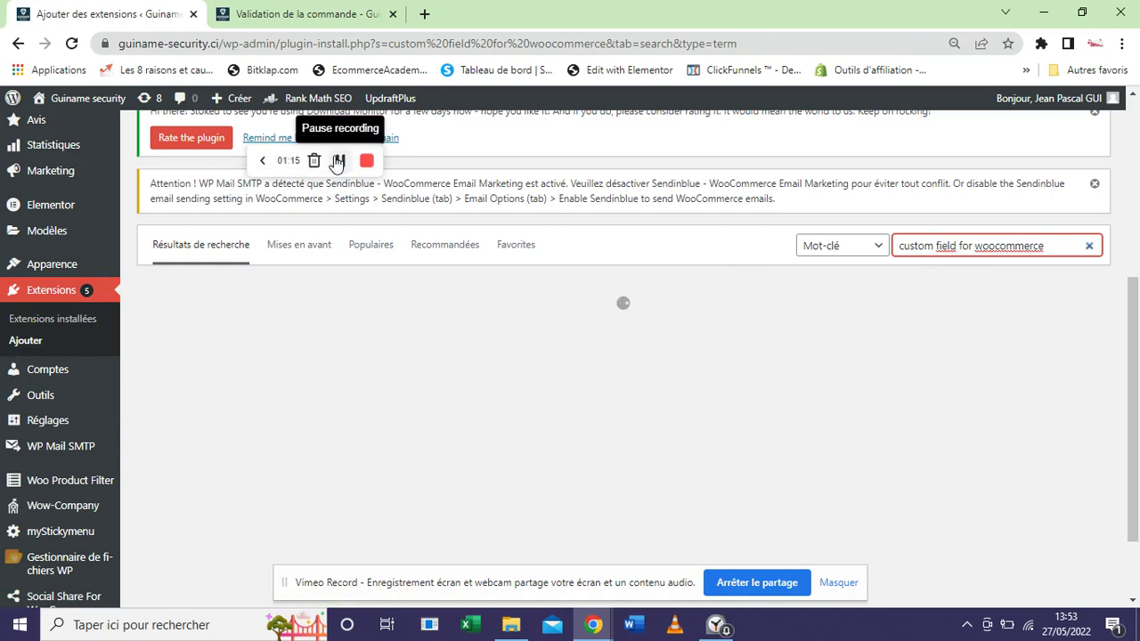
pyautogui.scroll(-2, 837, 385)
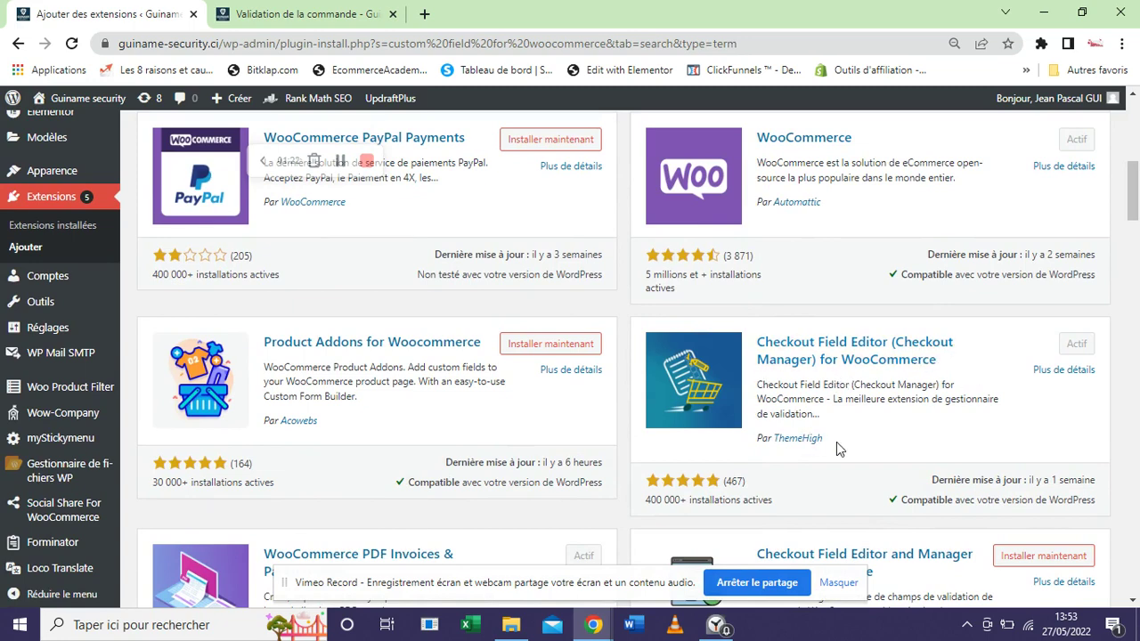
pyautogui.moveTo(836, 442); pyautogui.dragTo(857, 517)
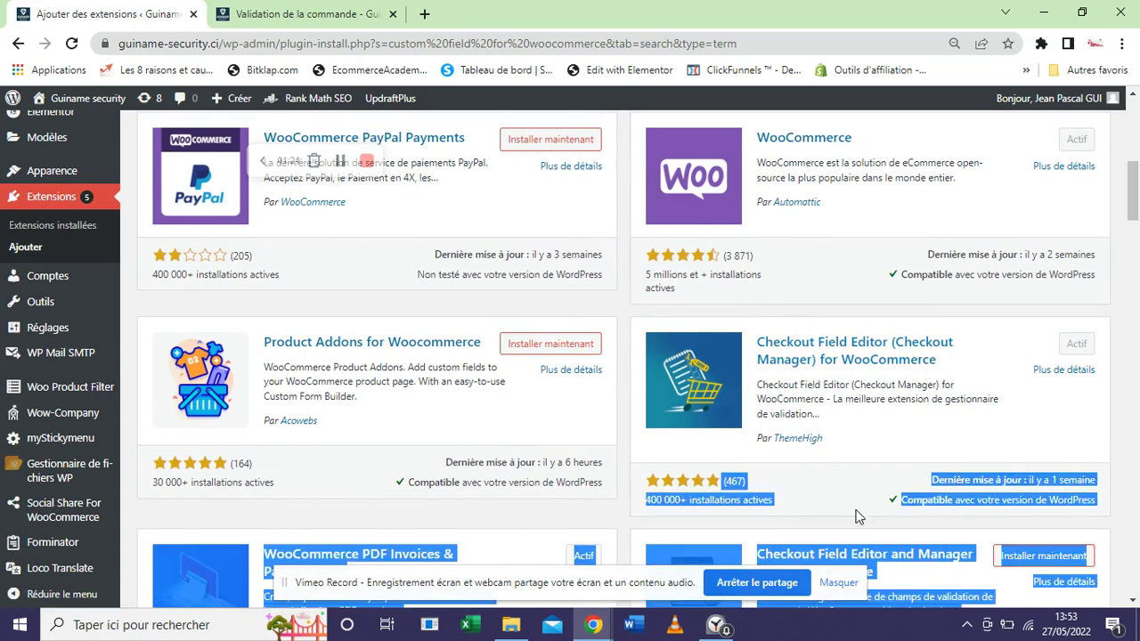
pyautogui.click(858, 514)
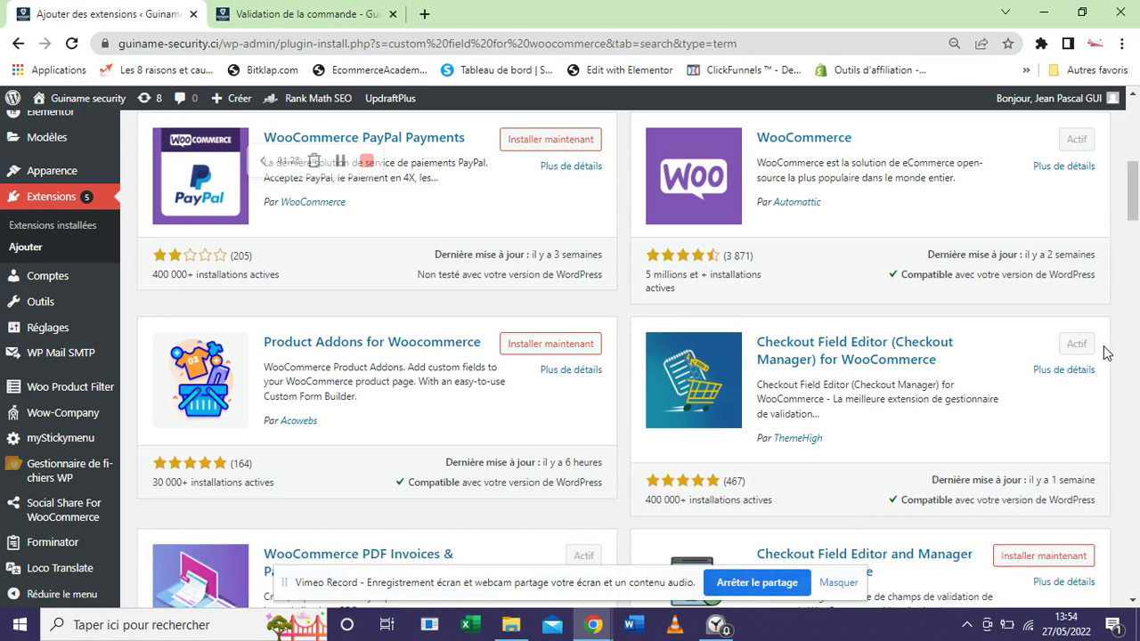
# Open WooCommerce's checkout form editor (Formulaire de validation de commande) at its list of billing fields
pyautogui.moveTo(1133, 206); pyautogui.dragTo(1135, 177)
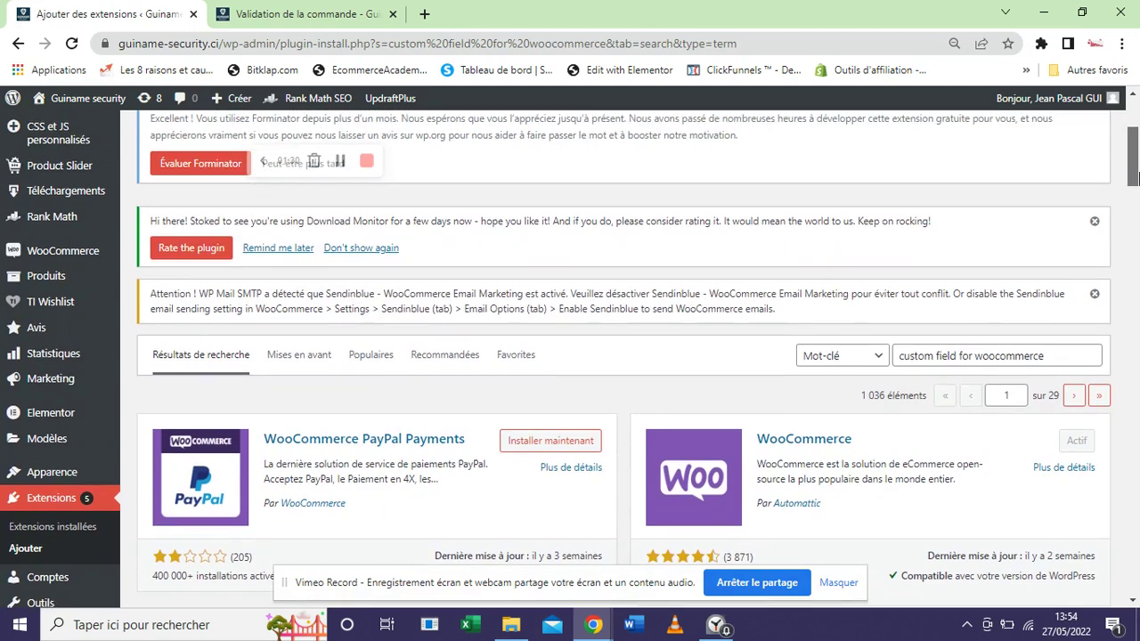
pyautogui.moveTo(76, 252)
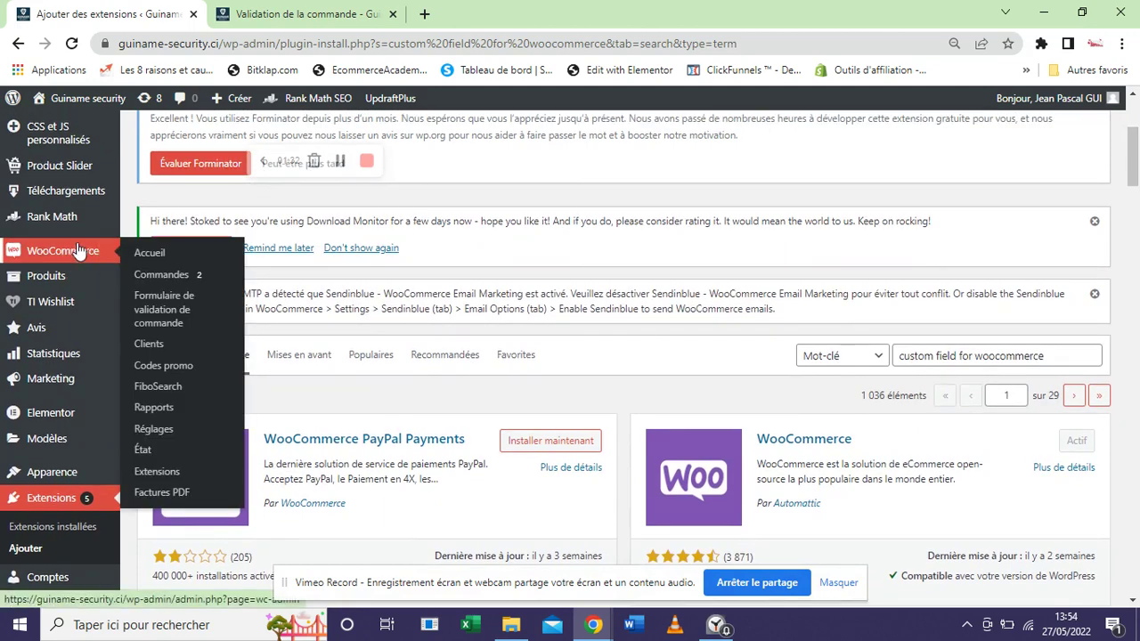
pyautogui.click(178, 317)
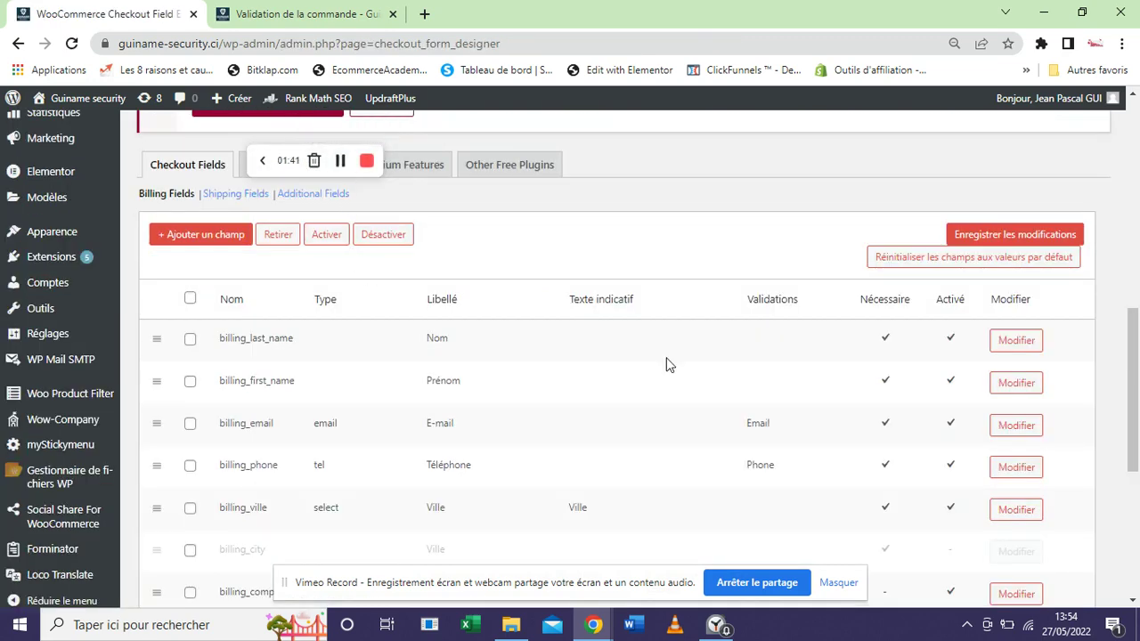
pyautogui.scroll(2, 1134, 316)
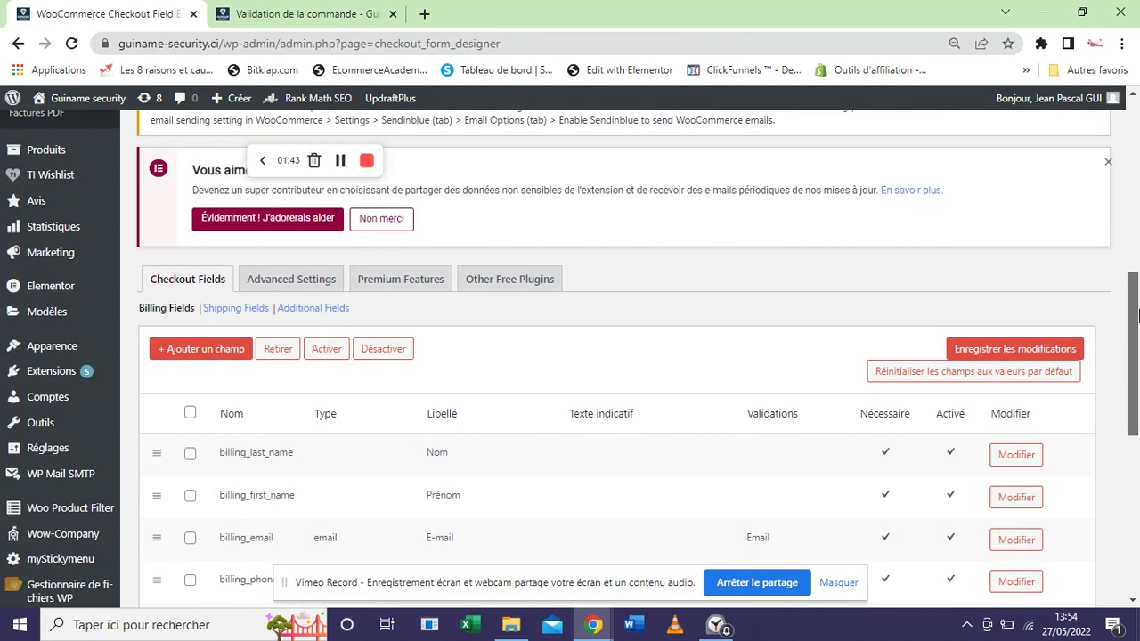
pyautogui.scroll(-1, 507, 227)
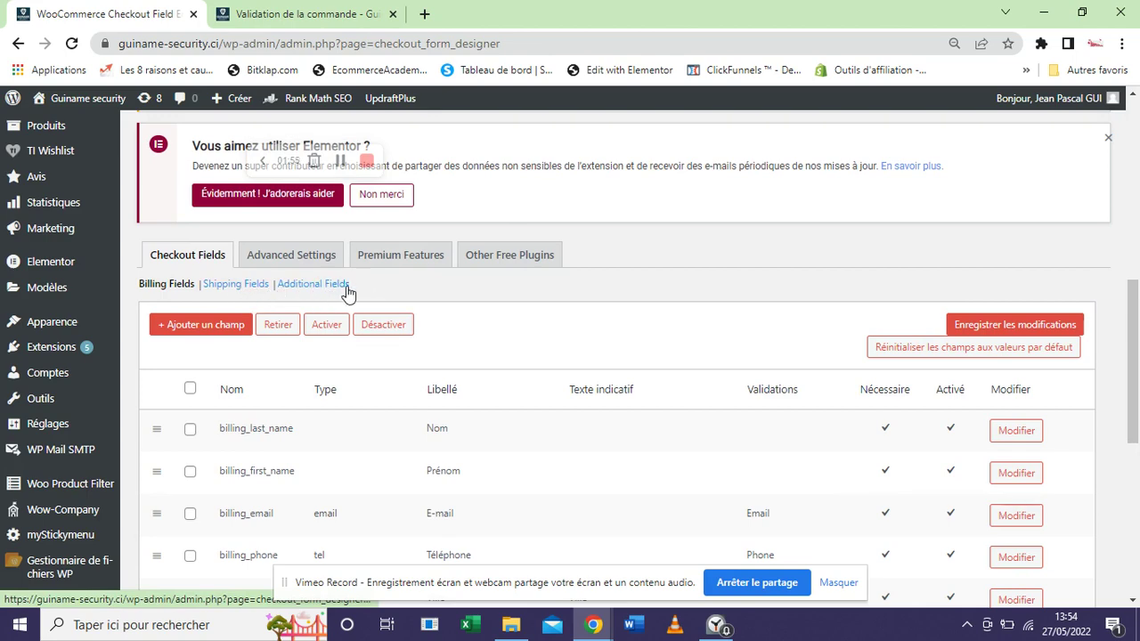
# Compare the fields on the shop's checkout page with the billing fields in the checkout form editor
pyautogui.click(259, 13)
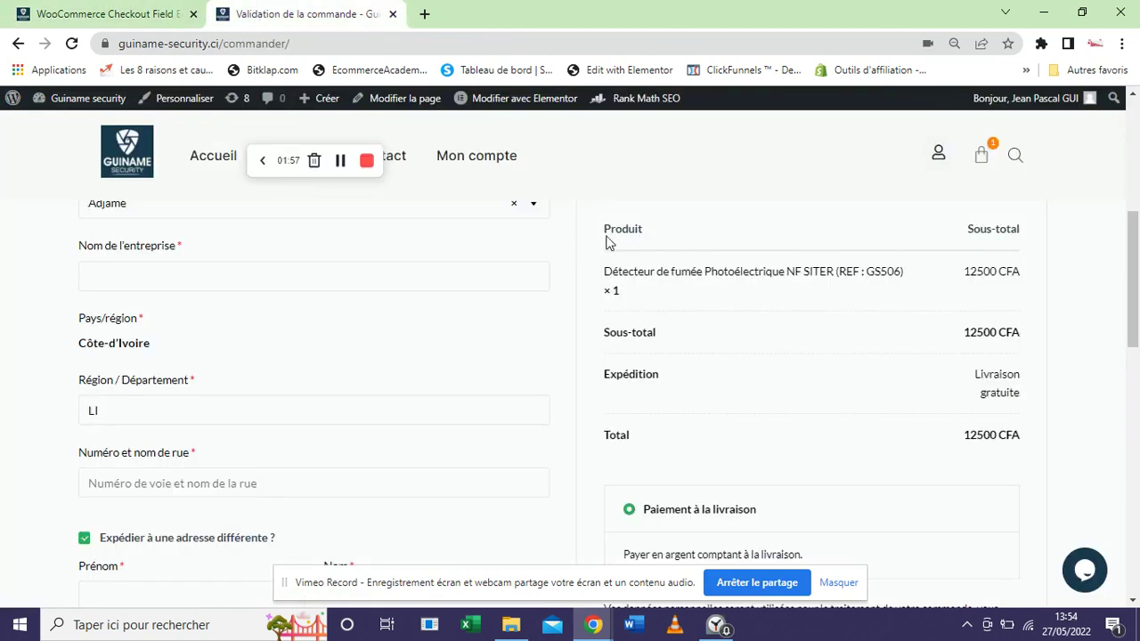
pyautogui.scroll(-5, 824, 220)
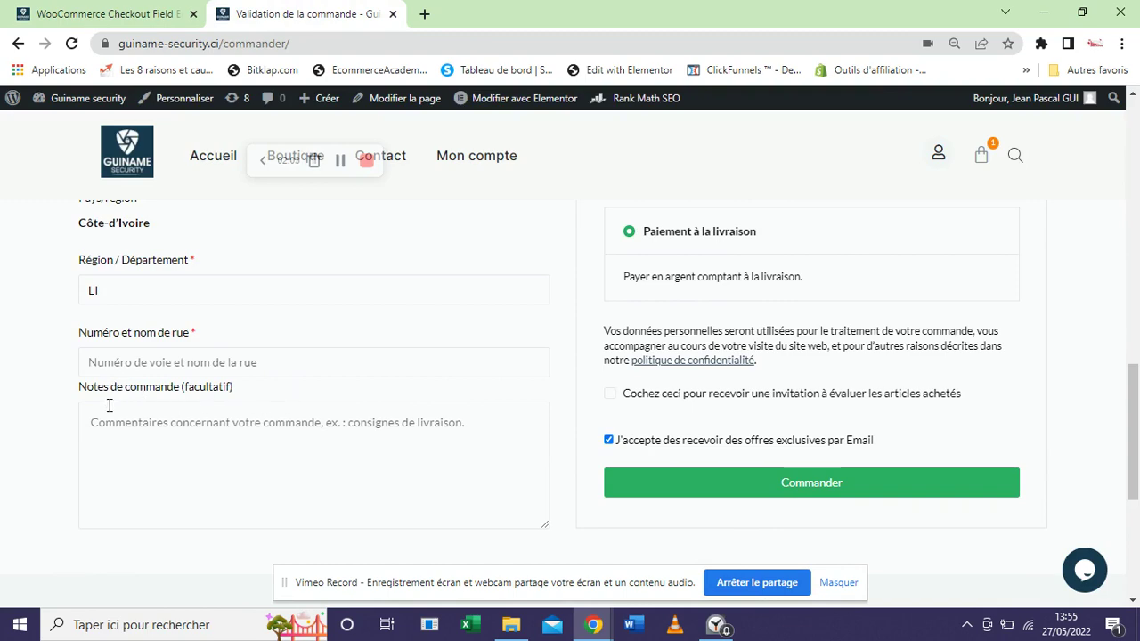
pyautogui.click(102, 9)
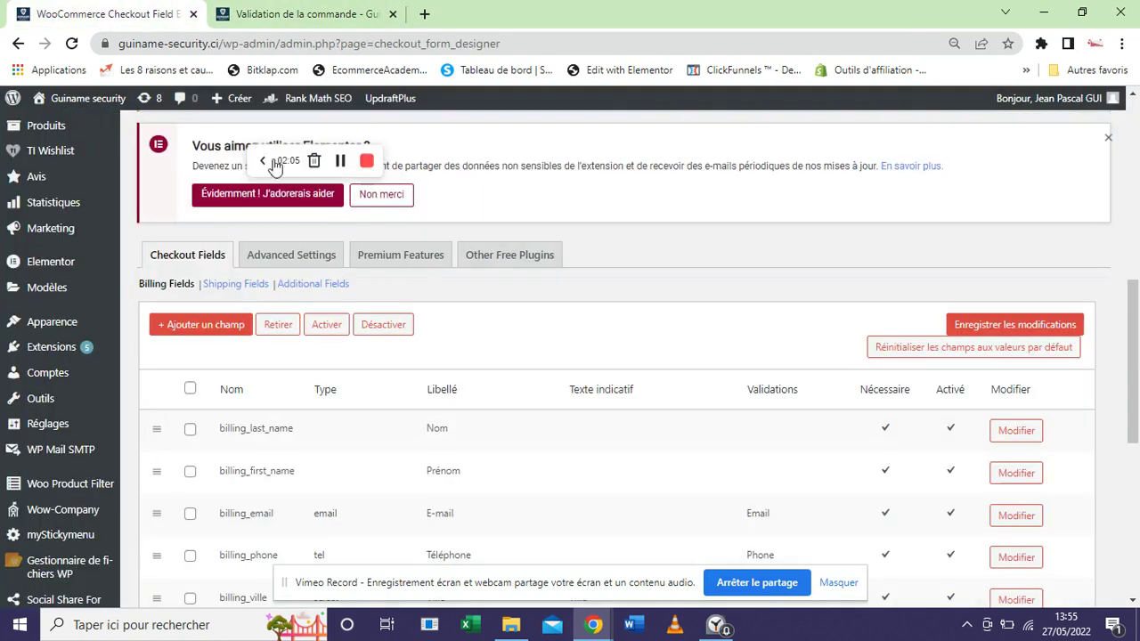
pyautogui.click(310, 7)
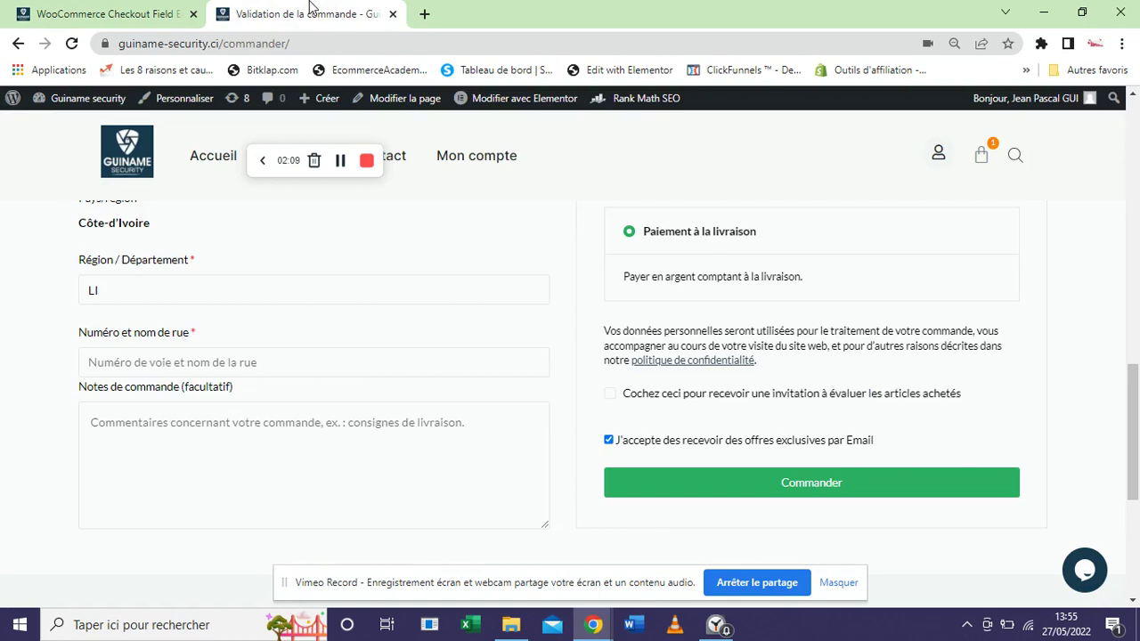
pyautogui.click(101, 11)
pyautogui.click(308, 13)
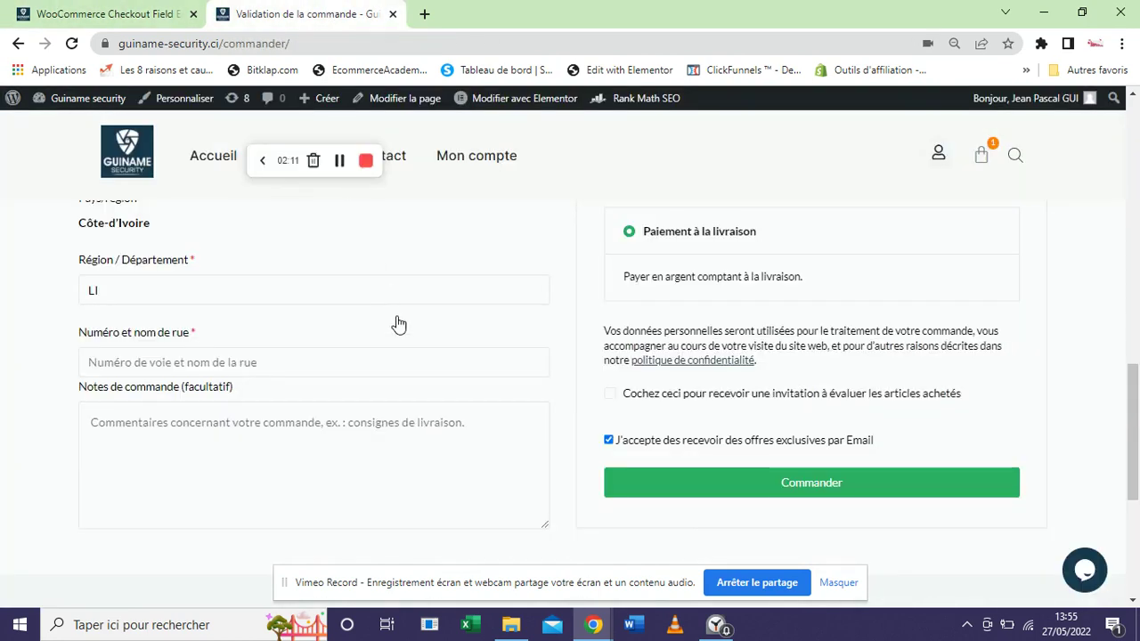
pyautogui.moveTo(1133, 483)
pyautogui.mouseDown()
pyautogui.moveTo(1133, 420)
pyautogui.moveTo(1133, 498)
pyautogui.mouseUp()
pyautogui.click(101, 11)
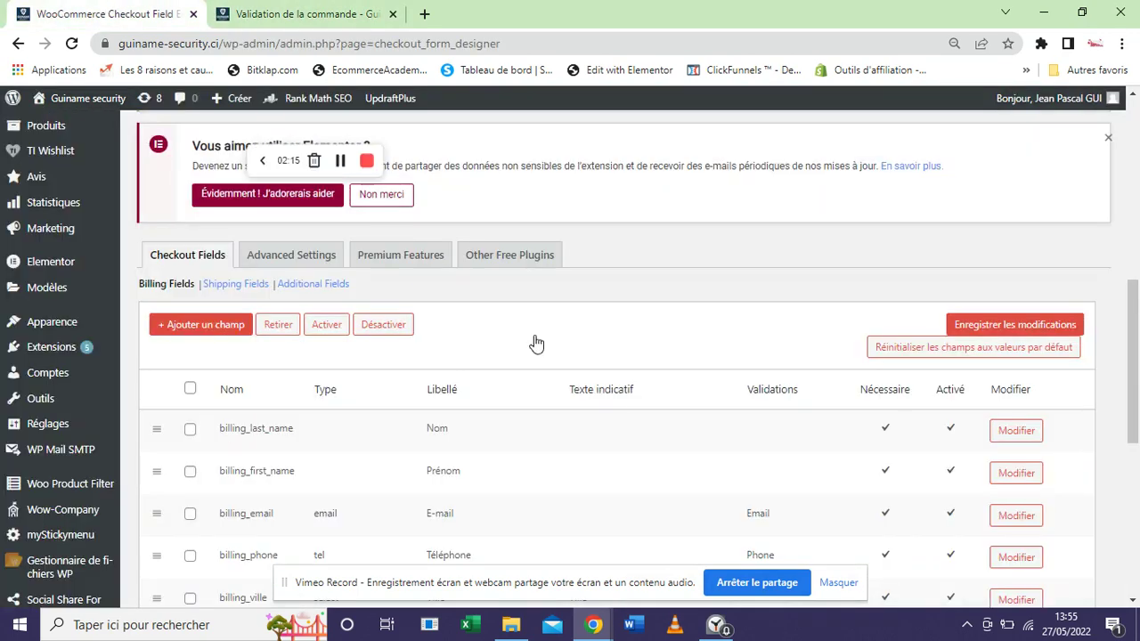
# Disable the billing_address_1 field (Numéro et nom de rue), save the changes and check its row in the billing fields list
pyautogui.moveTo(1133, 429)
pyautogui.mouseDown()
pyautogui.moveTo(1133, 464)
pyautogui.moveTo(1134, 440)
pyautogui.mouseUp()
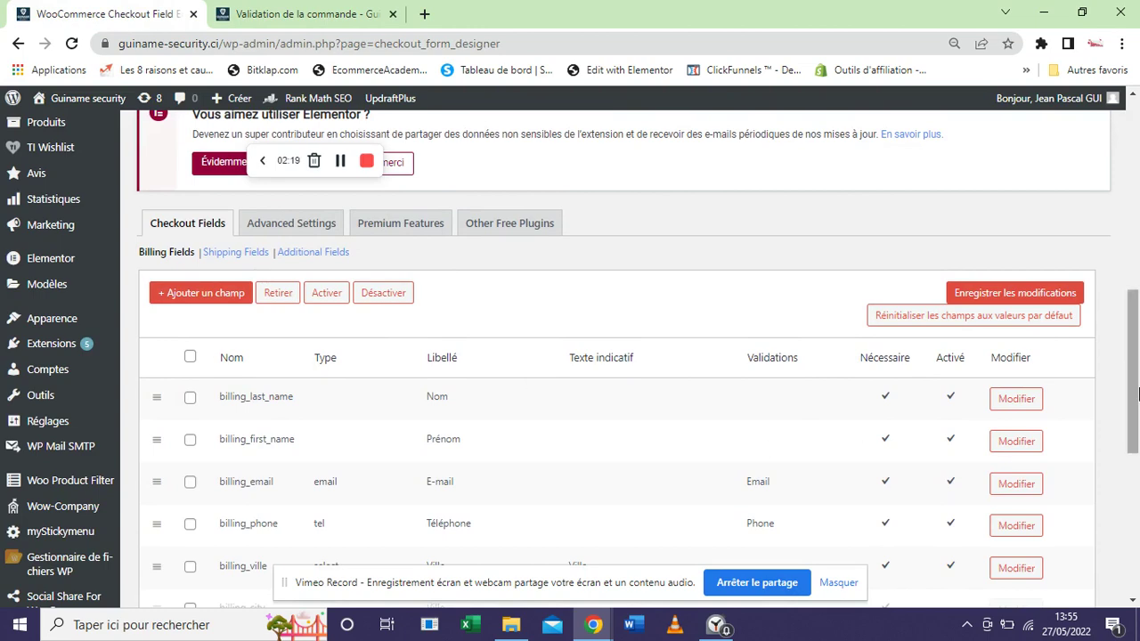
pyautogui.moveTo(1134, 393); pyautogui.dragTo(1137, 493)
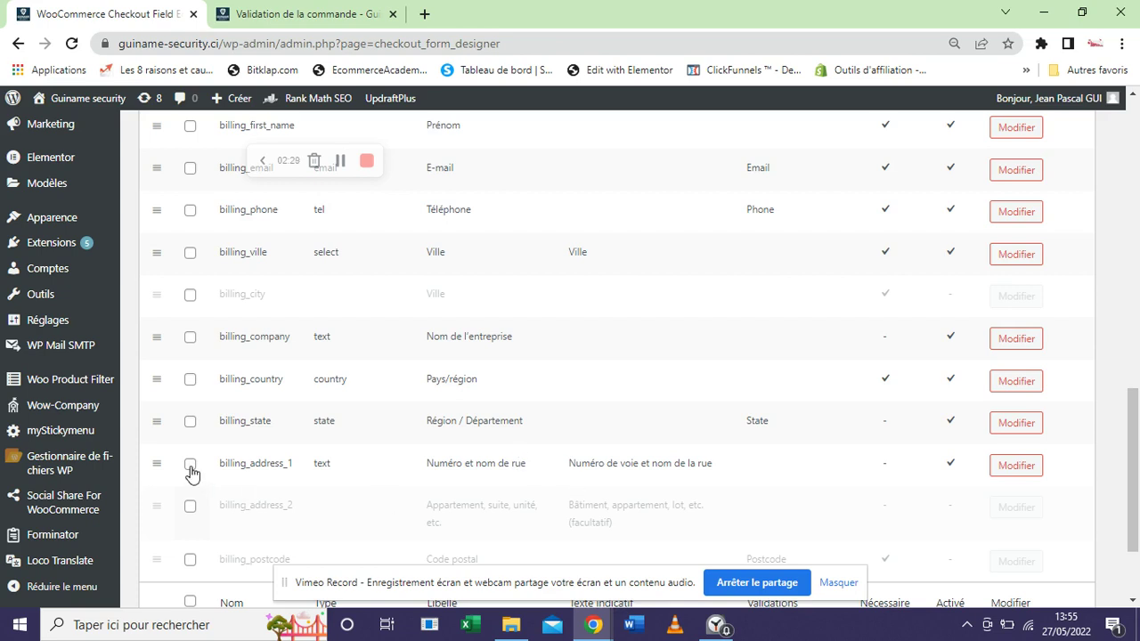
pyautogui.moveTo(1137, 455); pyautogui.dragTo(1137, 378)
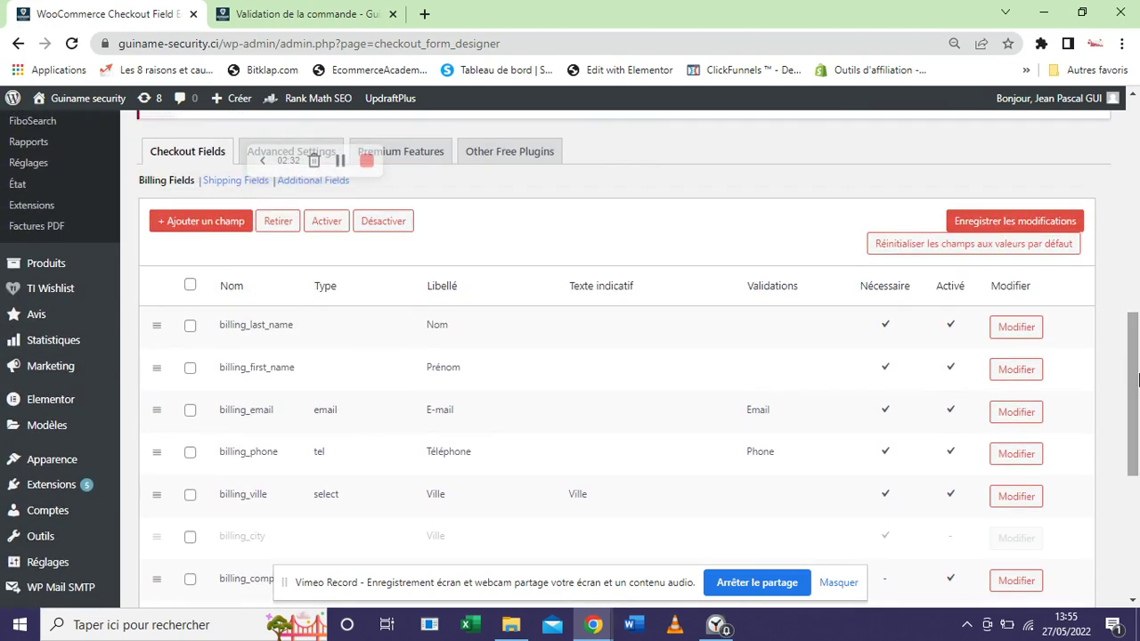
pyautogui.click(383, 220)
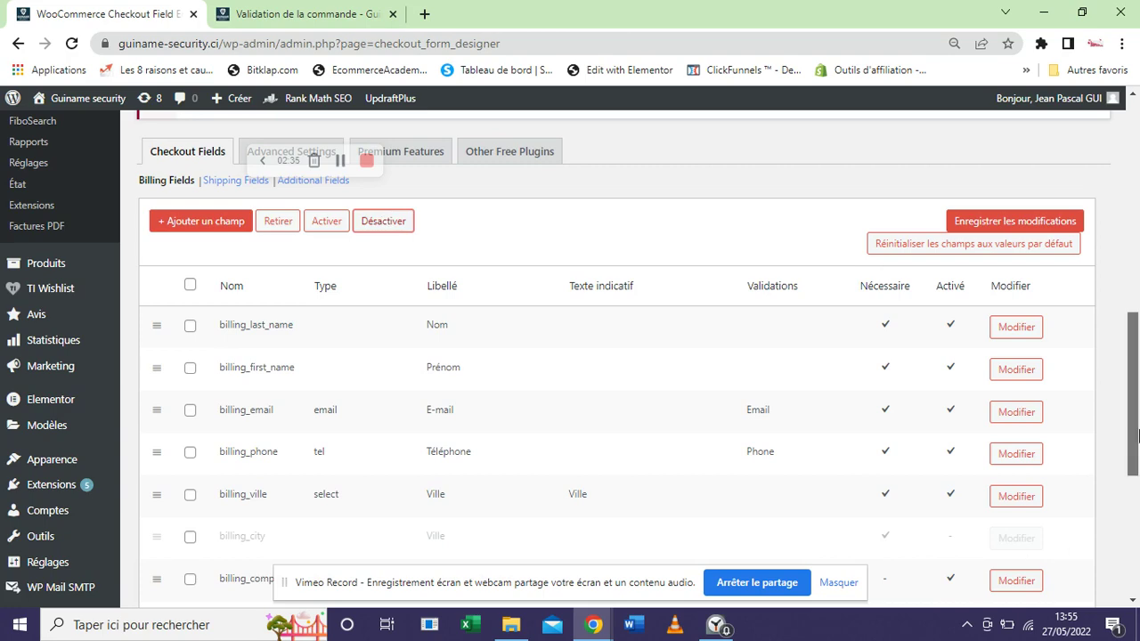
pyautogui.moveTo(1135, 392); pyautogui.dragTo(1135, 496)
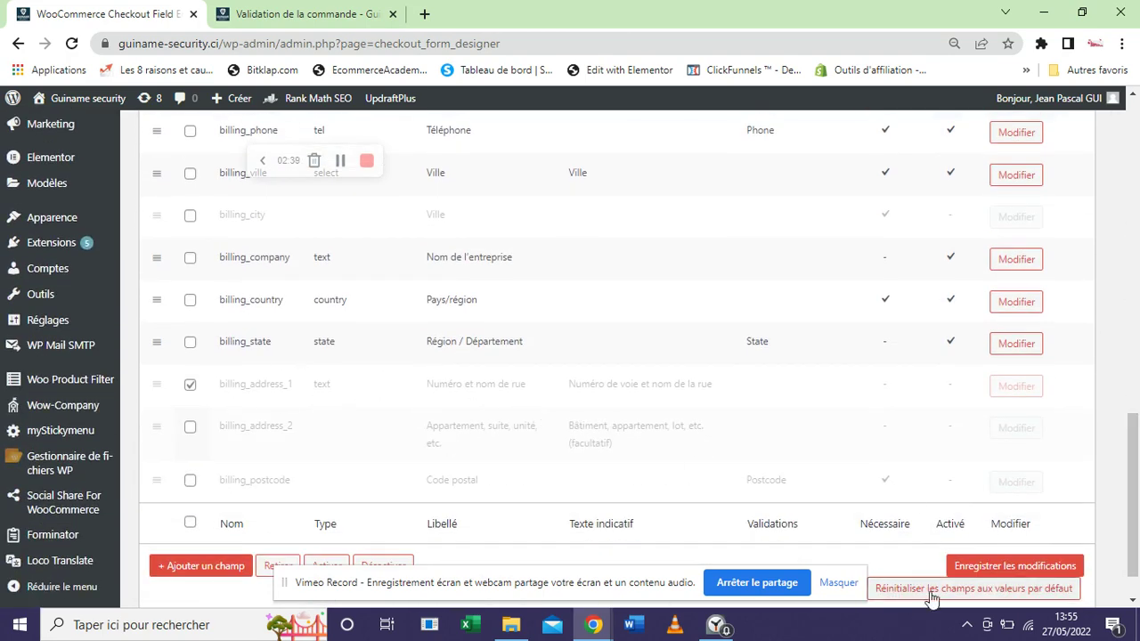
pyautogui.click(1007, 570)
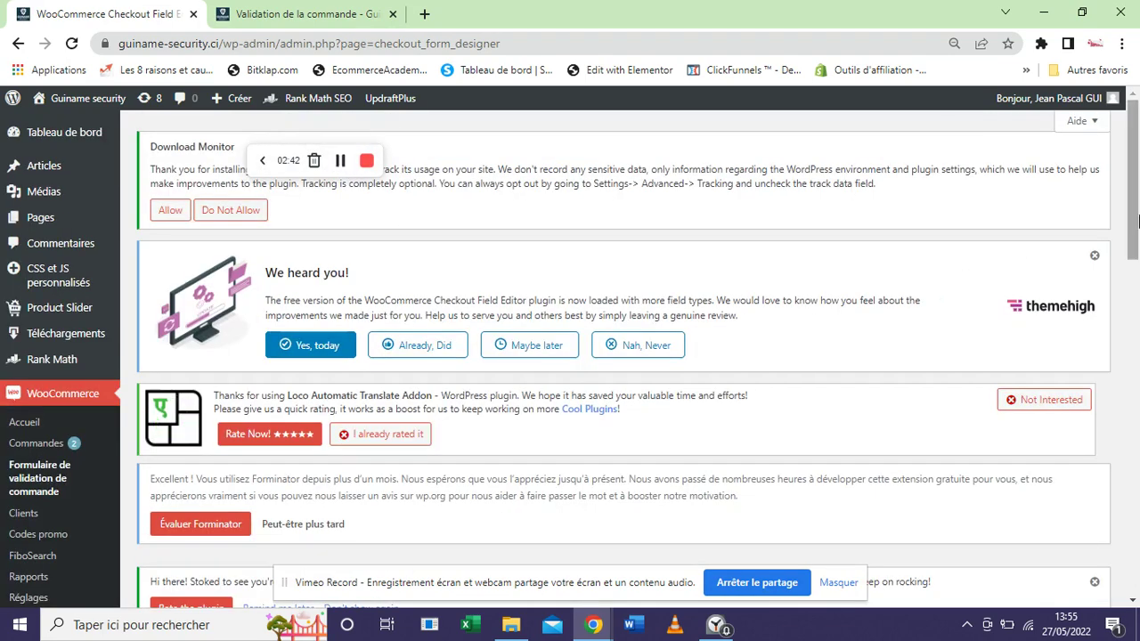
pyautogui.moveTo(1134, 231); pyautogui.dragTo(1138, 515)
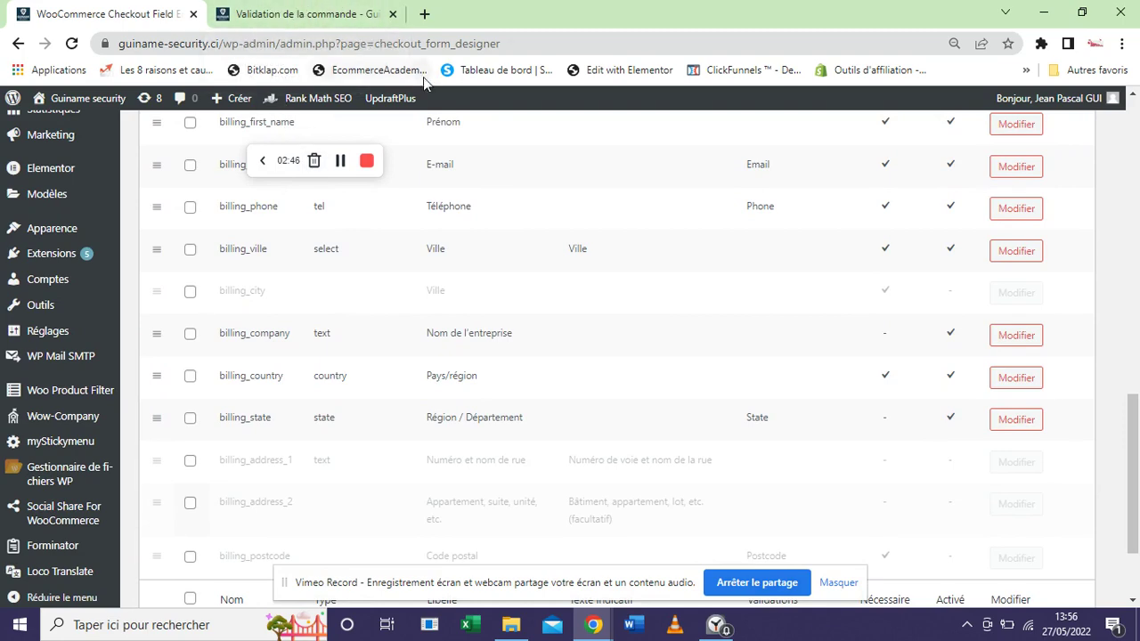
pyautogui.scroll(2, 757, 332)
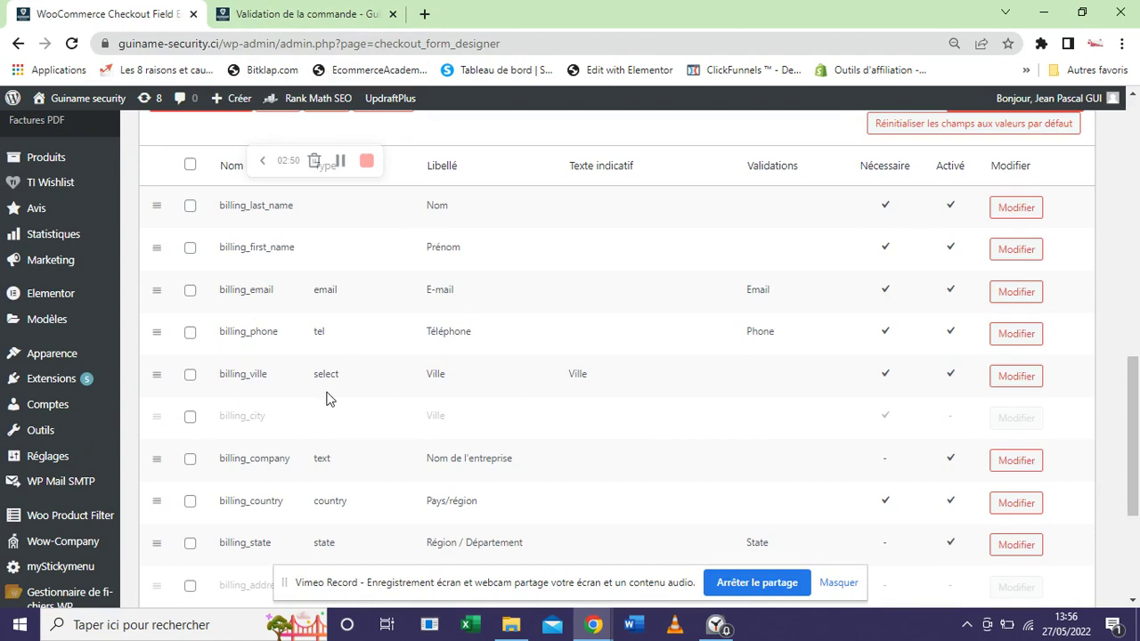
pyautogui.click(190, 377)
pyautogui.moveTo(1136, 405)
pyautogui.mouseDown()
pyautogui.moveTo(1137, 357)
pyautogui.moveTo(1136, 405)
pyautogui.mouseUp()
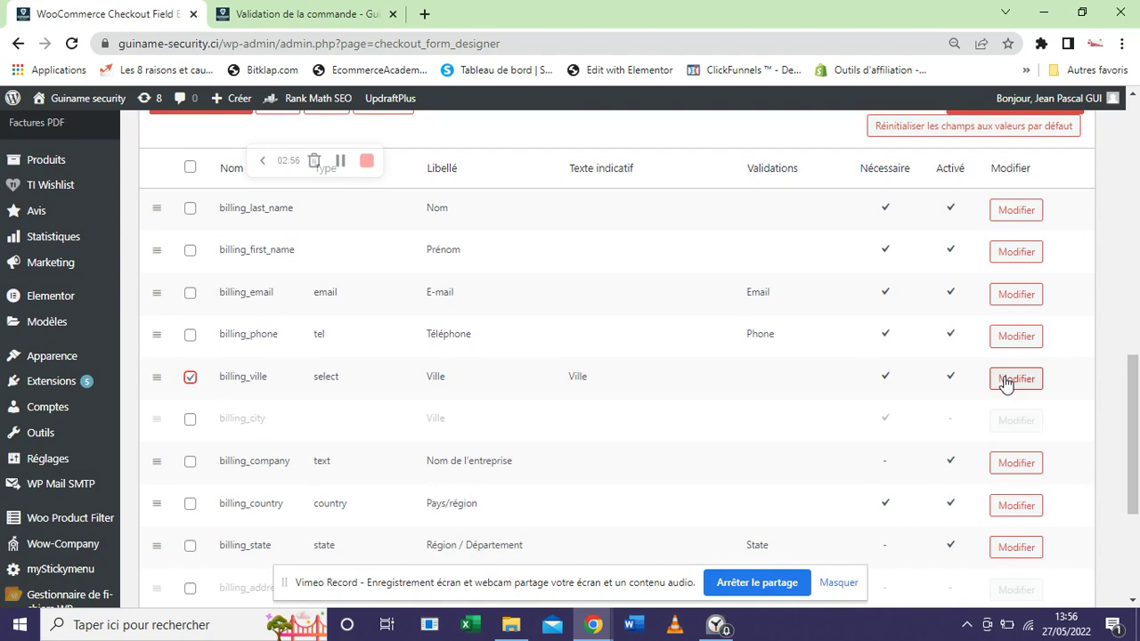
pyautogui.click(190, 379)
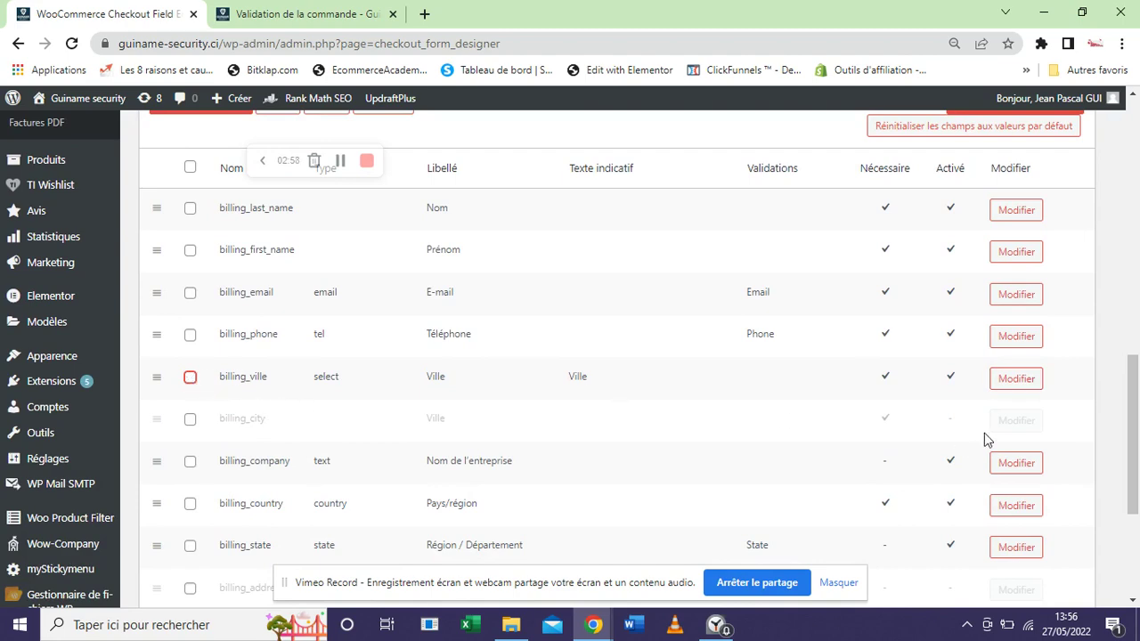
# Start a new billing field in the checkout form editor and set its type to Liste déroulante
pyautogui.moveTo(1135, 428); pyautogui.dragTo(1134, 369)
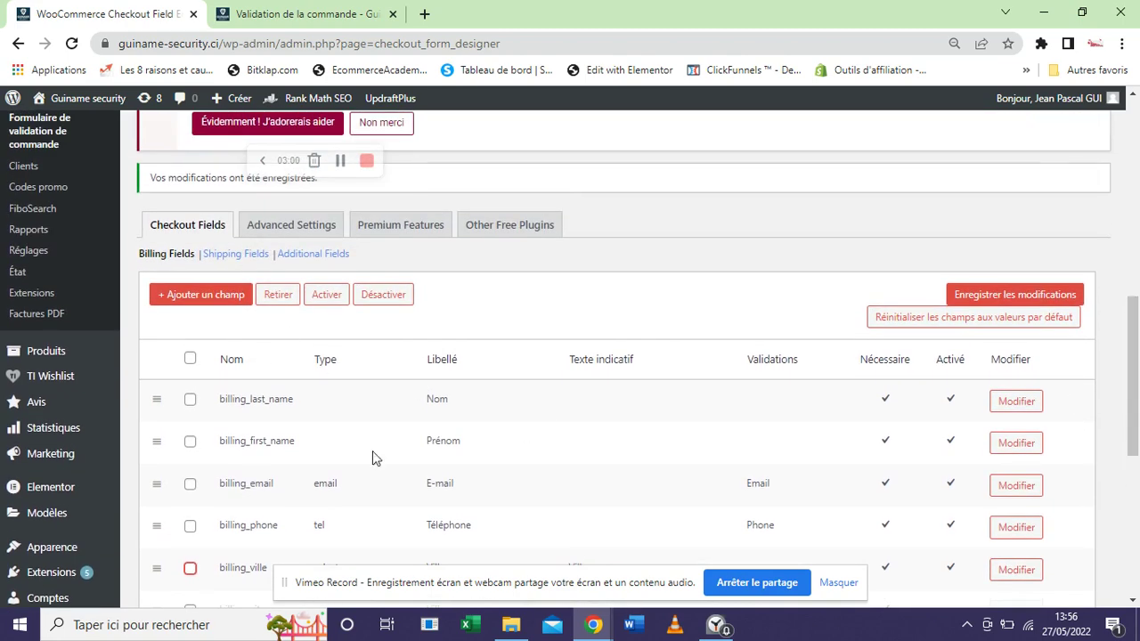
pyautogui.click(225, 299)
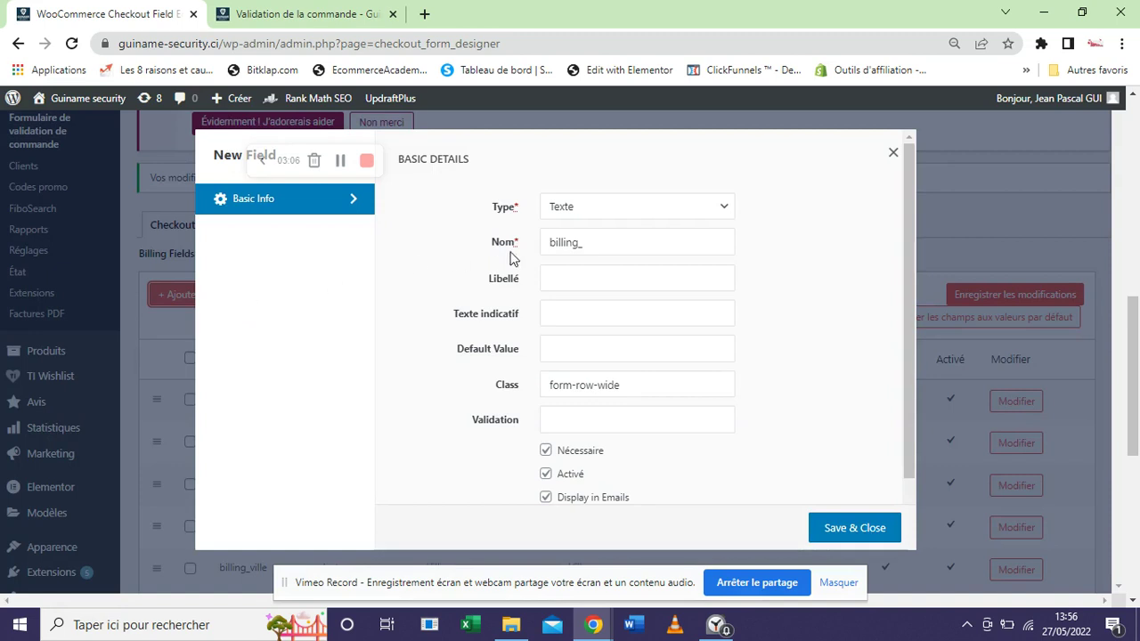
pyautogui.click(612, 223)
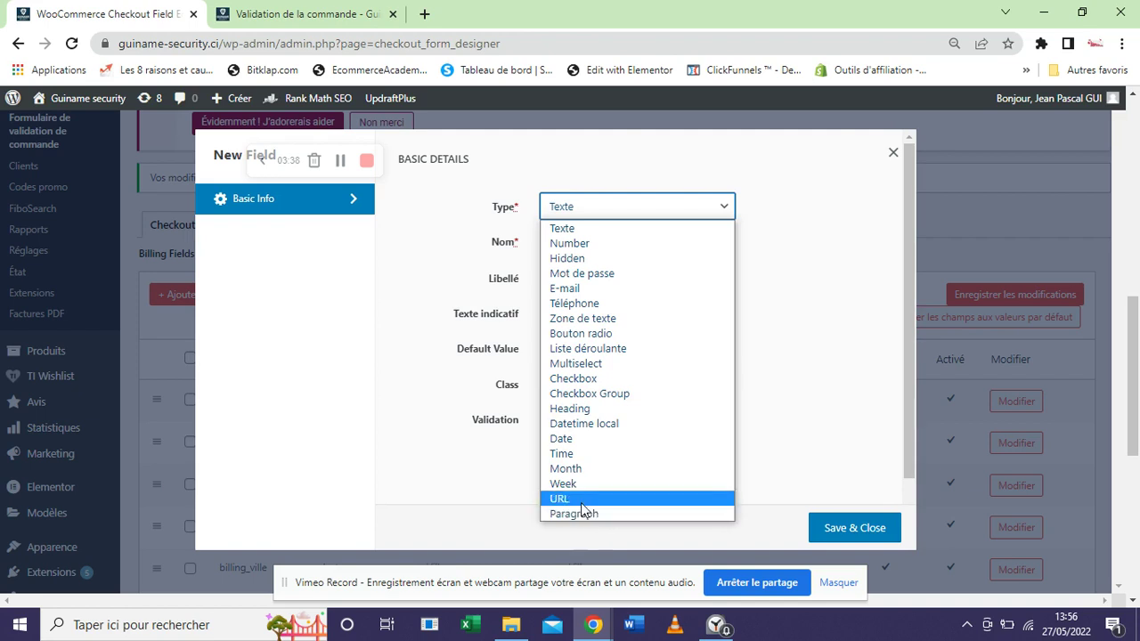
pyautogui.click(834, 293)
pyautogui.click(663, 204)
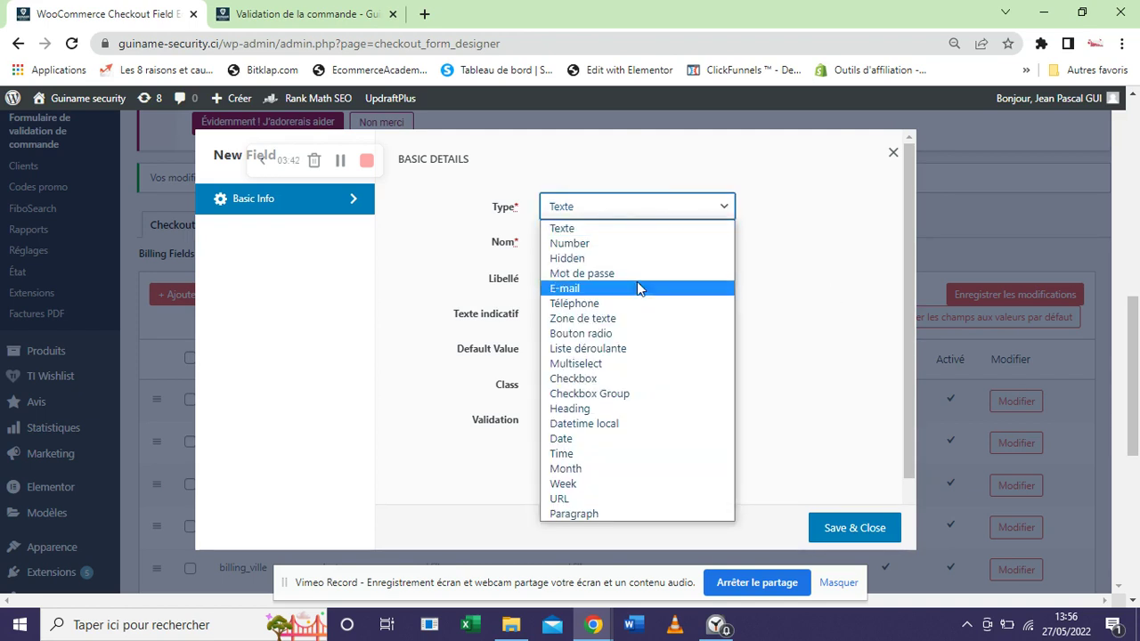
pyautogui.click(623, 349)
# Test the existing Ville dropdown on the shop's checkout page by choosing Aboiso, and return to the new field's settings
pyautogui.click(227, 8)
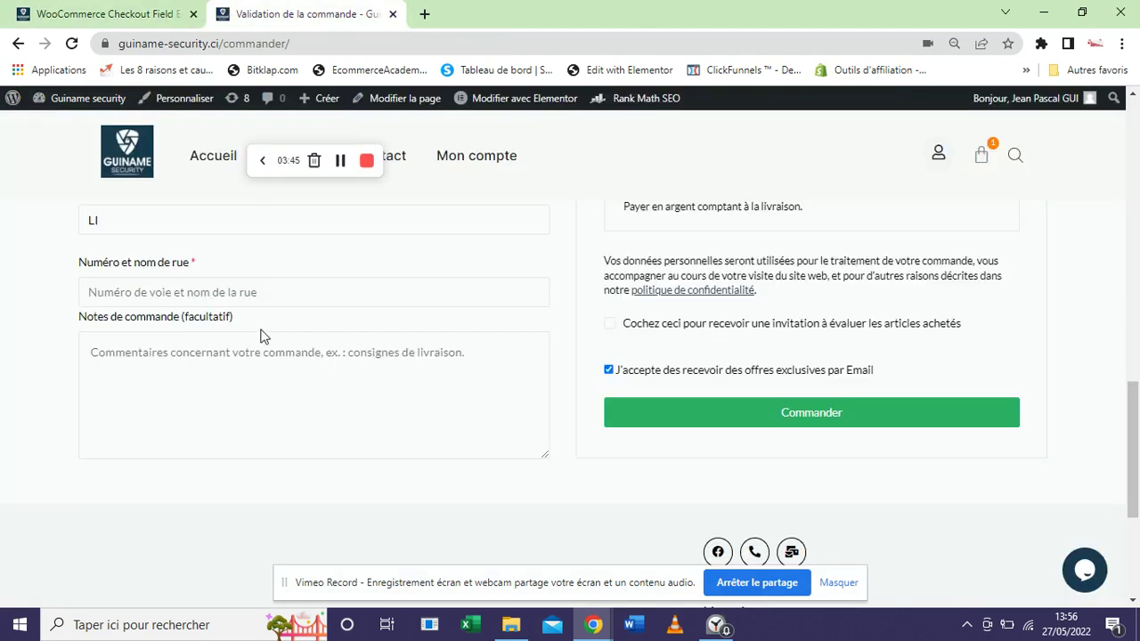
pyautogui.moveTo(1133, 476); pyautogui.dragTo(1136, 290)
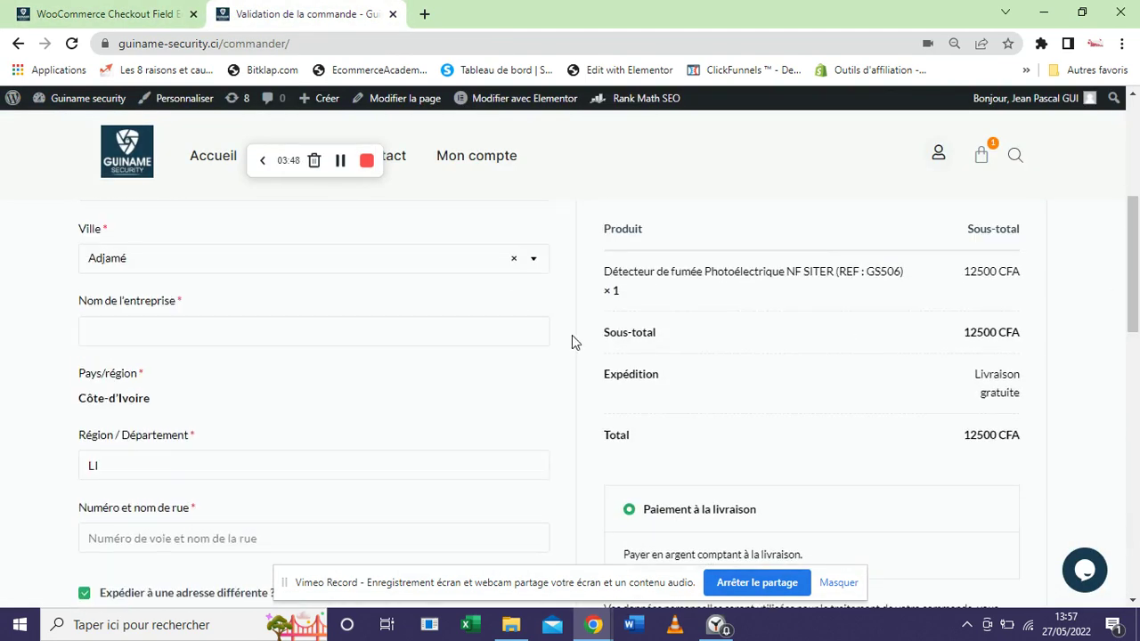
pyautogui.click(489, 269)
pyautogui.click(236, 394)
pyautogui.click(147, 11)
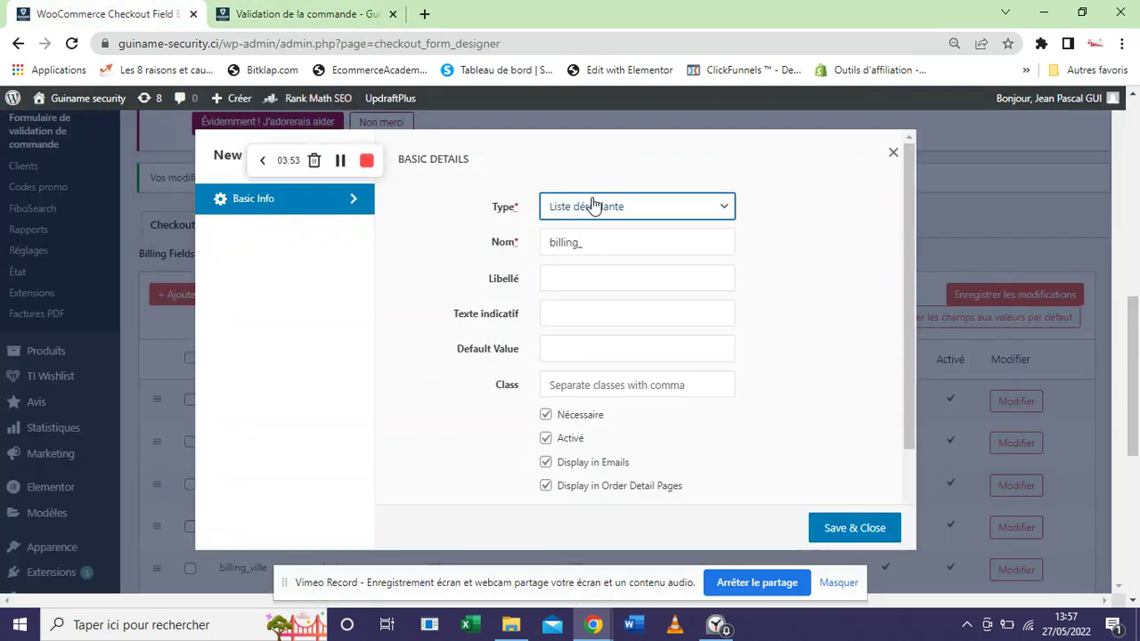
pyautogui.click(768, 269)
pyautogui.click(634, 251)
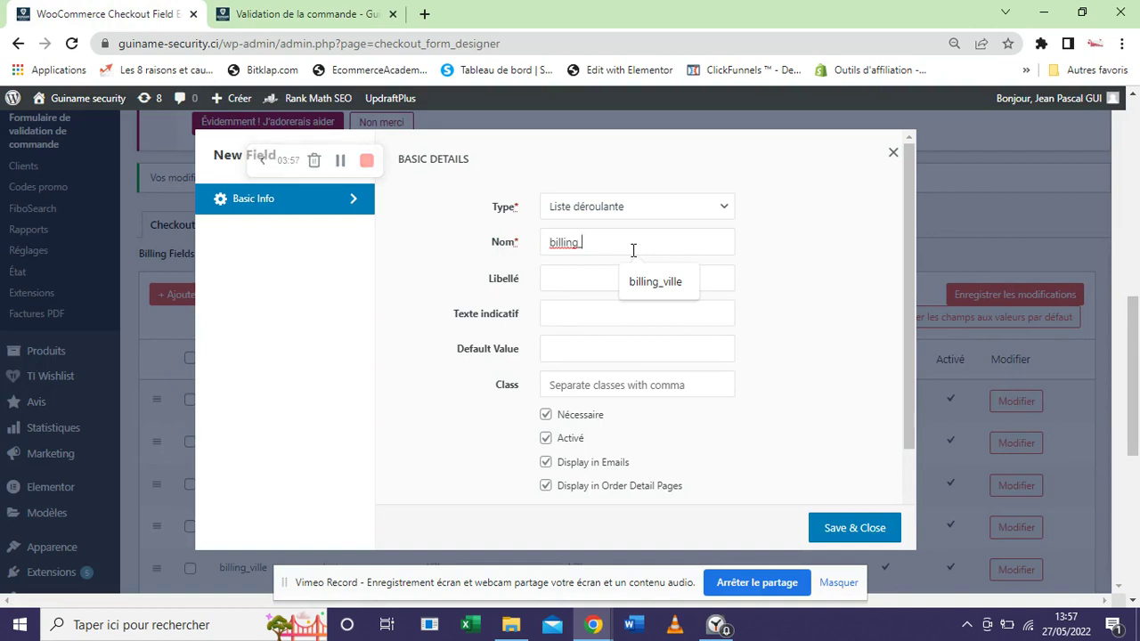
pyautogui.click(465, 226)
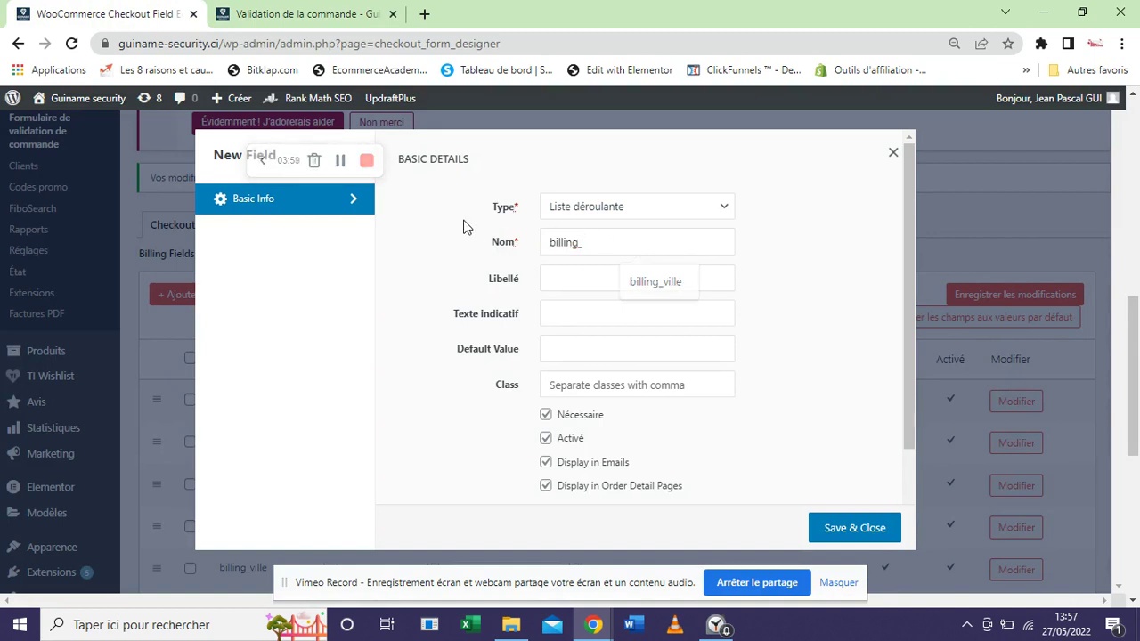
pyautogui.click(616, 247)
pyautogui.write('ville')
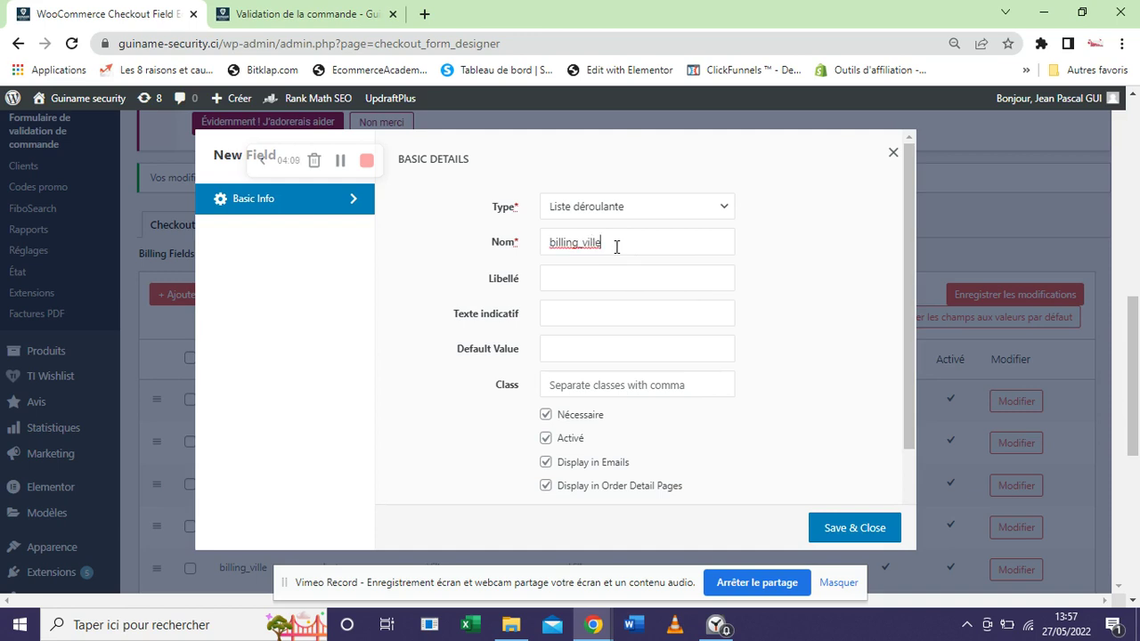
pyautogui.press('BackSpace')
pyautogui.press('BackSpace')
pyautogui.press('BackSpace')
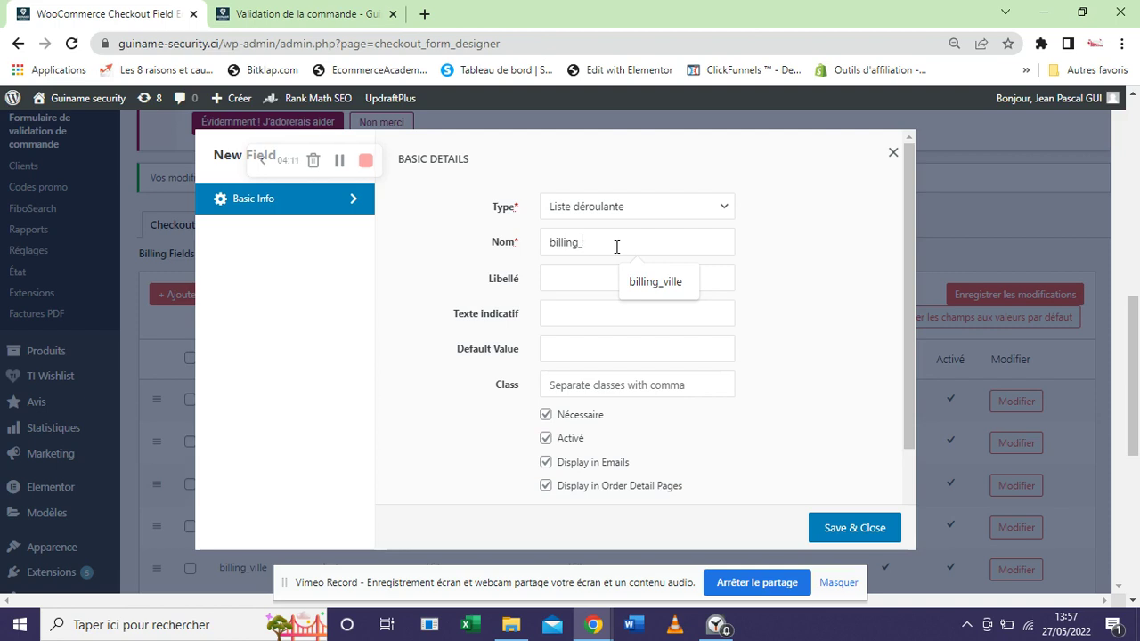
pyautogui.click(530, 252)
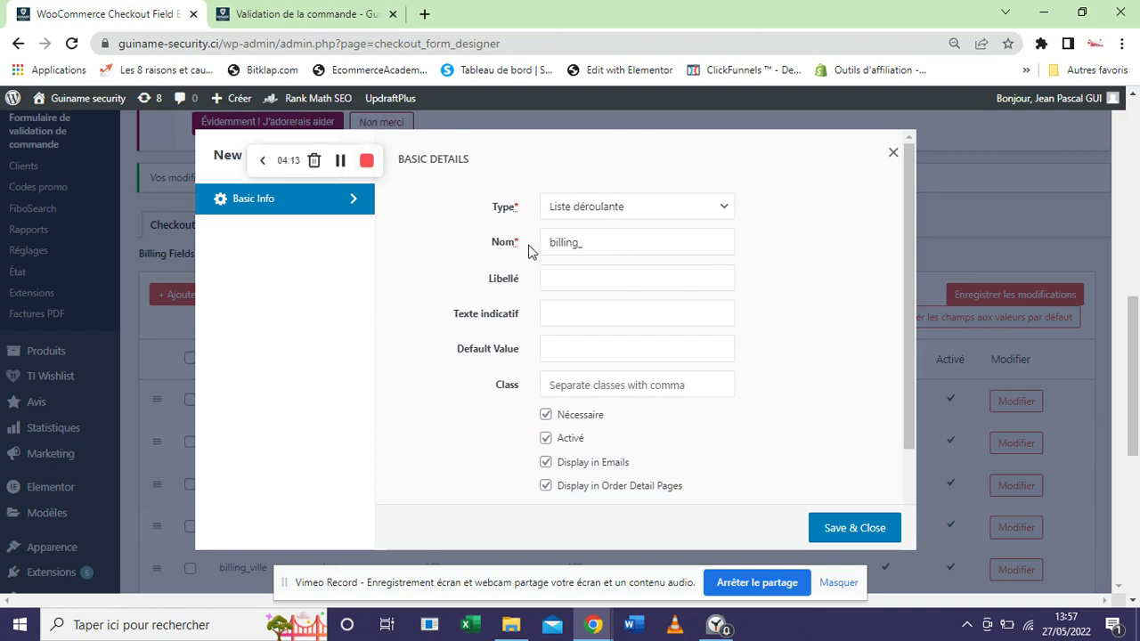
# Name the new dropdown field billing_commune
pyautogui.click(620, 248)
pyautogui.write('commi')
pyautogui.write('ne')
pyautogui.press('BackSpace')
pyautogui.press('BackSpace')
pyautogui.write('ine')
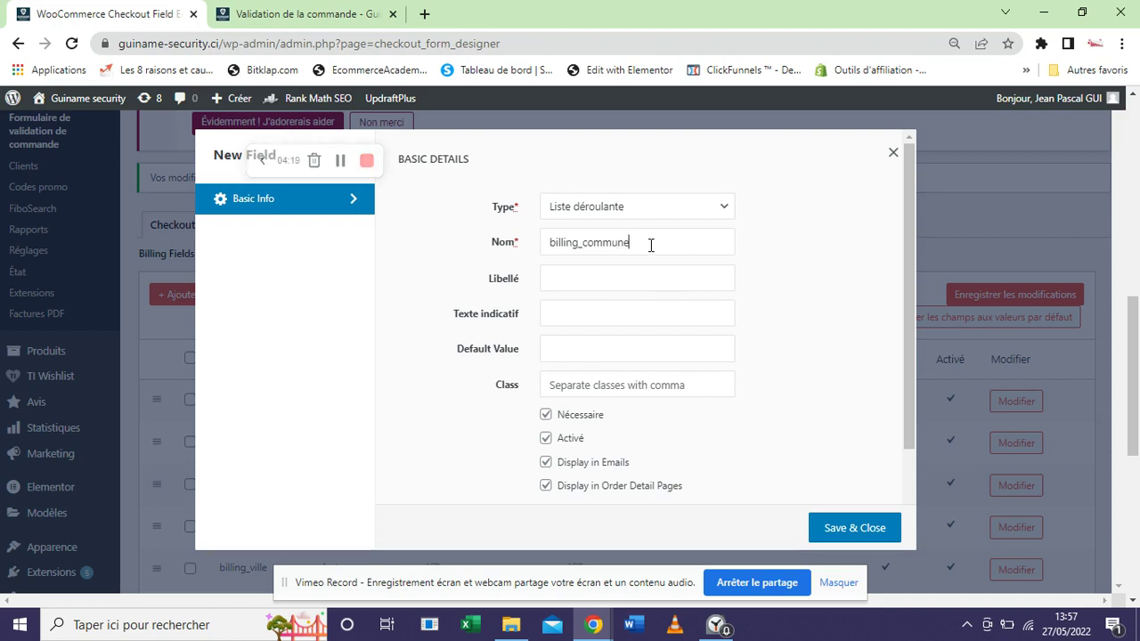
# Check the Ville label on the checkout page and set the new field's label to Commune
pyautogui.click(659, 285)
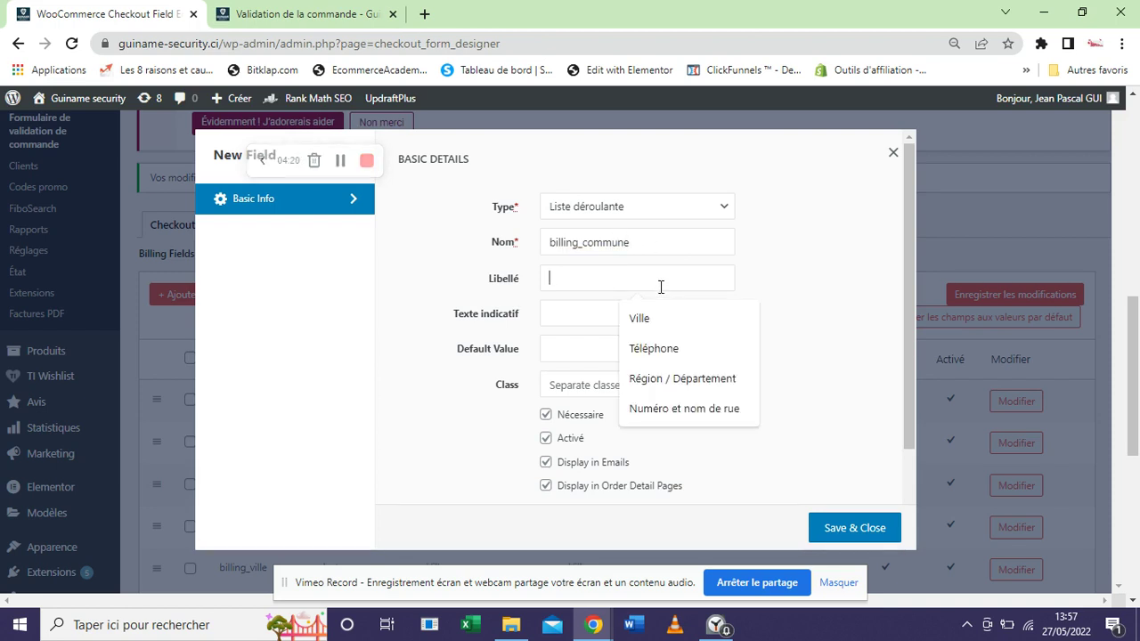
pyautogui.click(272, 10)
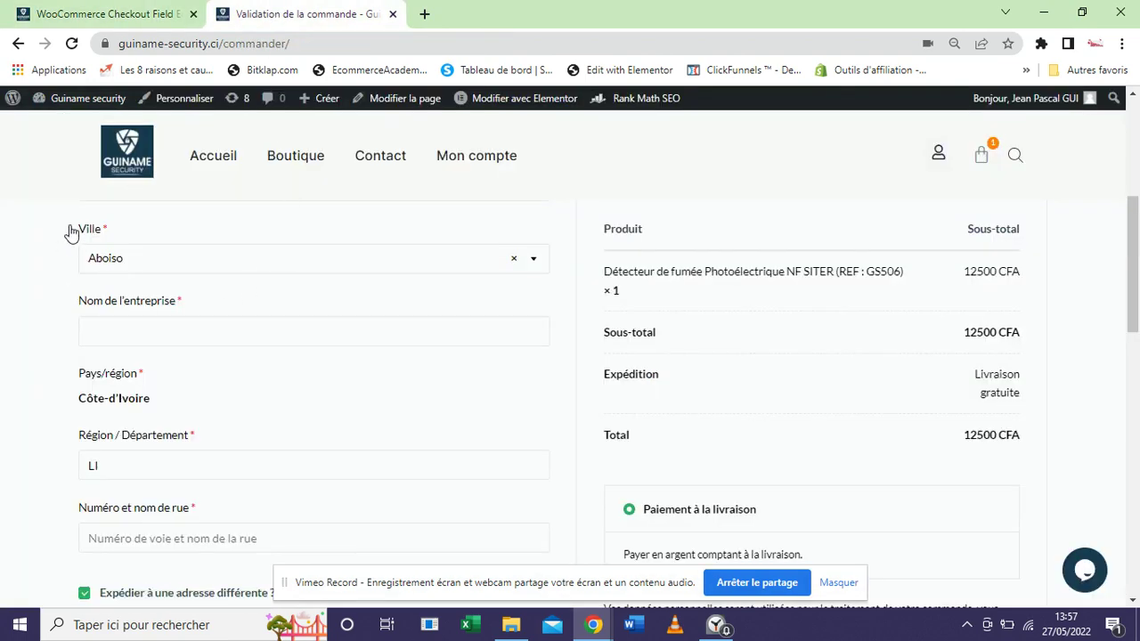
pyautogui.moveTo(76, 229); pyautogui.dragTo(87, 229)
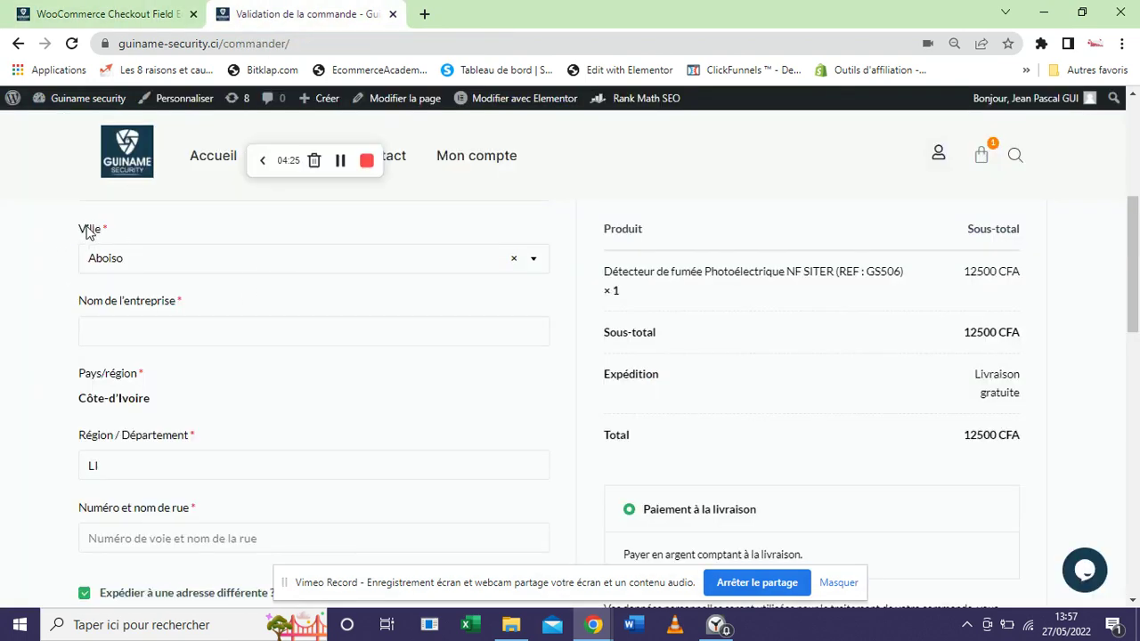
pyautogui.doubleClick(91, 229)
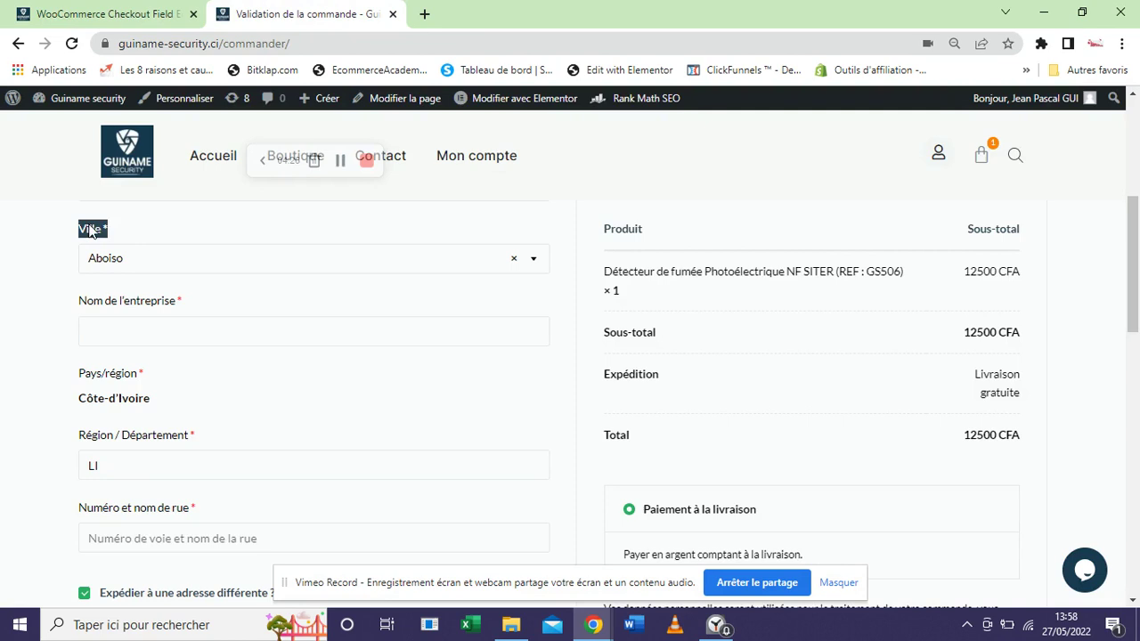
pyautogui.click(107, 14)
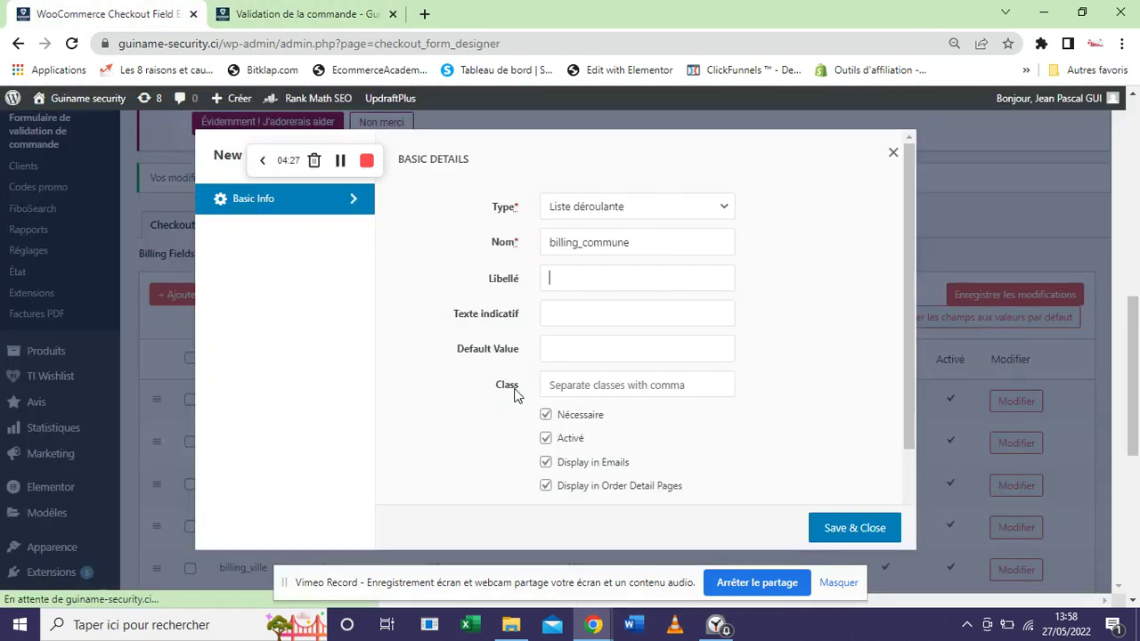
pyautogui.click(569, 288)
pyautogui.write('Commu')
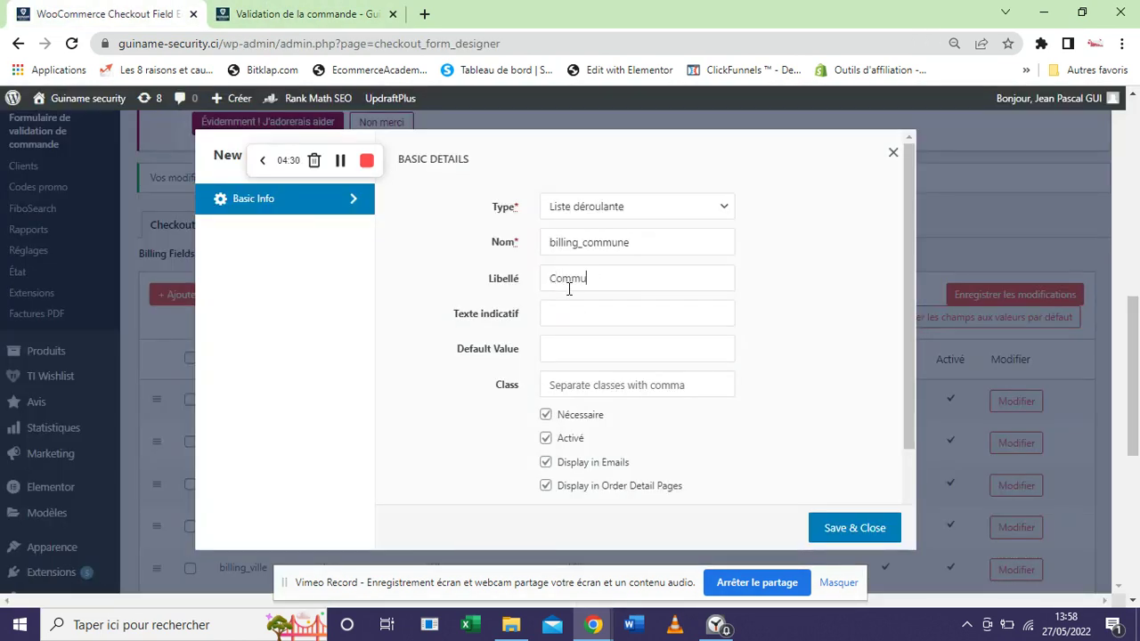
pyautogui.write('ne')
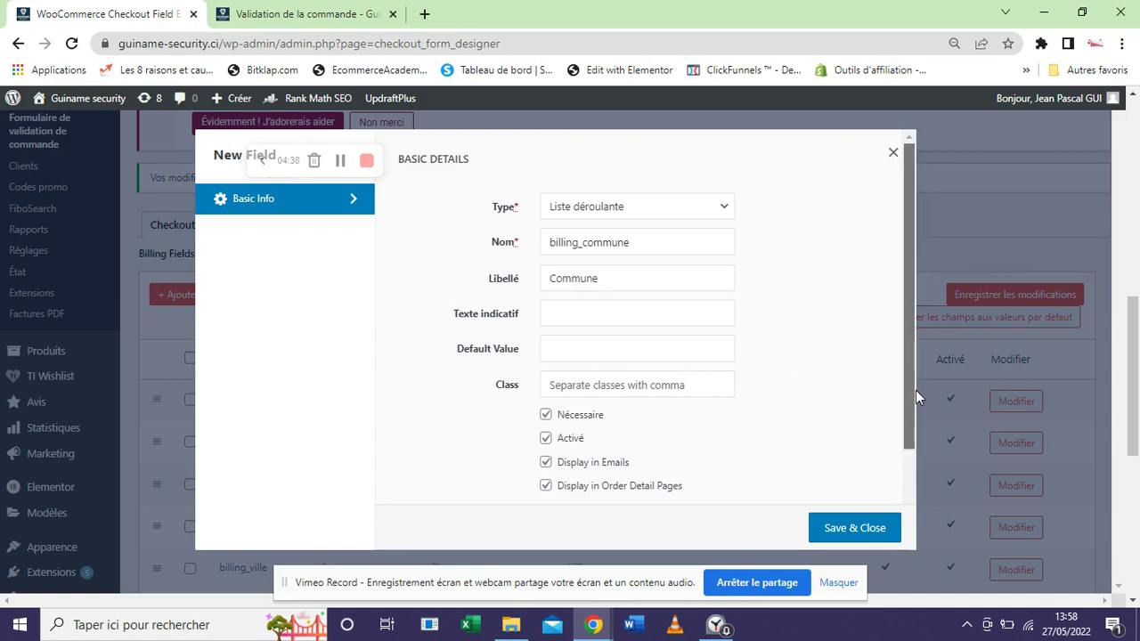
pyautogui.moveTo(914, 390); pyautogui.dragTo(914, 435)
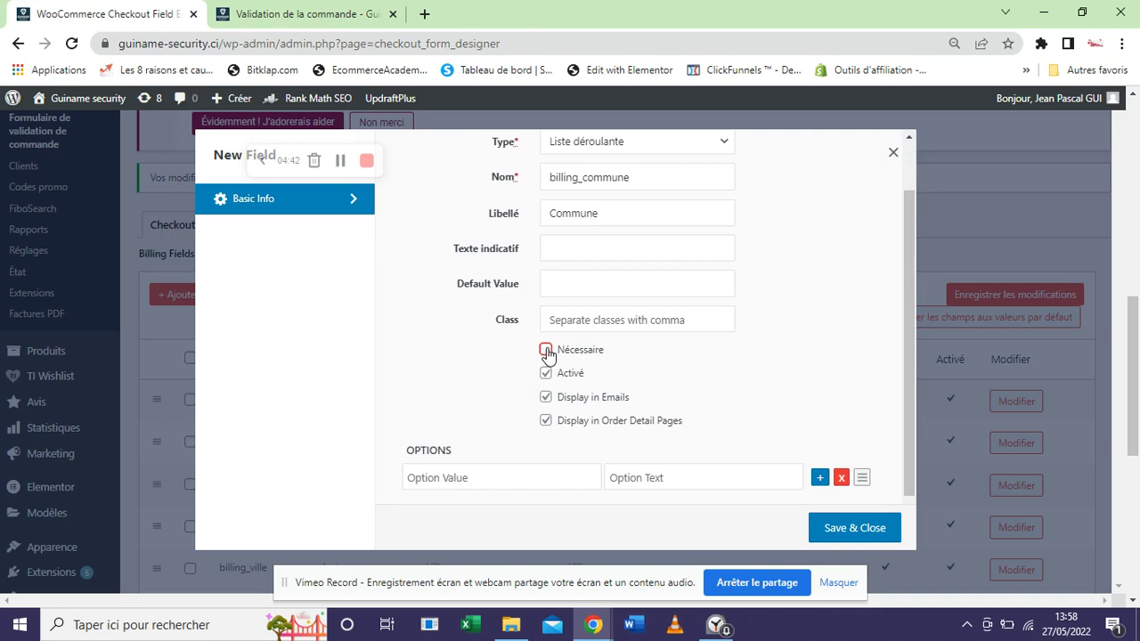
pyautogui.click(546, 374)
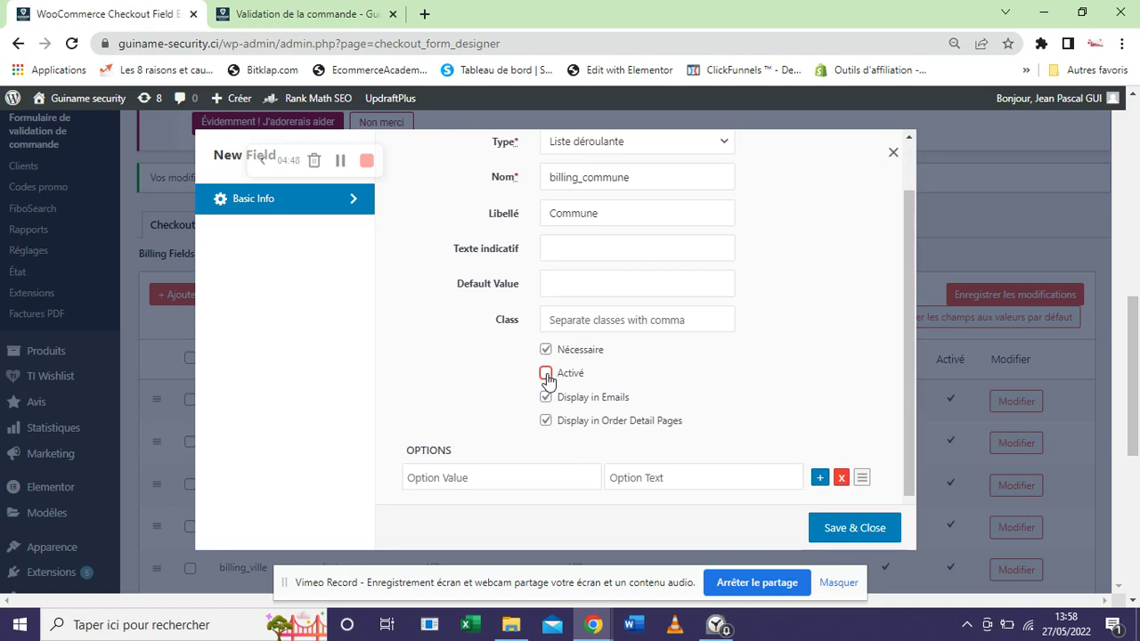
pyautogui.click(337, 9)
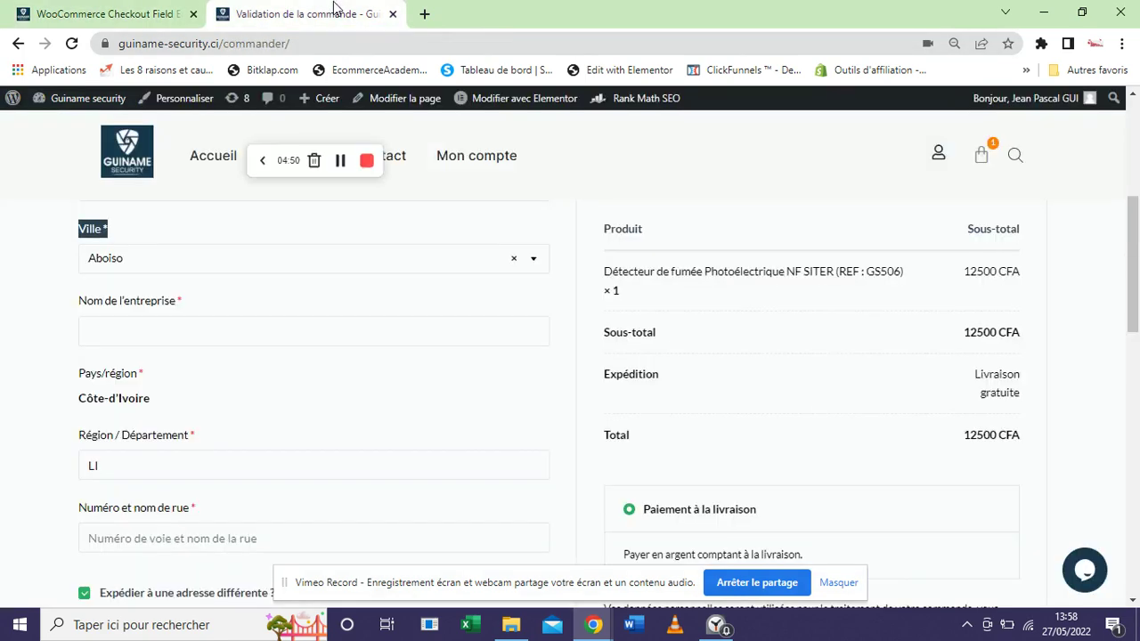
pyautogui.click(96, 11)
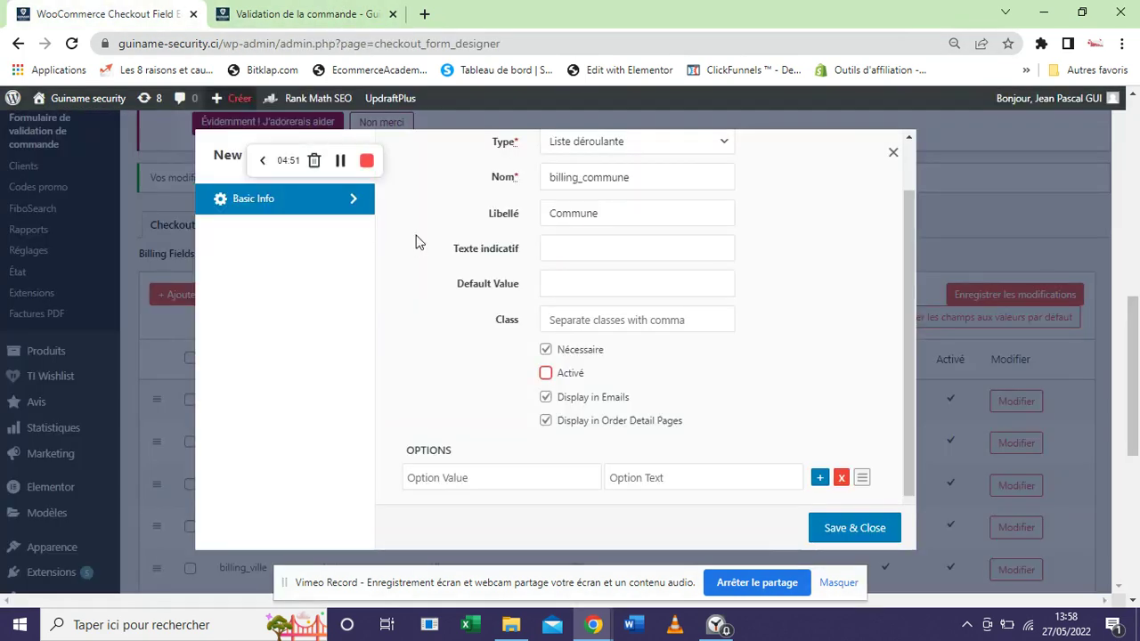
pyautogui.click(545, 375)
# Compare the new field's option value and text entries with the choices in the checkout page's Ville dropdown
pyautogui.moveTo(910, 423); pyautogui.dragTo(910, 447)
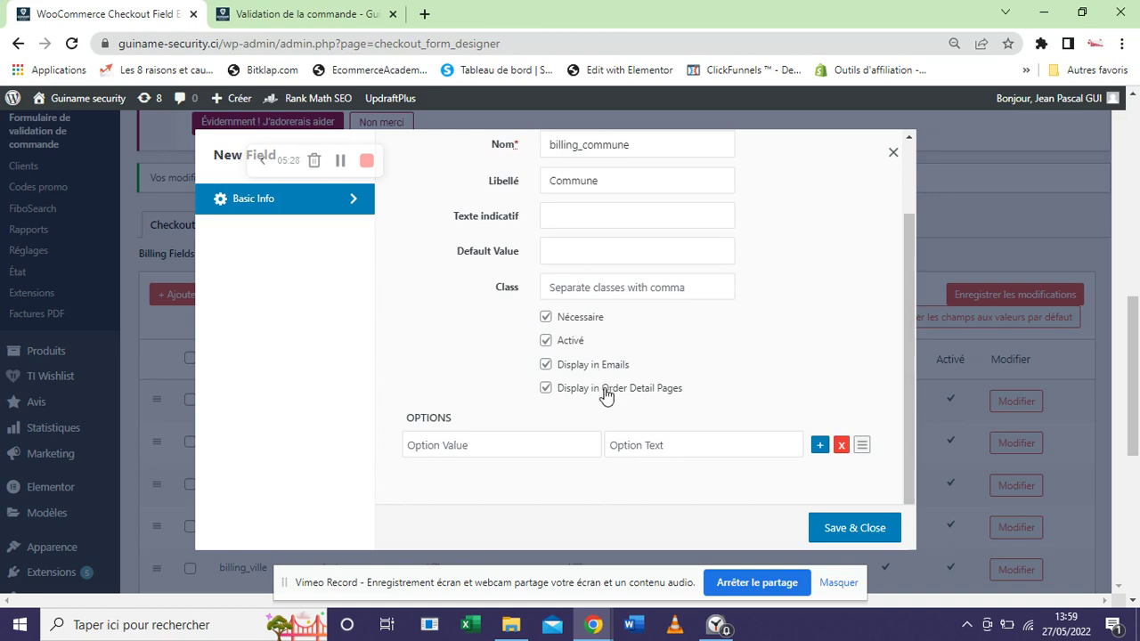
pyautogui.click(468, 452)
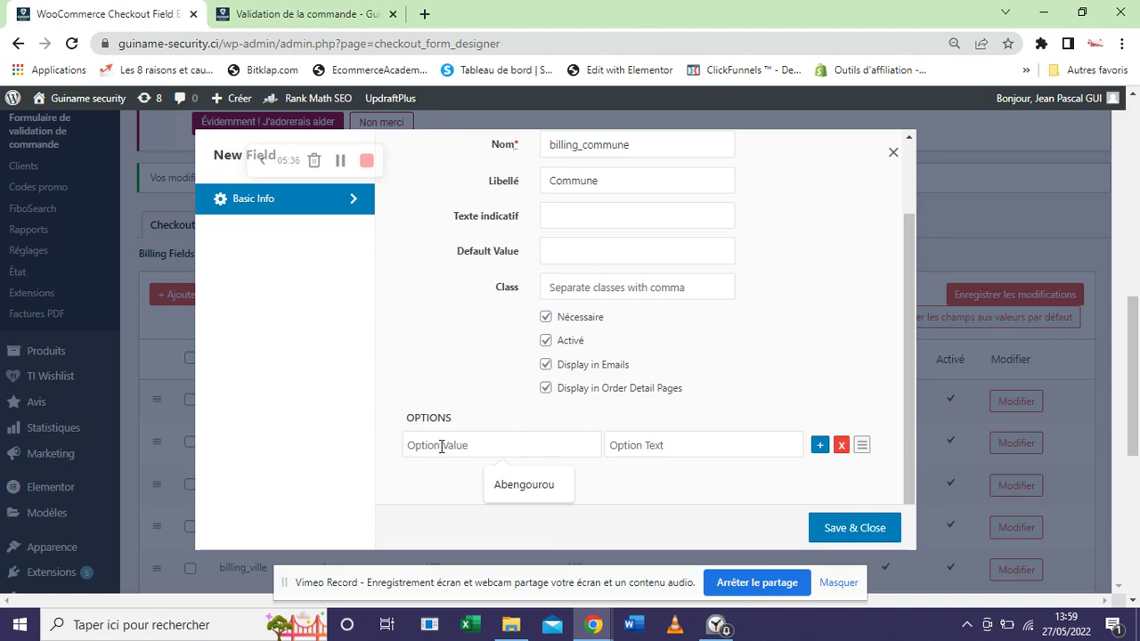
pyautogui.click(649, 442)
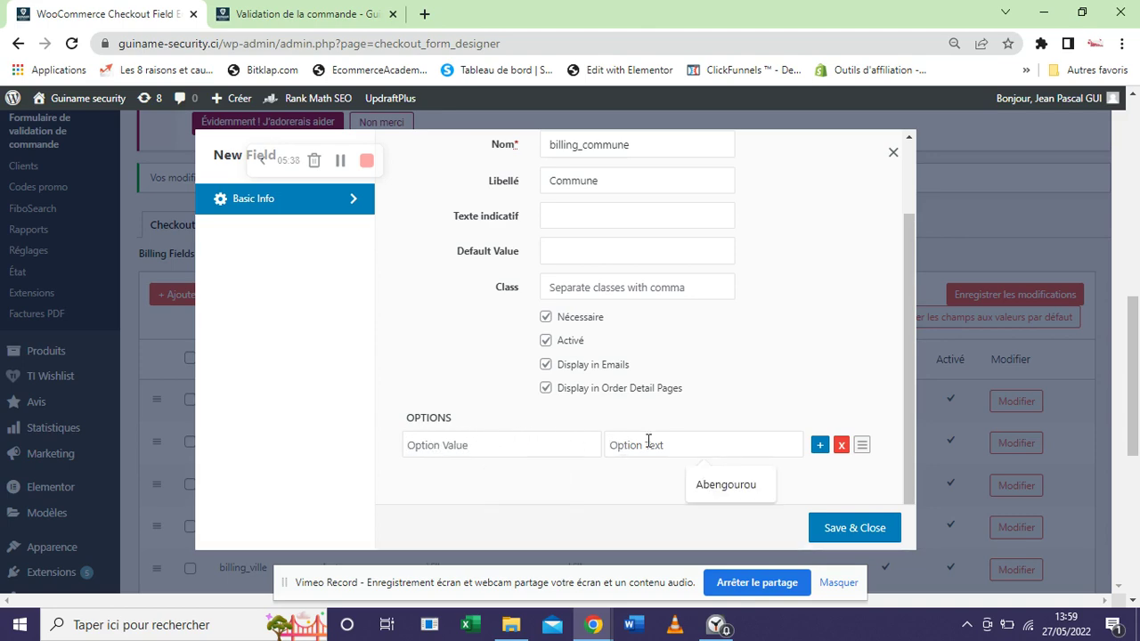
pyautogui.click(302, 15)
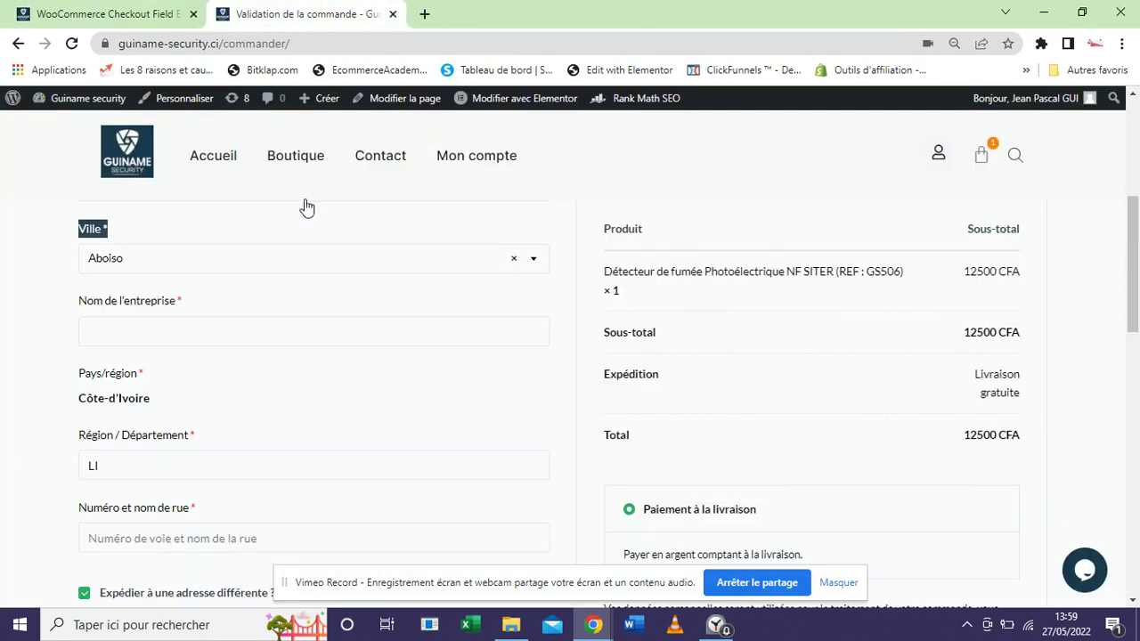
pyautogui.click(196, 264)
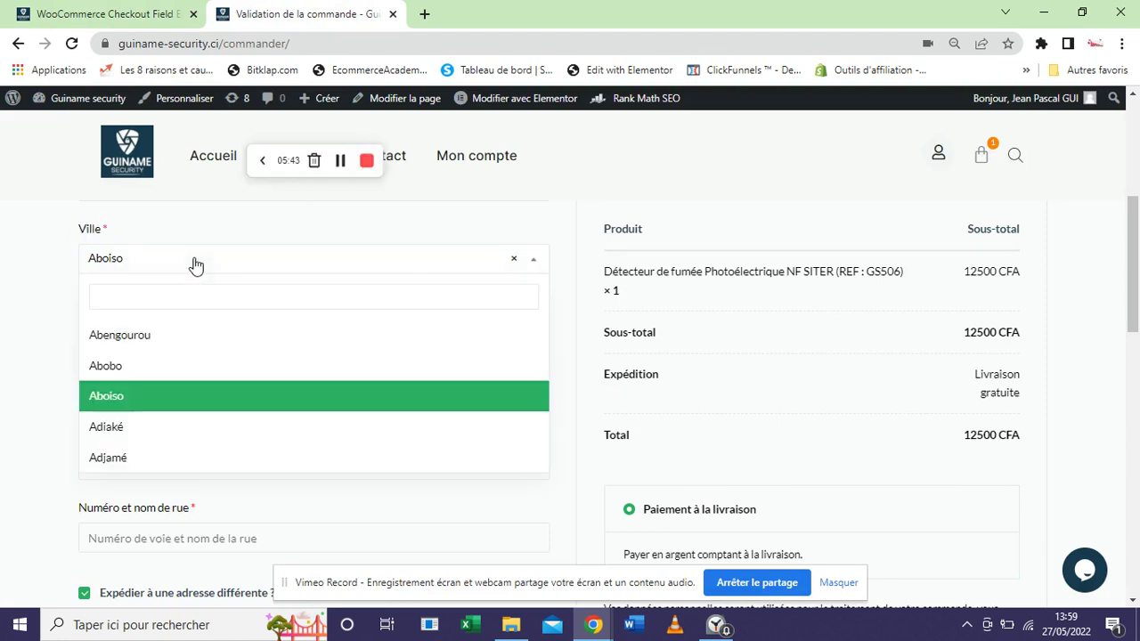
pyautogui.click(151, 13)
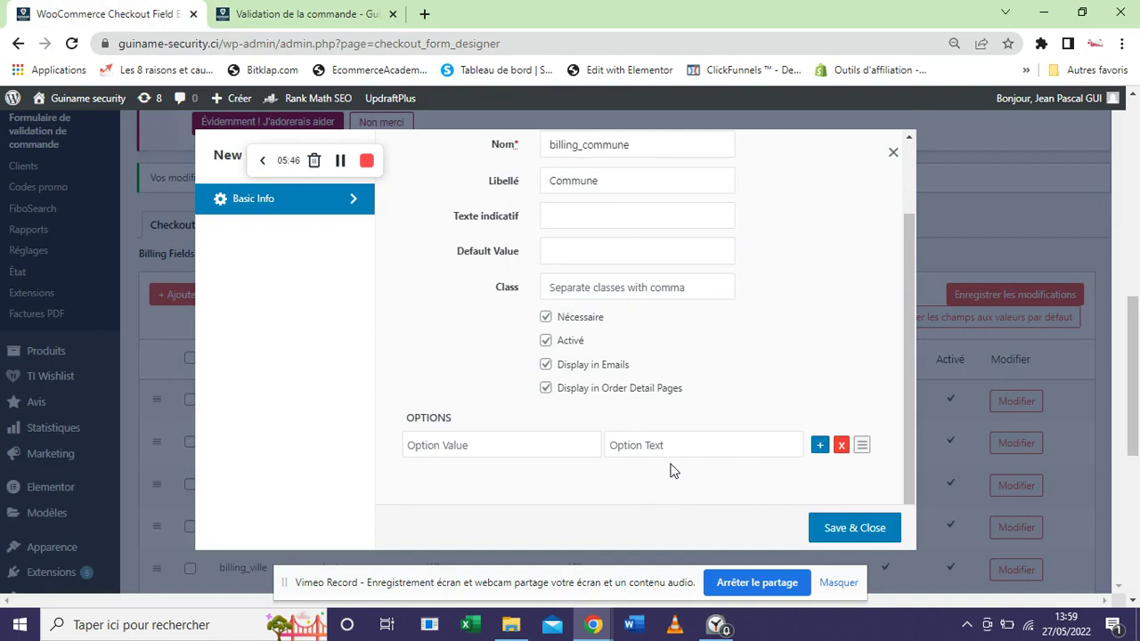
# Define the Commune field's first option with littoral as both its text and its value
pyautogui.write('littora')
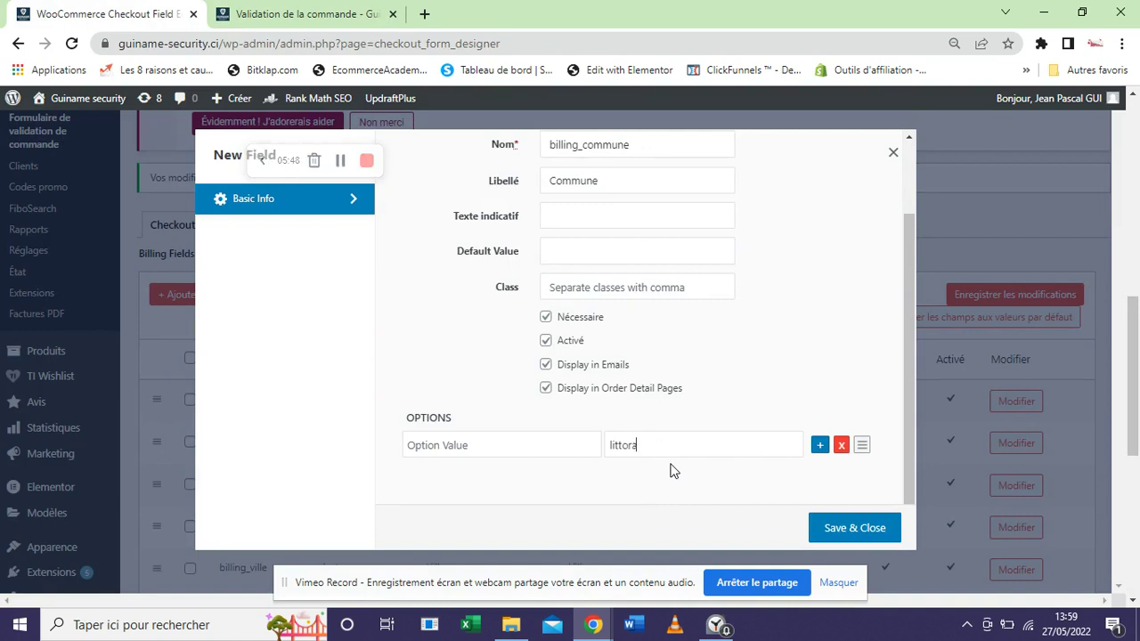
pyautogui.write('l')
pyautogui.click(530, 436)
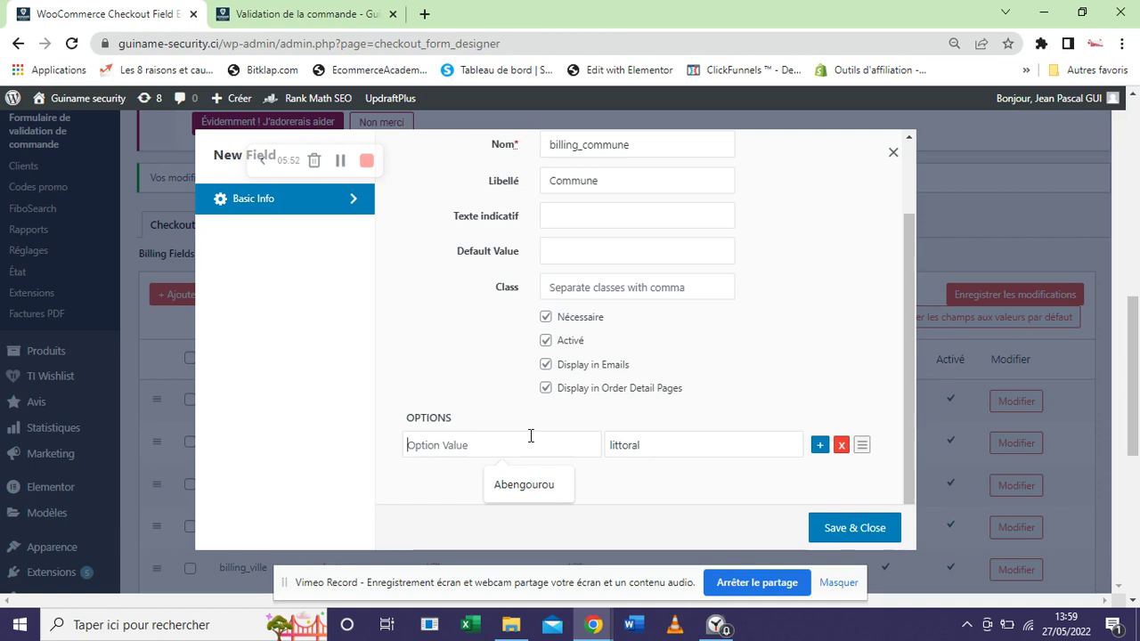
pyautogui.write('littoral')
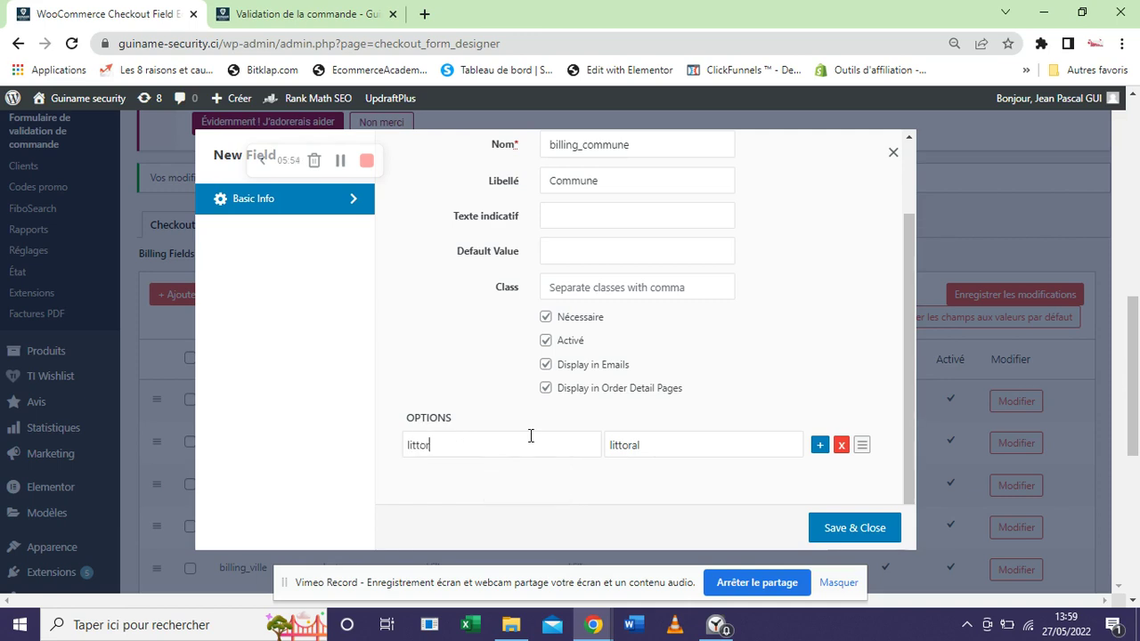
# Add a second option to the Commune field with Abengourou as its text and abengourou as its value
pyautogui.click(819, 445)
pyautogui.click(688, 479)
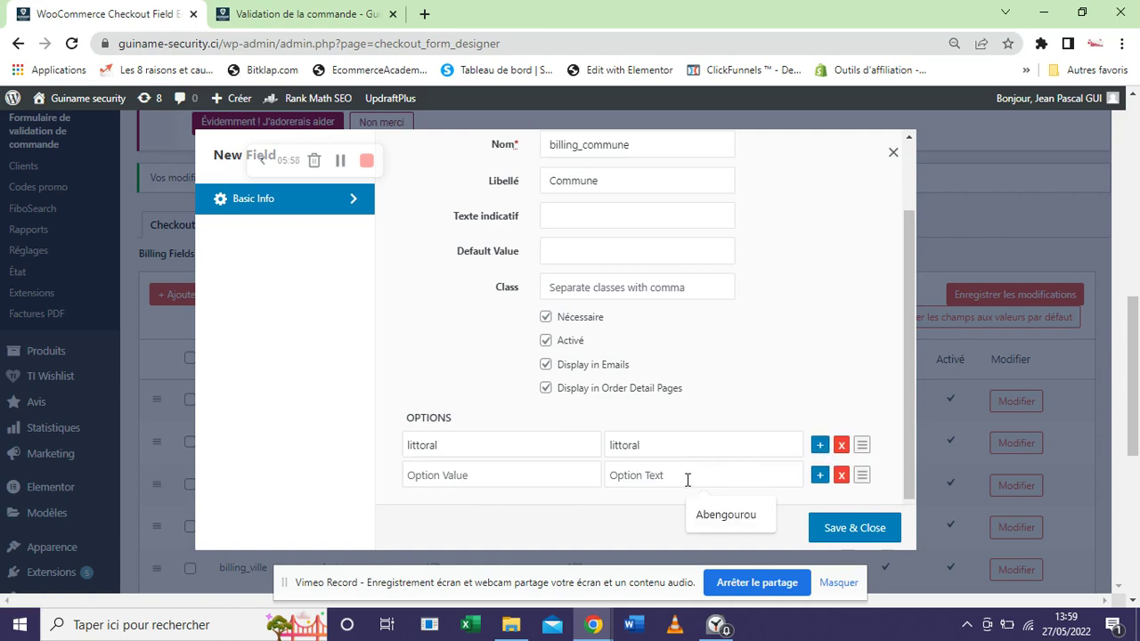
pyautogui.click(712, 516)
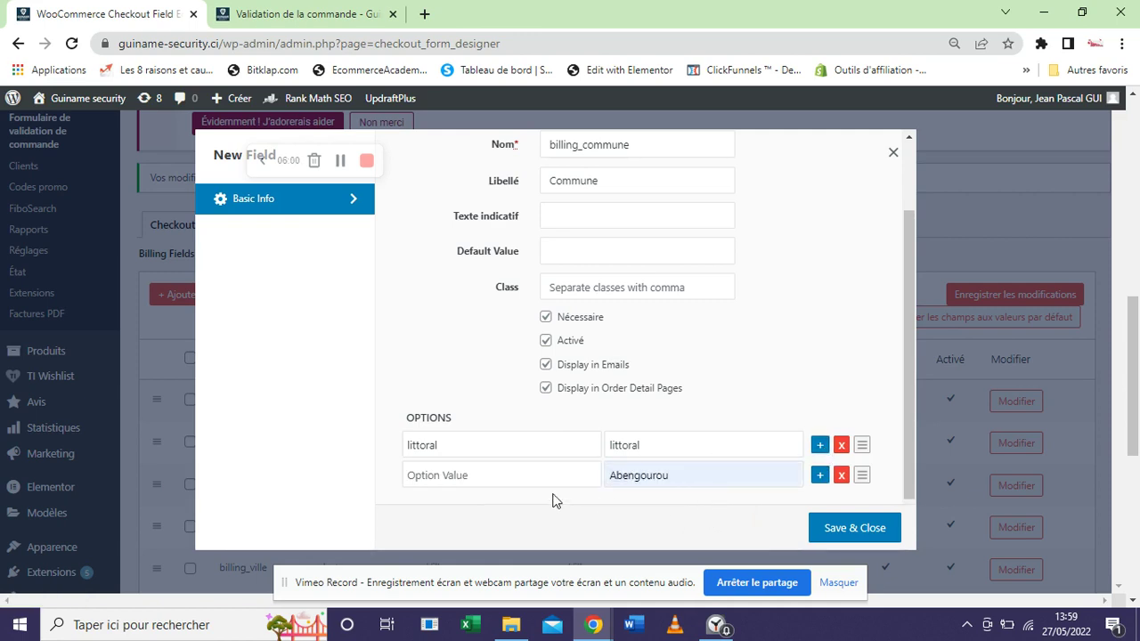
pyautogui.click(495, 479)
pyautogui.write('a')
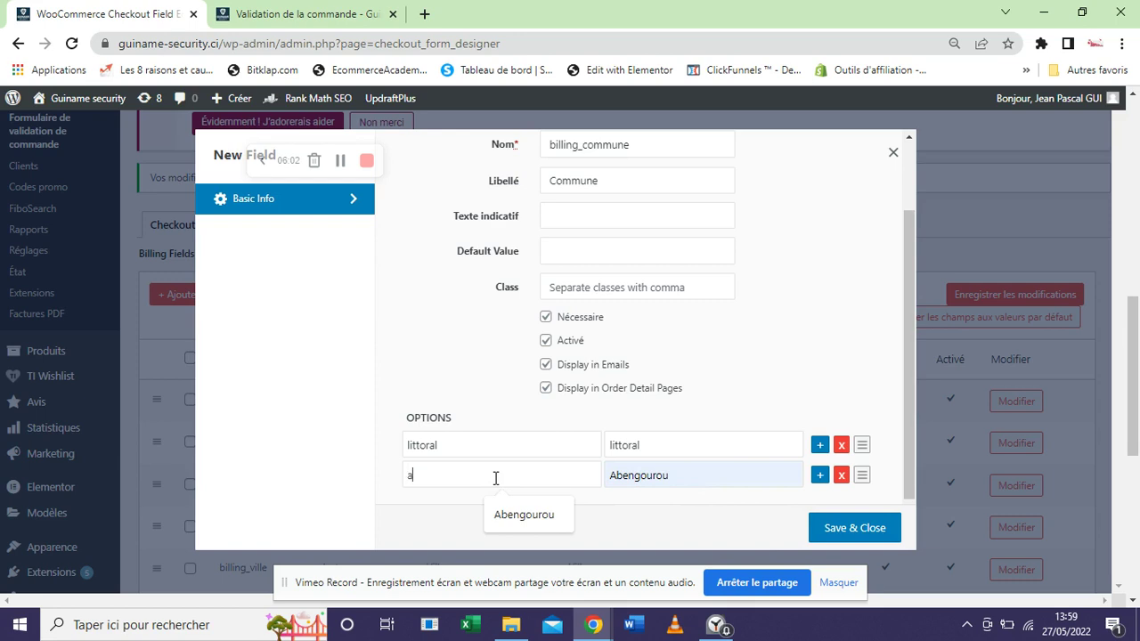
pyautogui.write('bengourou')
# Add a third option with the text Dassa and the value dassa, and save the new Commune field
pyautogui.click(819, 475)
pyautogui.scroll(-1, 904, 436)
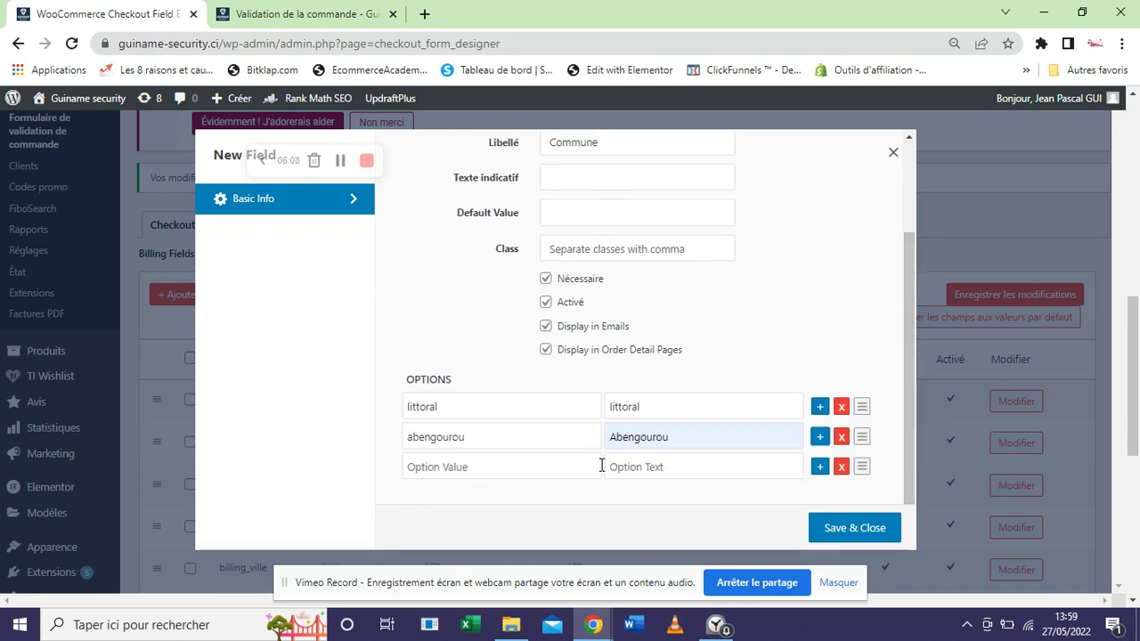
pyautogui.click(631, 467)
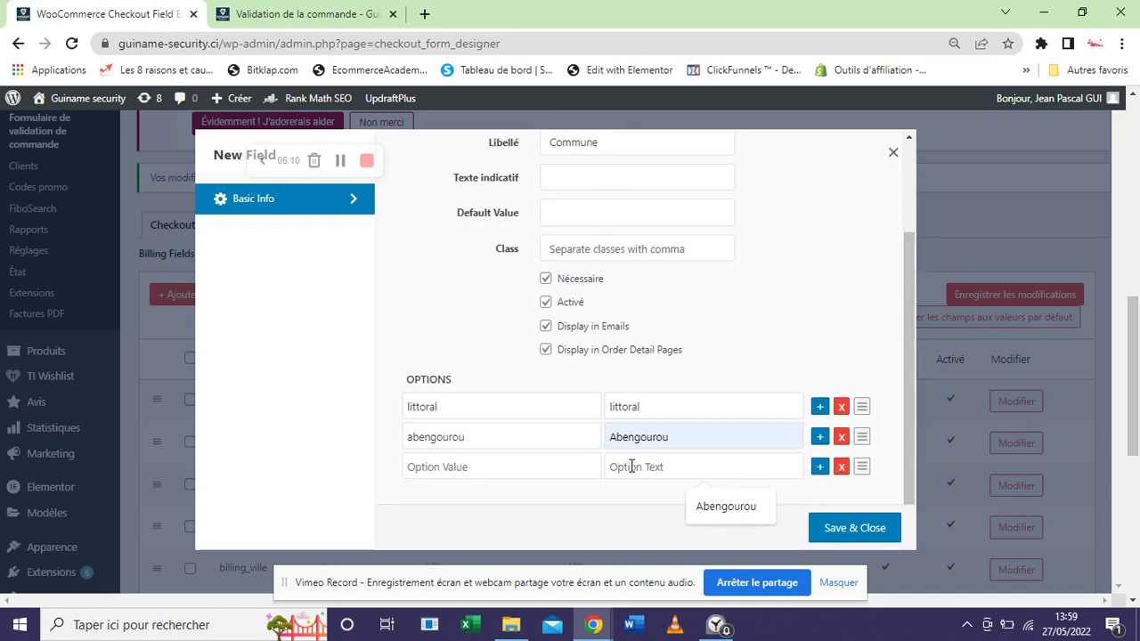
pyautogui.write('Dass')
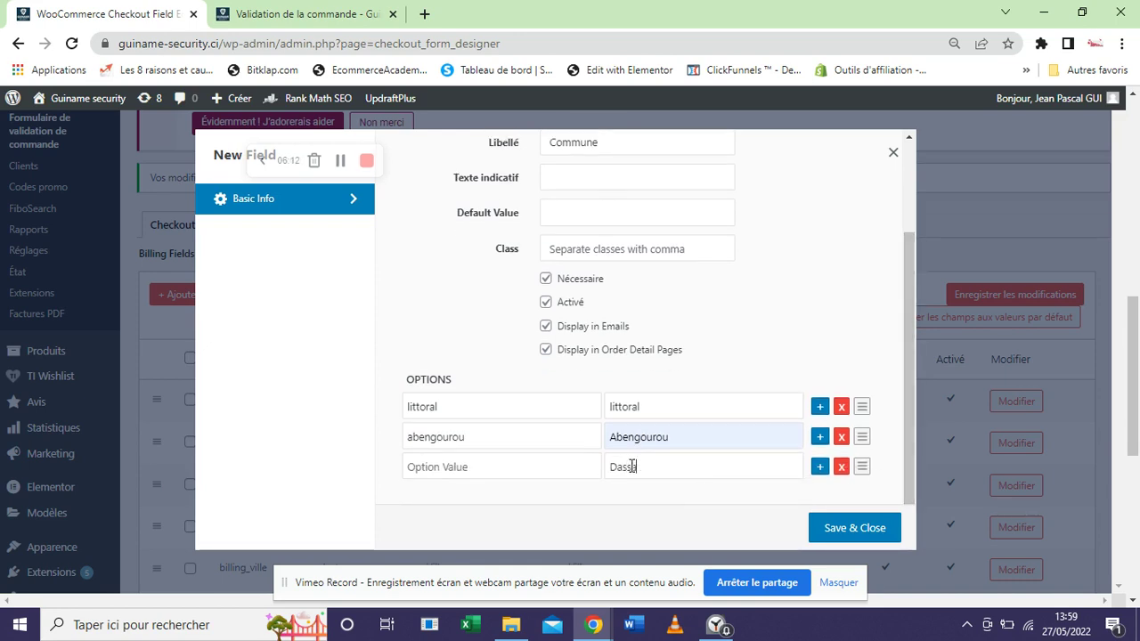
pyautogui.write('a')
pyautogui.click(568, 467)
pyautogui.write('das')
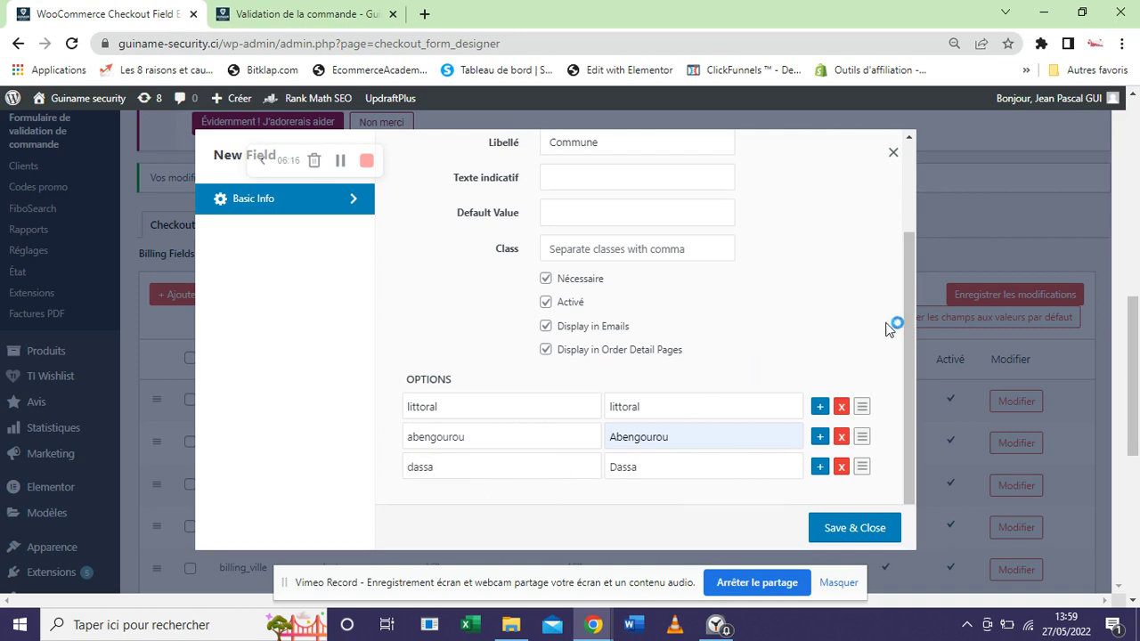
pyautogui.moveTo(904, 336); pyautogui.dragTo(888, 408)
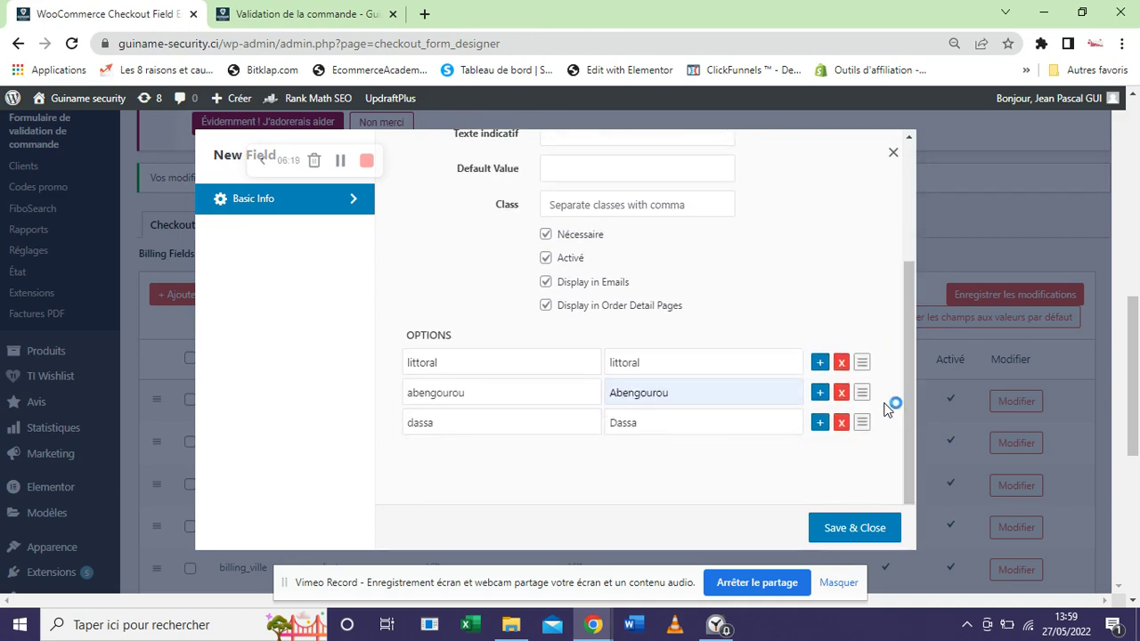
pyautogui.click(852, 530)
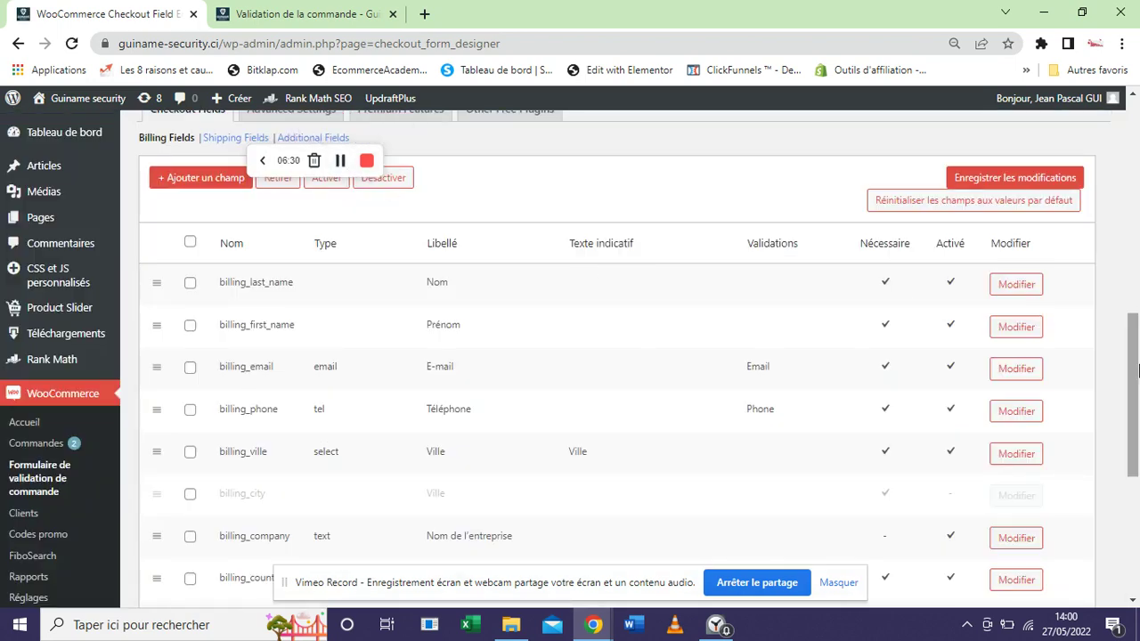
# Move the billing_commune field directly below billing_ville and save the billing field changes
pyautogui.moveTo(1134, 408); pyautogui.dragTo(1137, 437)
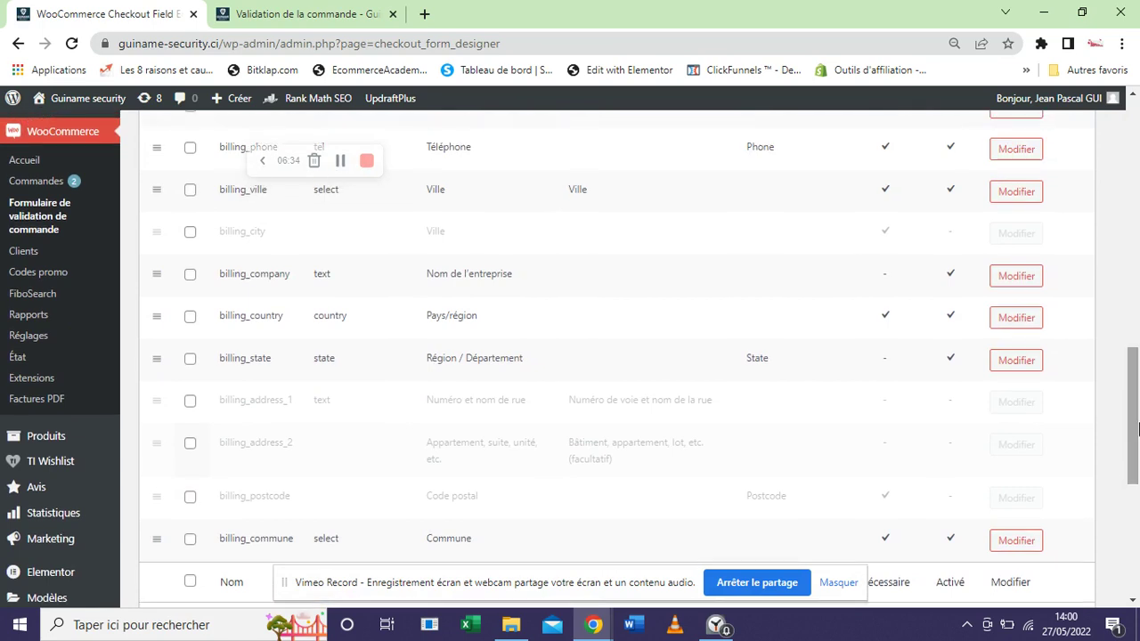
pyautogui.moveTo(160, 540); pyautogui.dragTo(152, 244)
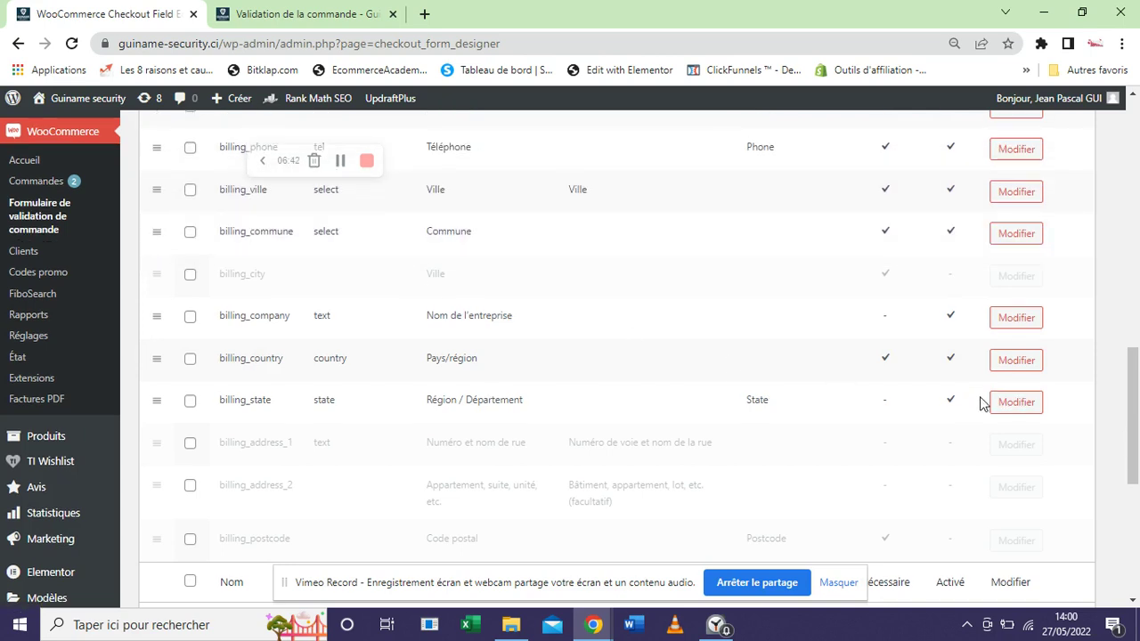
pyautogui.scroll(-3, 1137, 445)
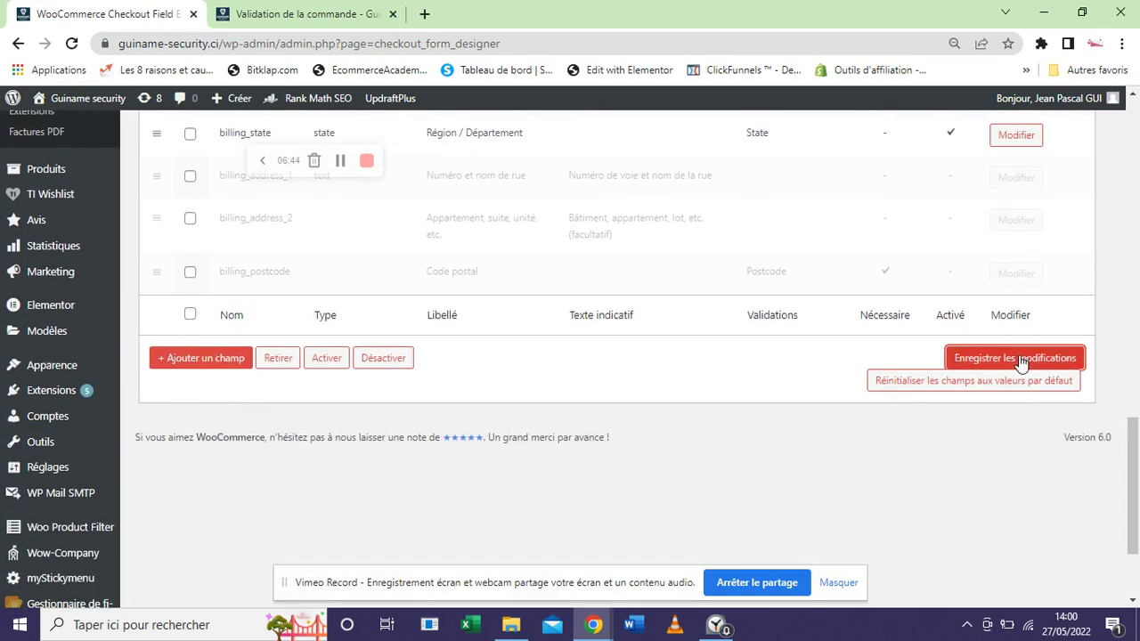
pyautogui.click(1024, 357)
pyautogui.scroll(3, 1137, 481)
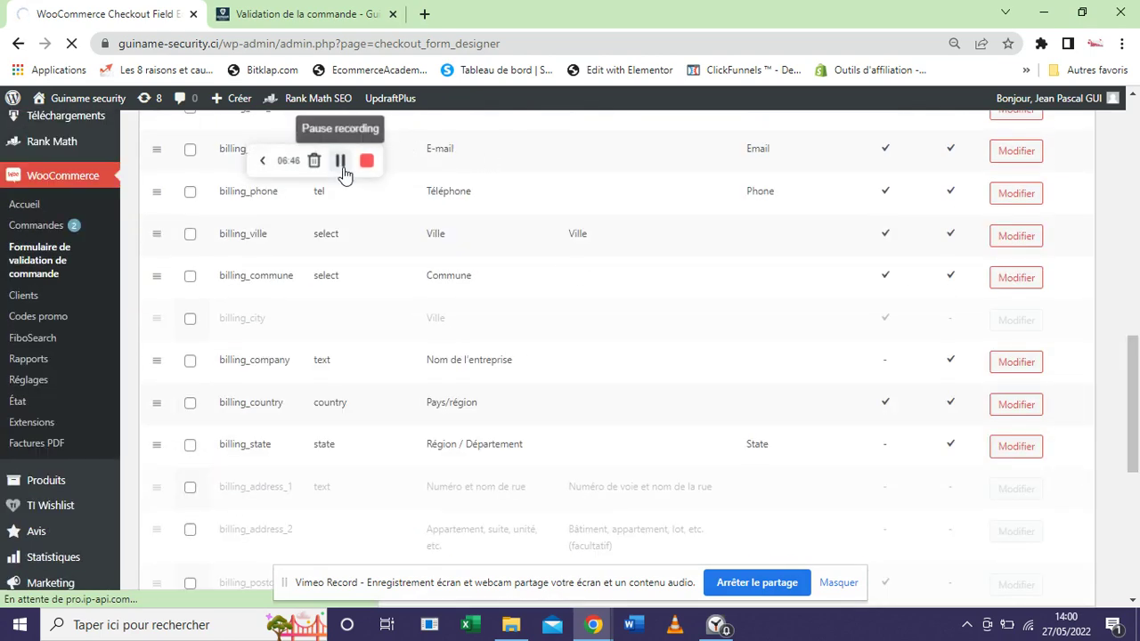
# Delete the littoral option from the billing_commune field and save the field
pyautogui.moveTo(1133, 341); pyautogui.dragTo(1133, 354)
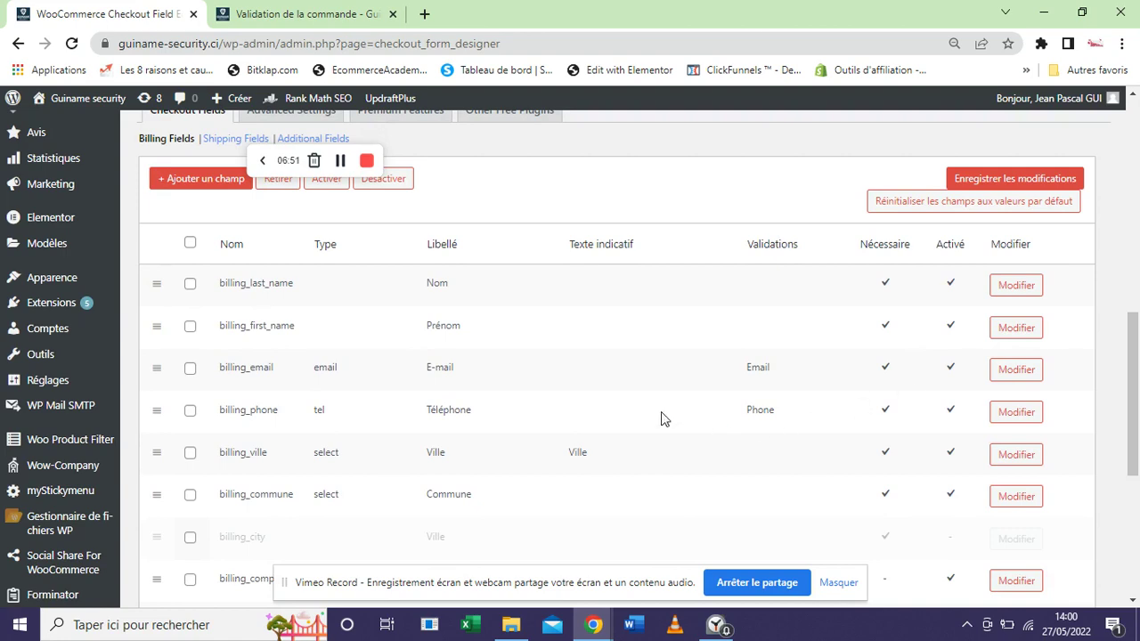
pyautogui.scroll(-1, 1024, 446)
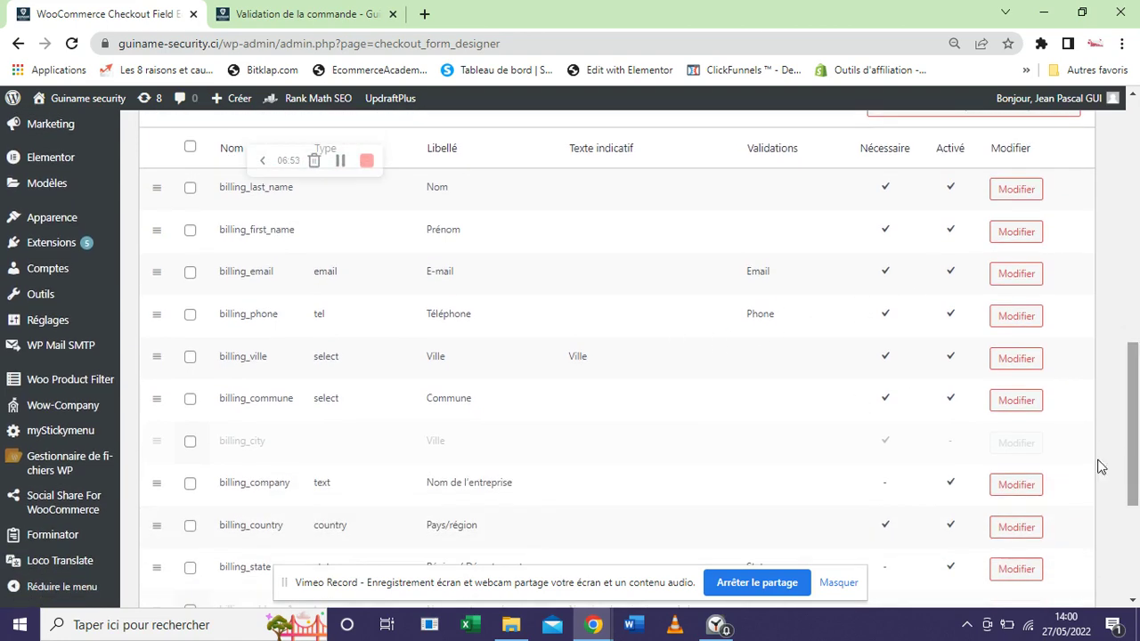
pyautogui.click(1018, 400)
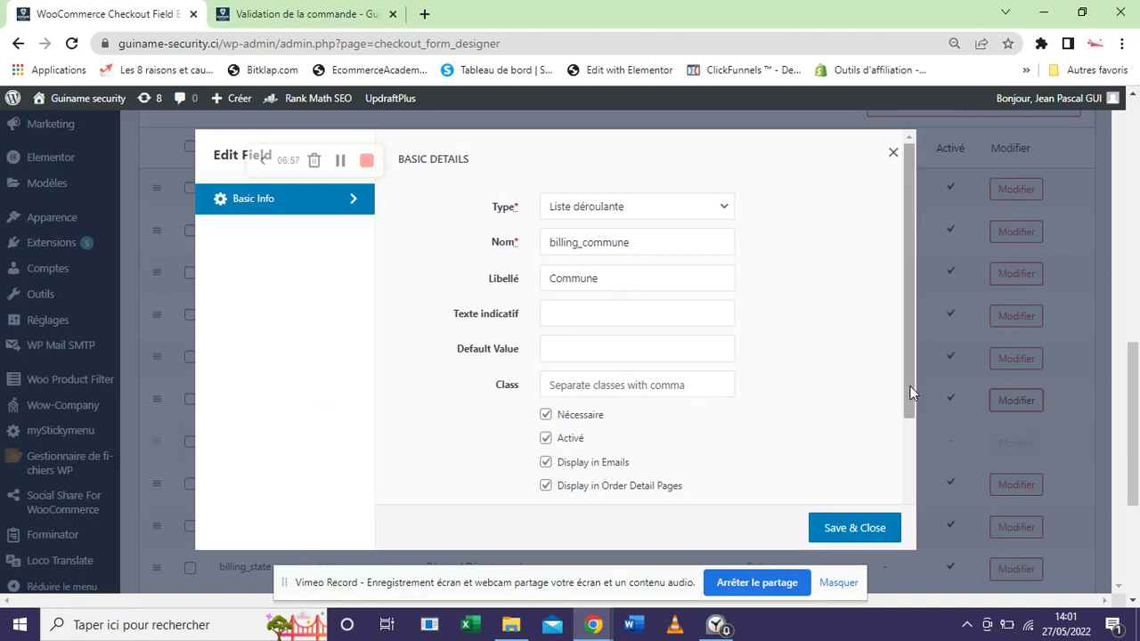
pyautogui.moveTo(909, 392); pyautogui.dragTo(901, 465)
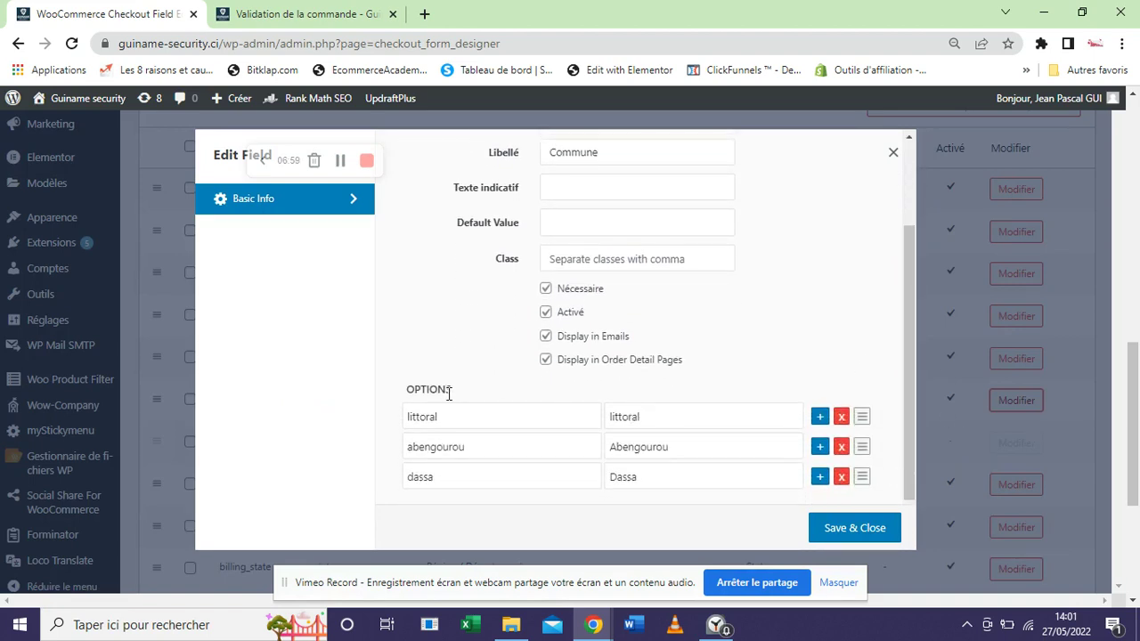
pyautogui.click(841, 417)
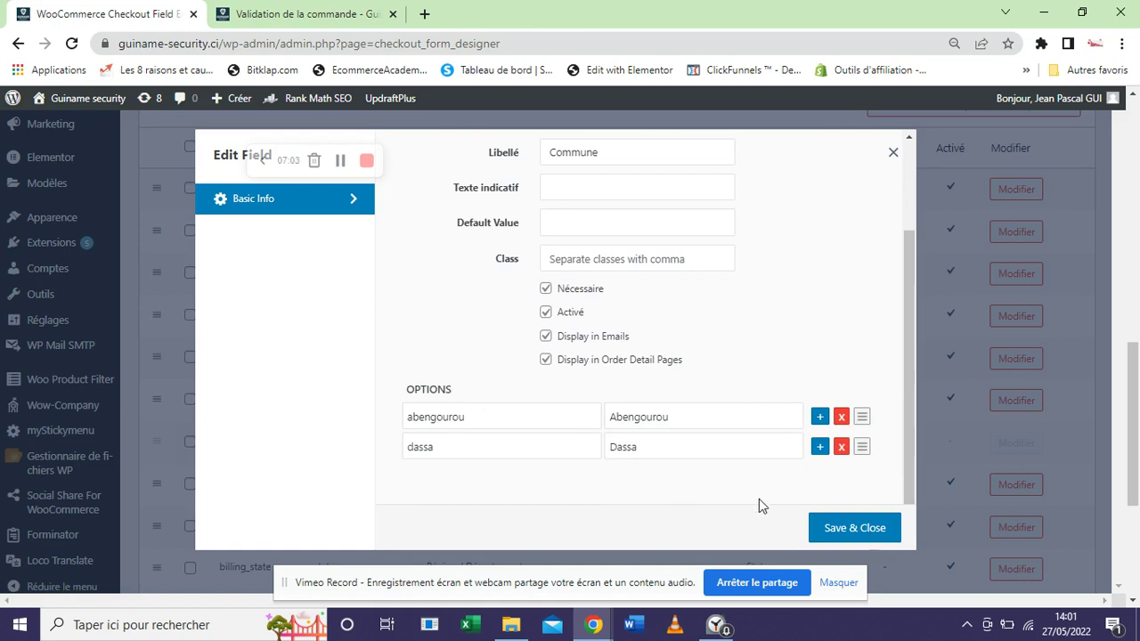
pyautogui.click(857, 529)
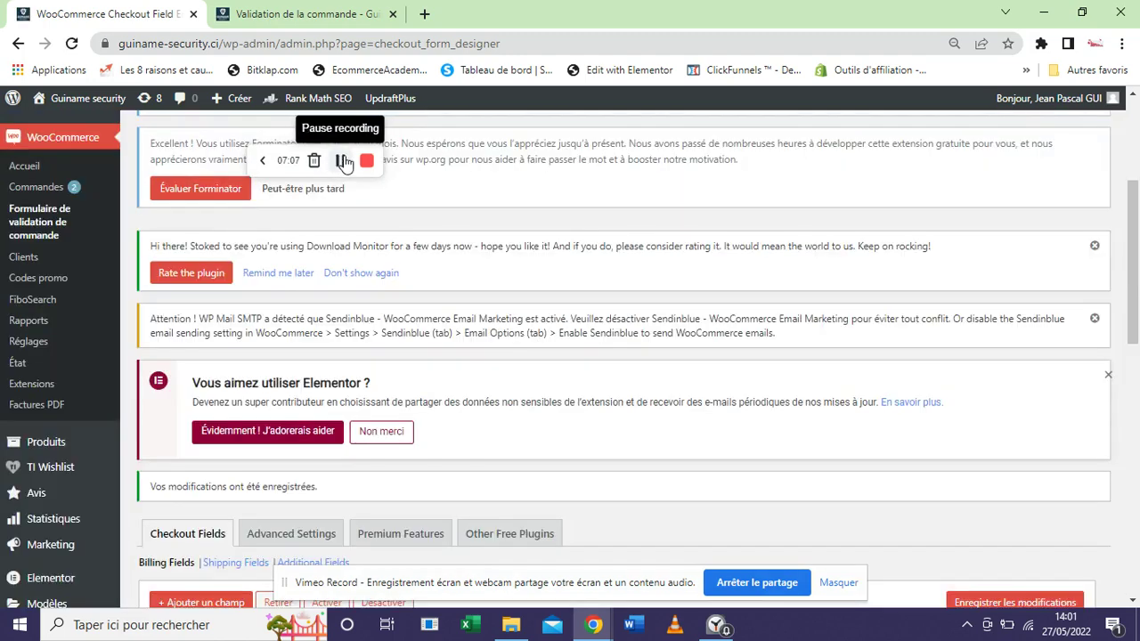
# Review the Commune dropdown's options on the checkout page and select Dassa as a test
pyautogui.click(294, 15)
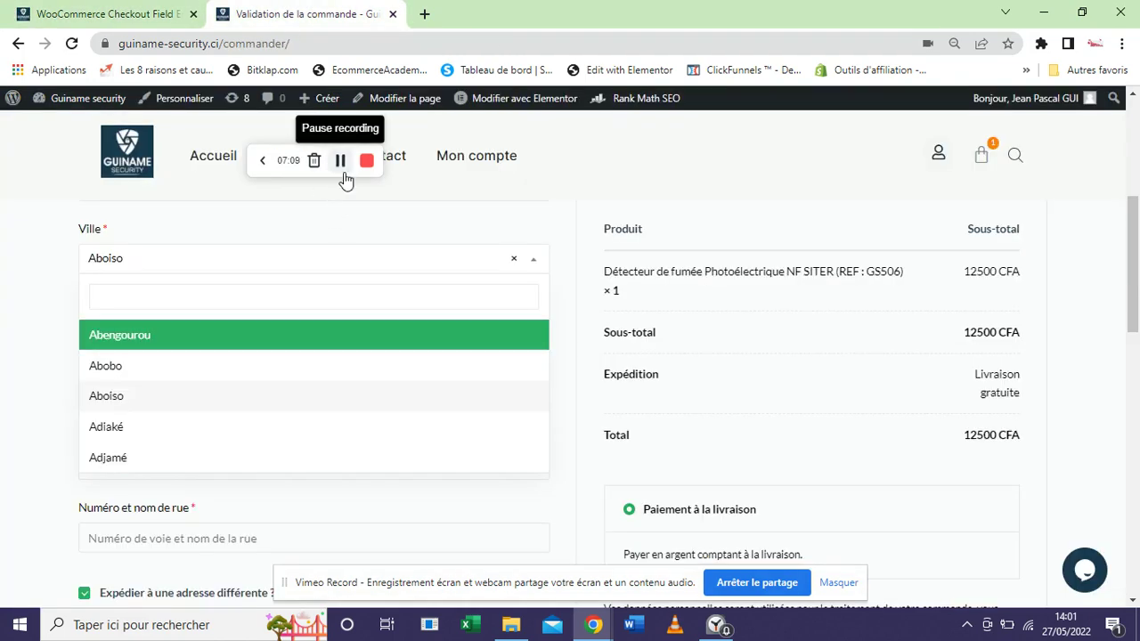
pyautogui.click(340, 161)
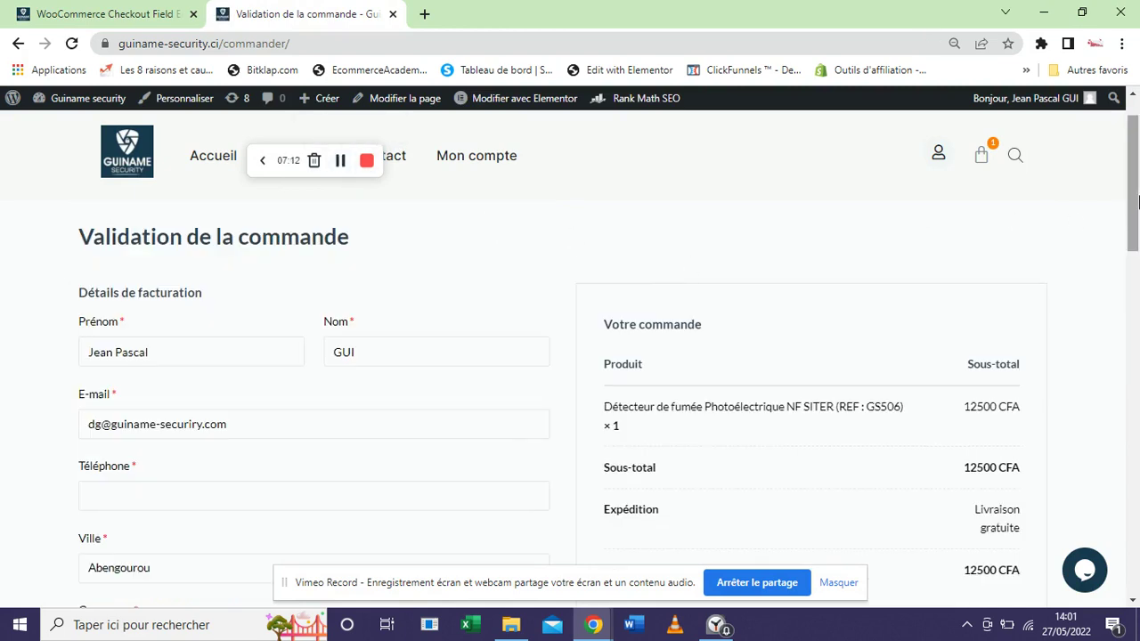
pyautogui.moveTo(1135, 205); pyautogui.dragTo(1136, 276)
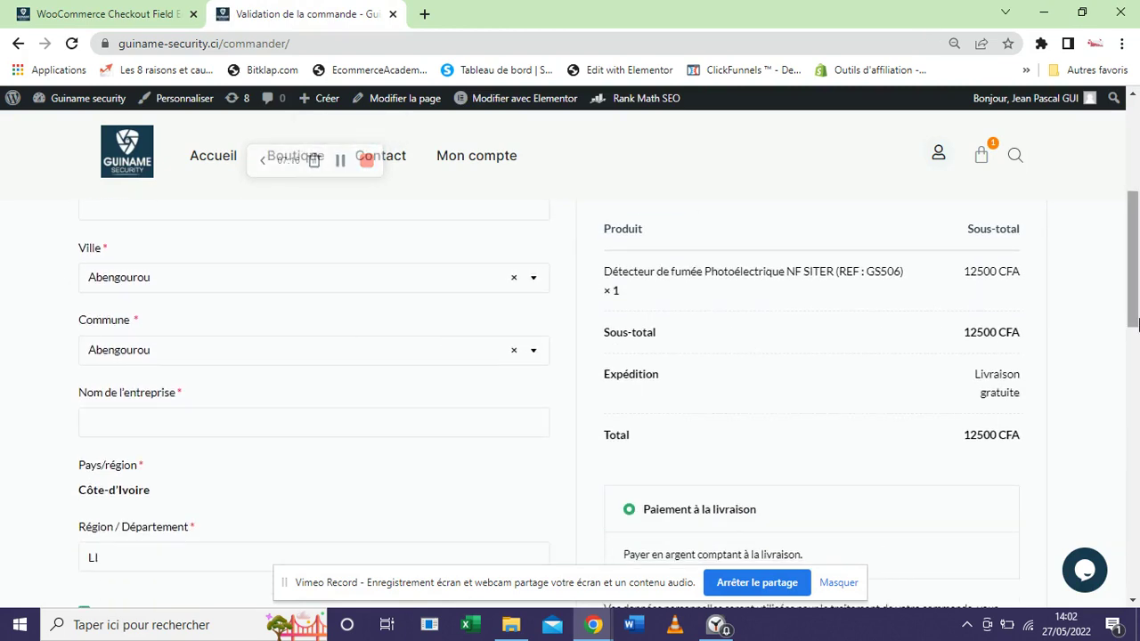
pyautogui.moveTo(1134, 318)
pyautogui.mouseDown()
pyautogui.moveTo(1135, 274)
pyautogui.moveTo(1134, 318)
pyautogui.mouseUp()
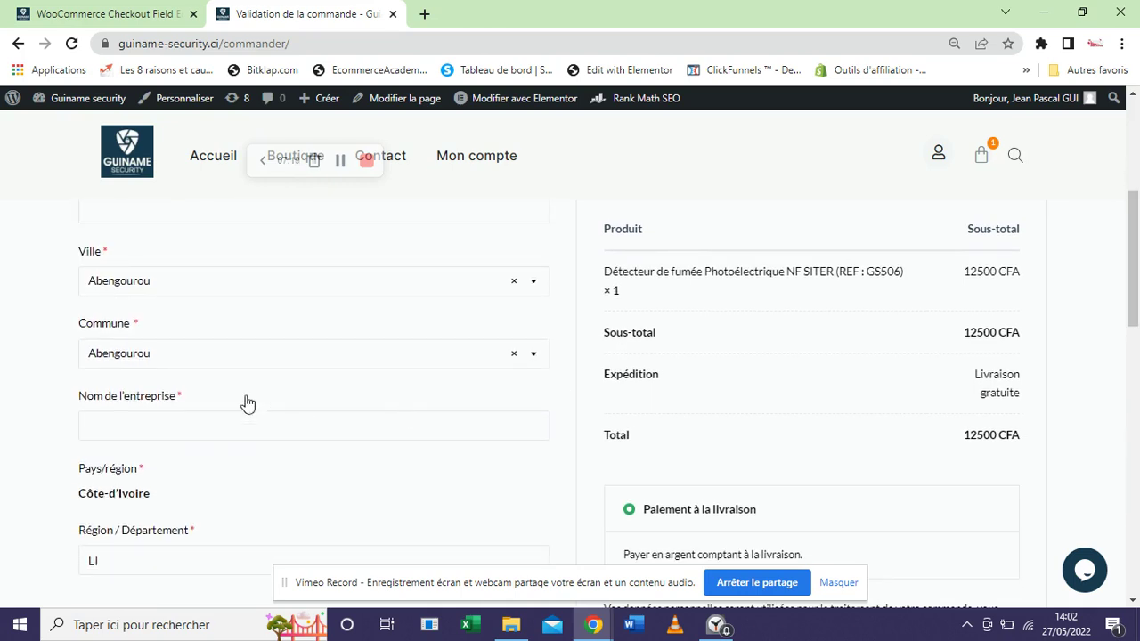
pyautogui.click(153, 358)
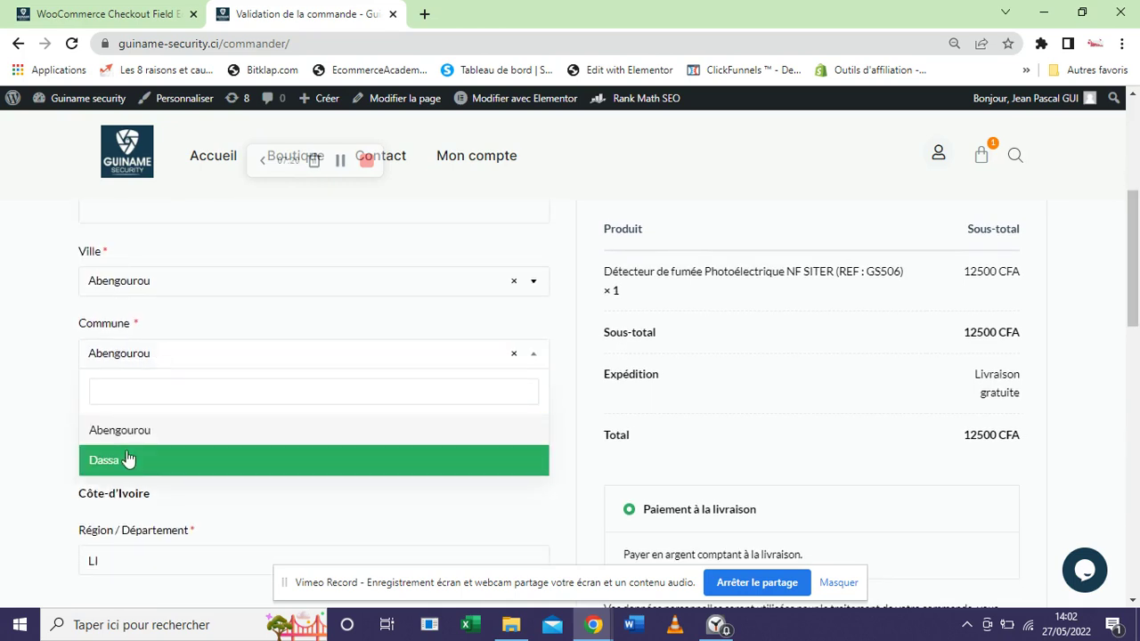
pyautogui.click(54, 405)
pyautogui.click(182, 356)
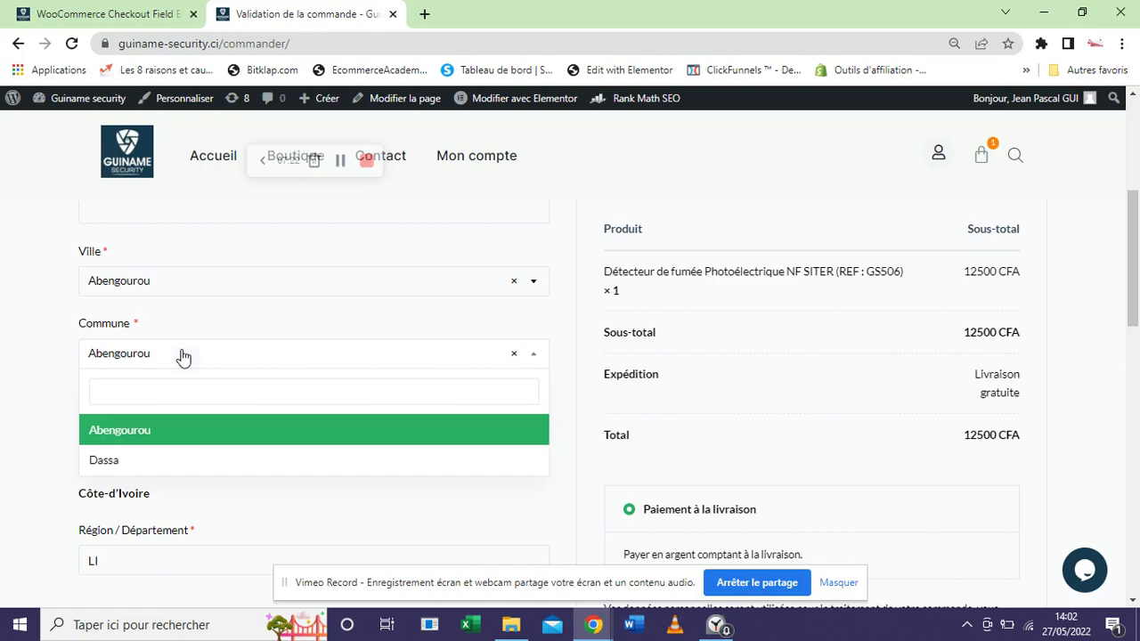
pyautogui.click(199, 467)
pyautogui.moveTo(1137, 352); pyautogui.dragTo(1137, 383)
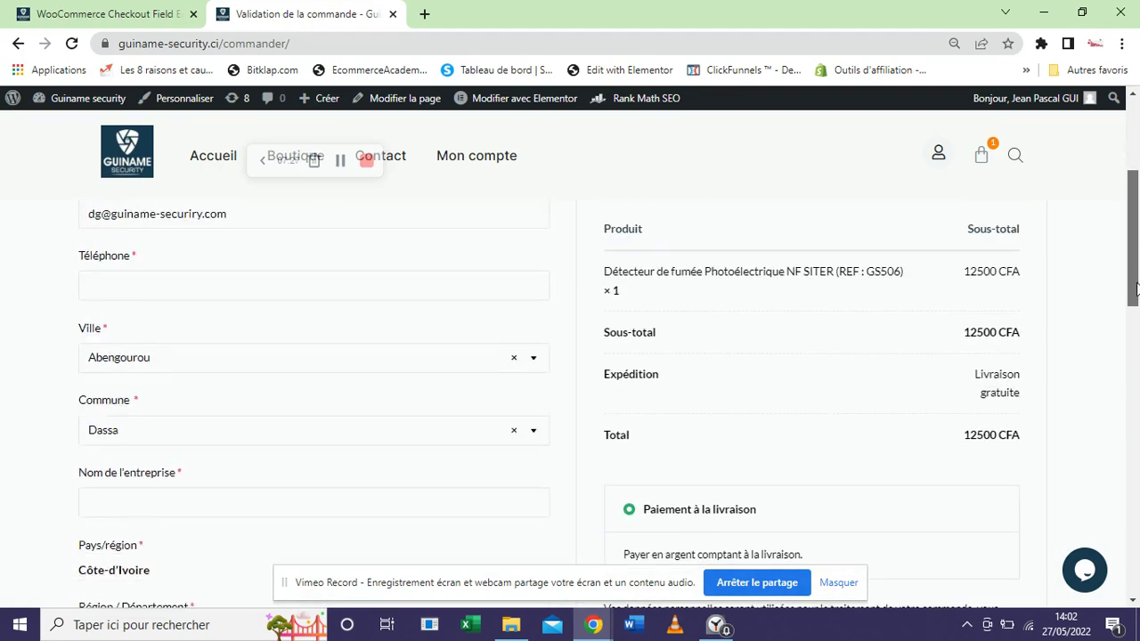
# Copy the class form-row-last from the billing_last_name field's settings
pyautogui.click(107, 13)
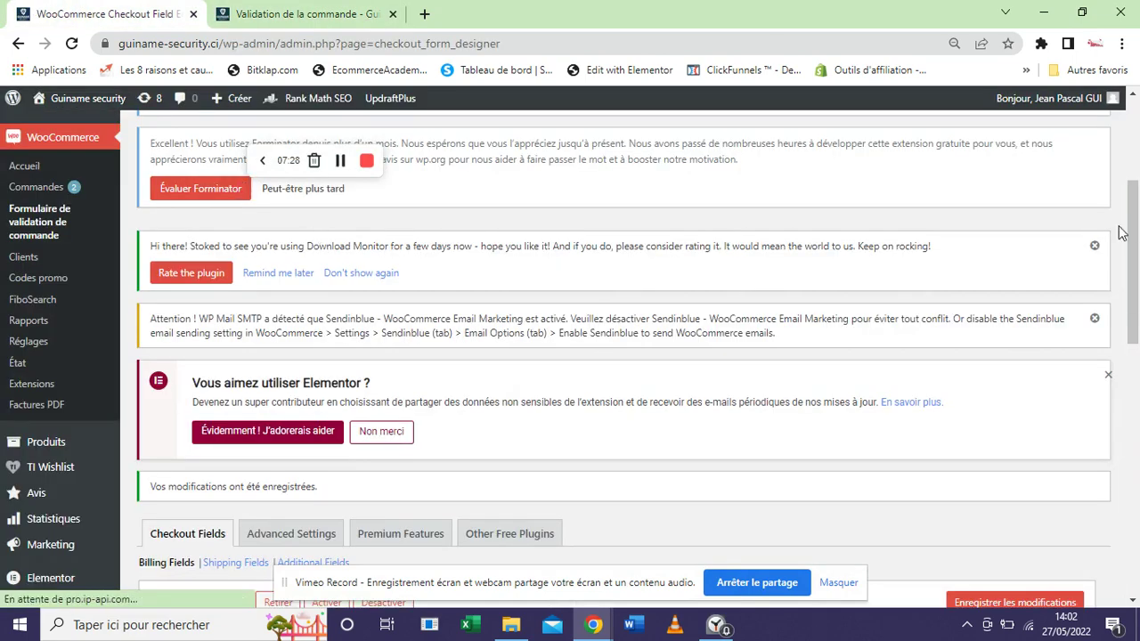
pyautogui.moveTo(1138, 240); pyautogui.dragTo(1138, 347)
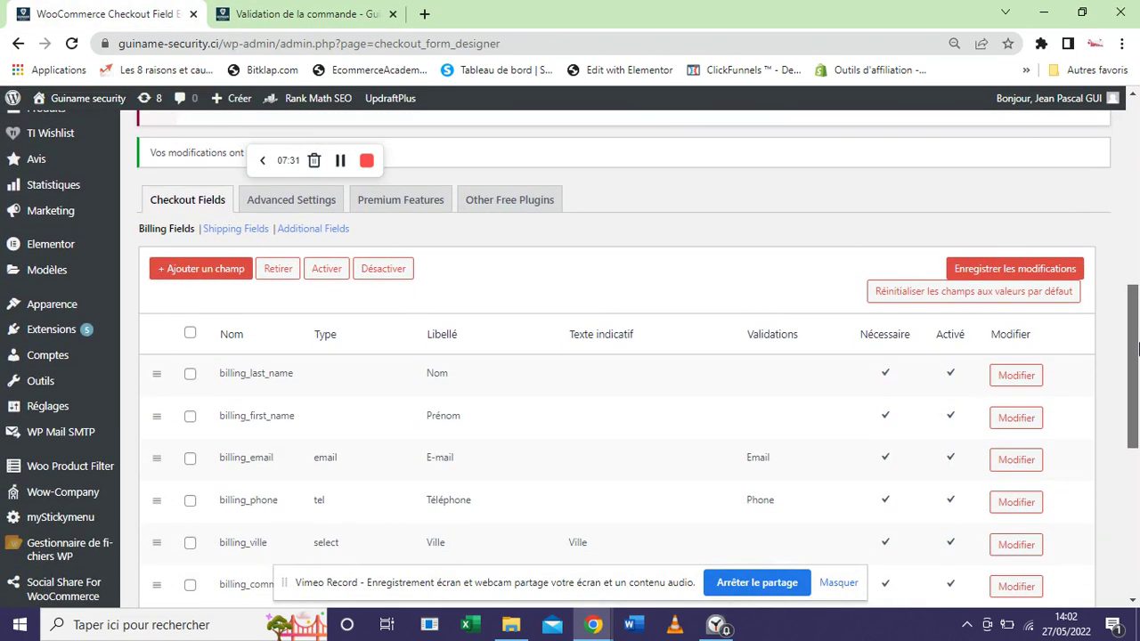
pyautogui.click(1016, 375)
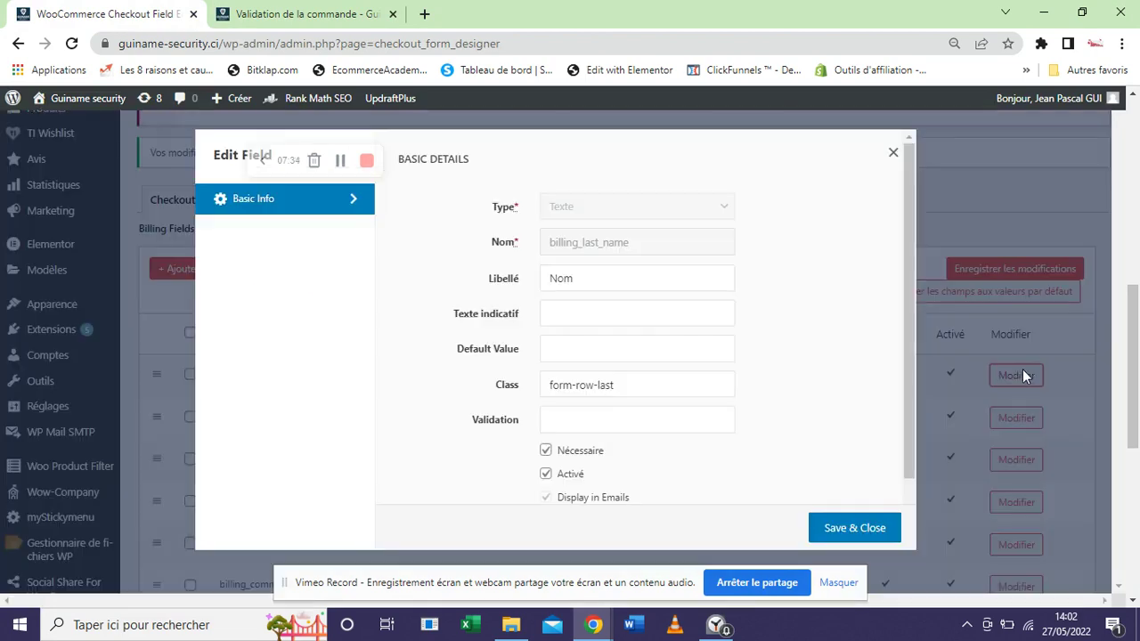
pyautogui.tripleClick(655, 392)
pyautogui.hotkey('ctrl', 'c')
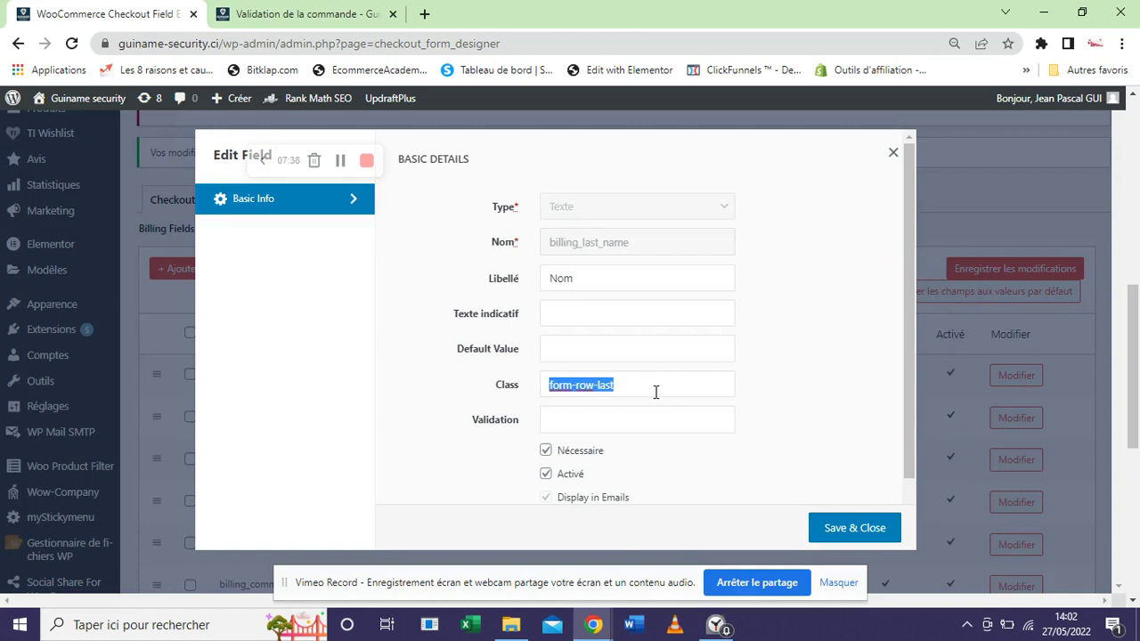
# Check the layout of the Ville and Commune fields on the checkout page, and close the billing_last_name settings unchanged
pyautogui.click(346, 17)
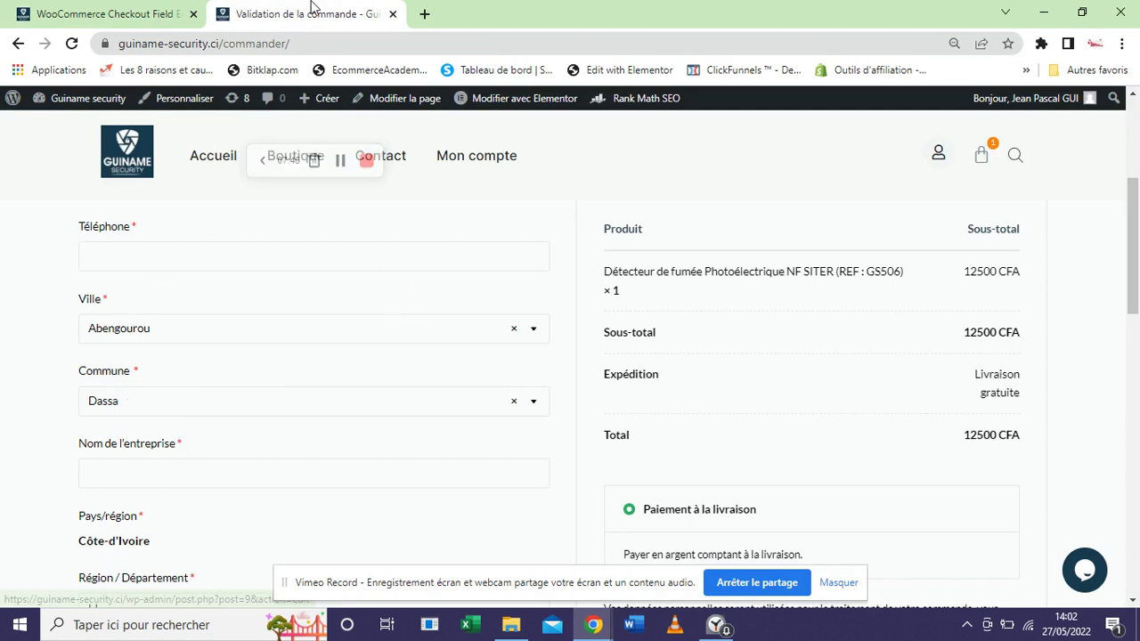
pyautogui.click(126, 8)
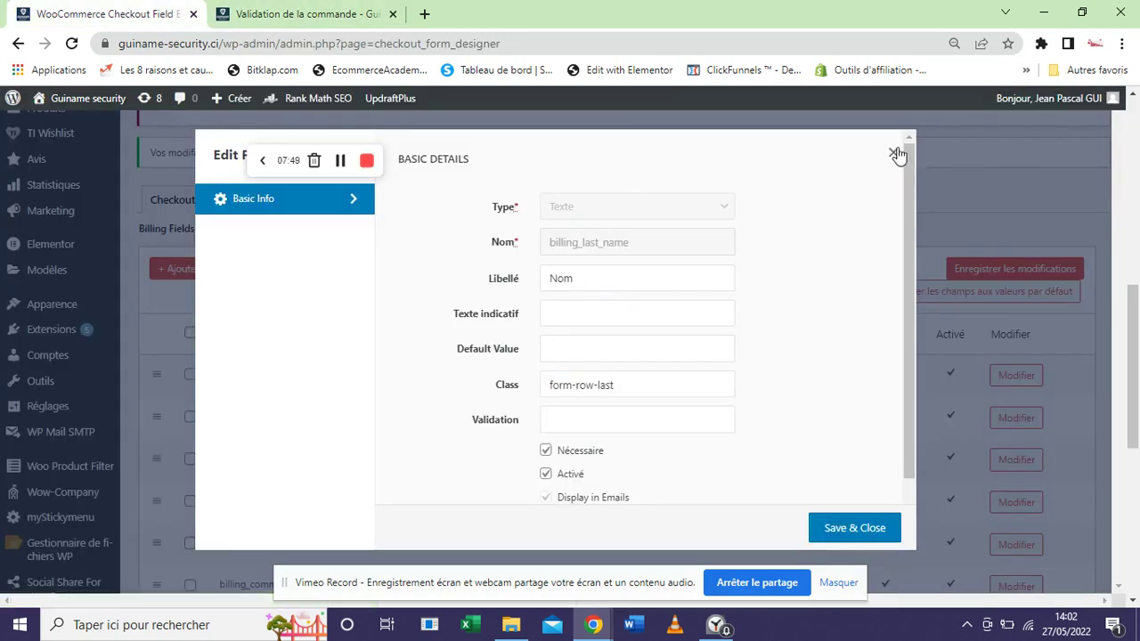
pyautogui.click(893, 153)
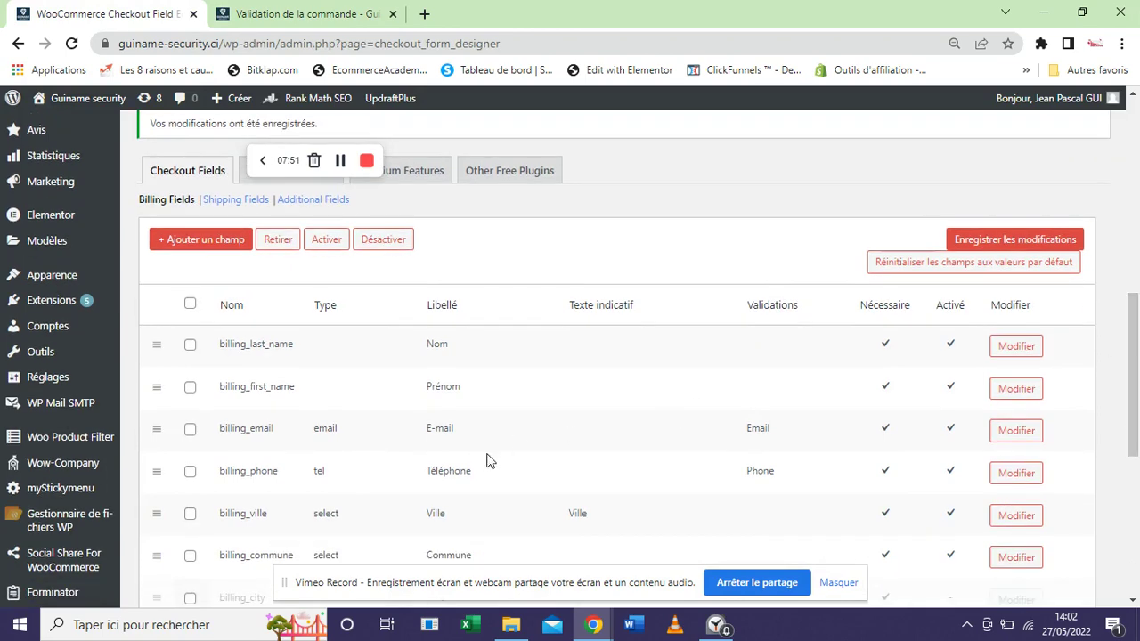
# Set the class of the billing_ville field to form-row-first and save the field
pyautogui.click(1006, 513)
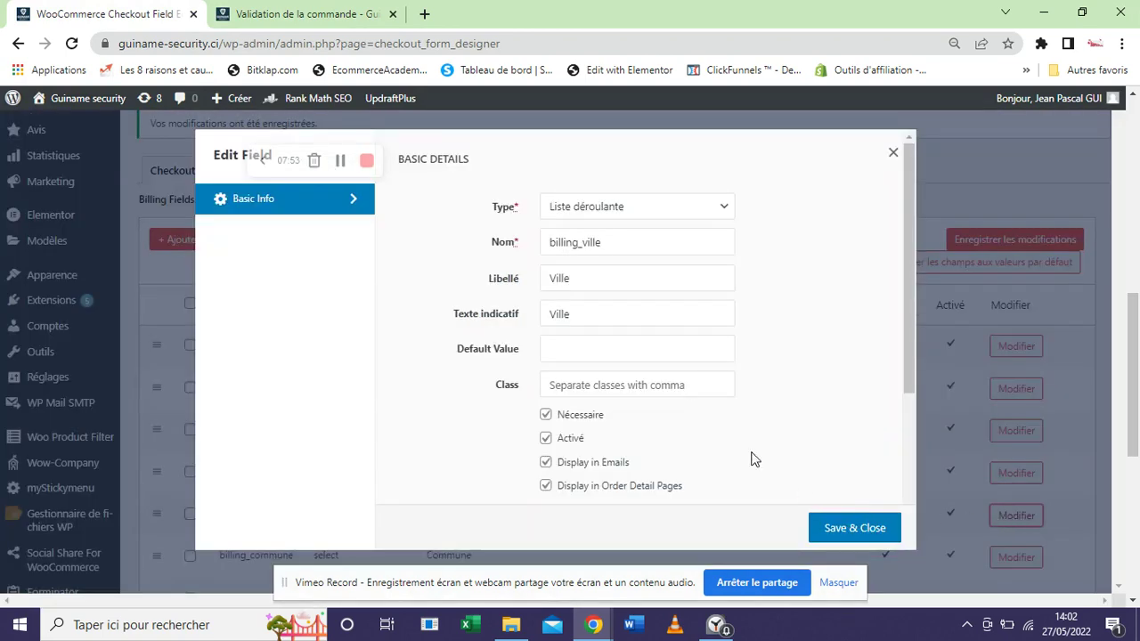
pyautogui.click(681, 386)
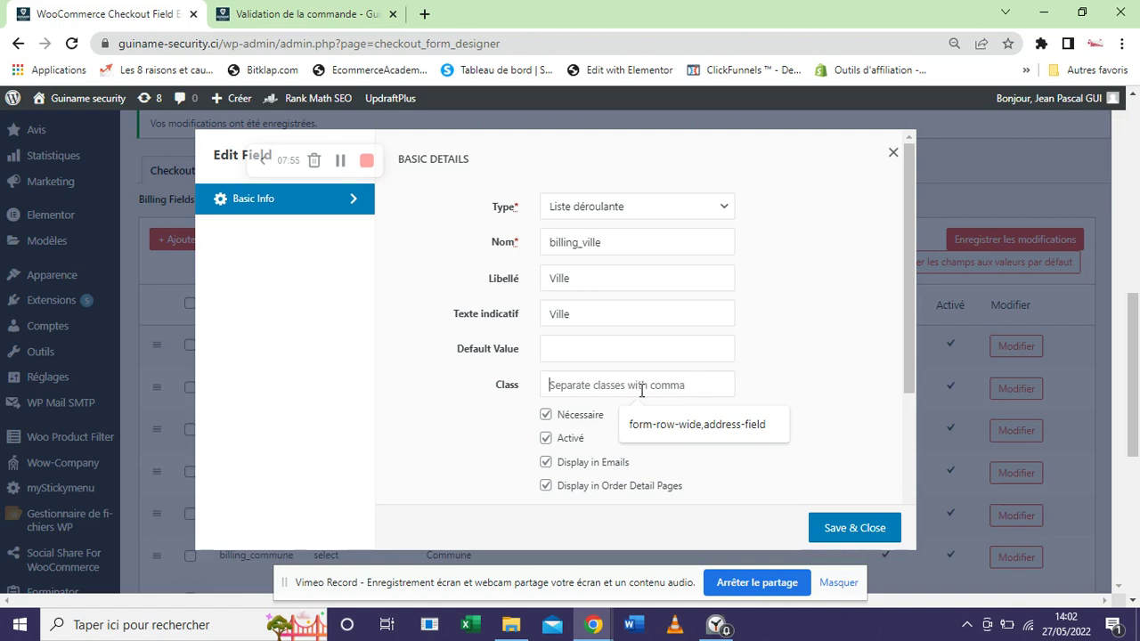
pyautogui.hotkey('ctrl', 'v')
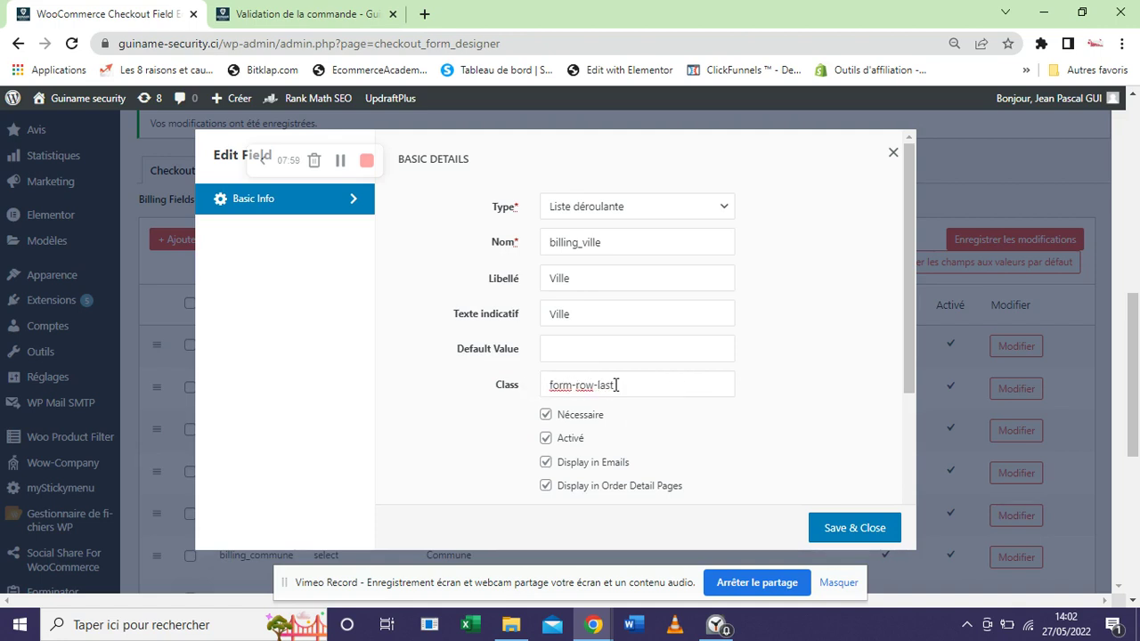
pyautogui.press('BackSpace')
pyautogui.press('BackSpace')
pyautogui.write('firs')
pyautogui.click(842, 529)
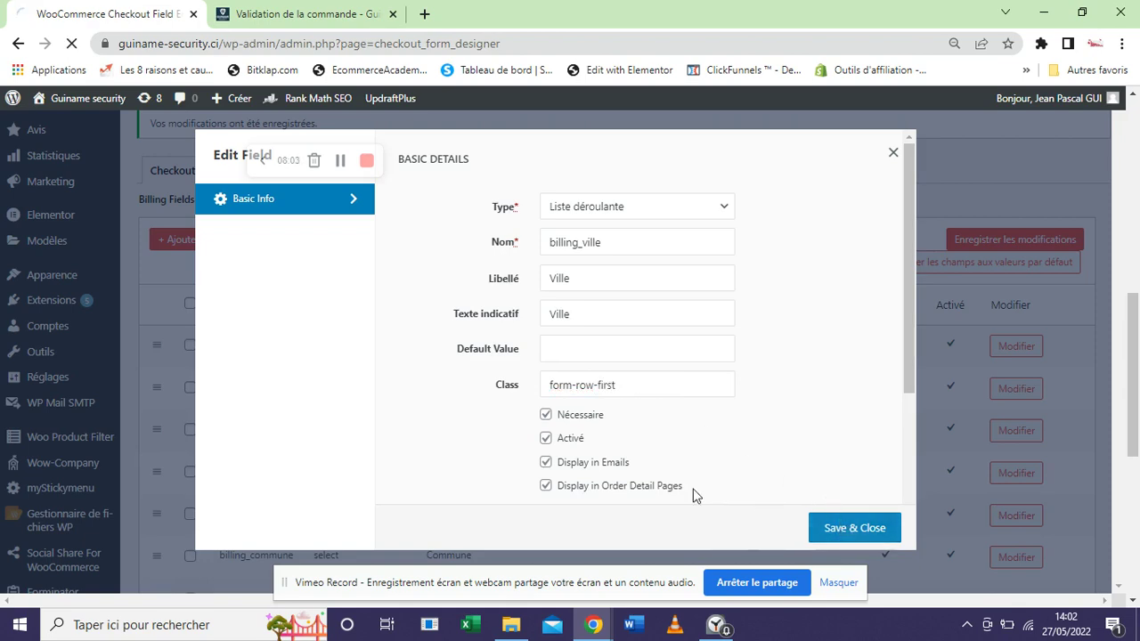
pyautogui.click(342, 160)
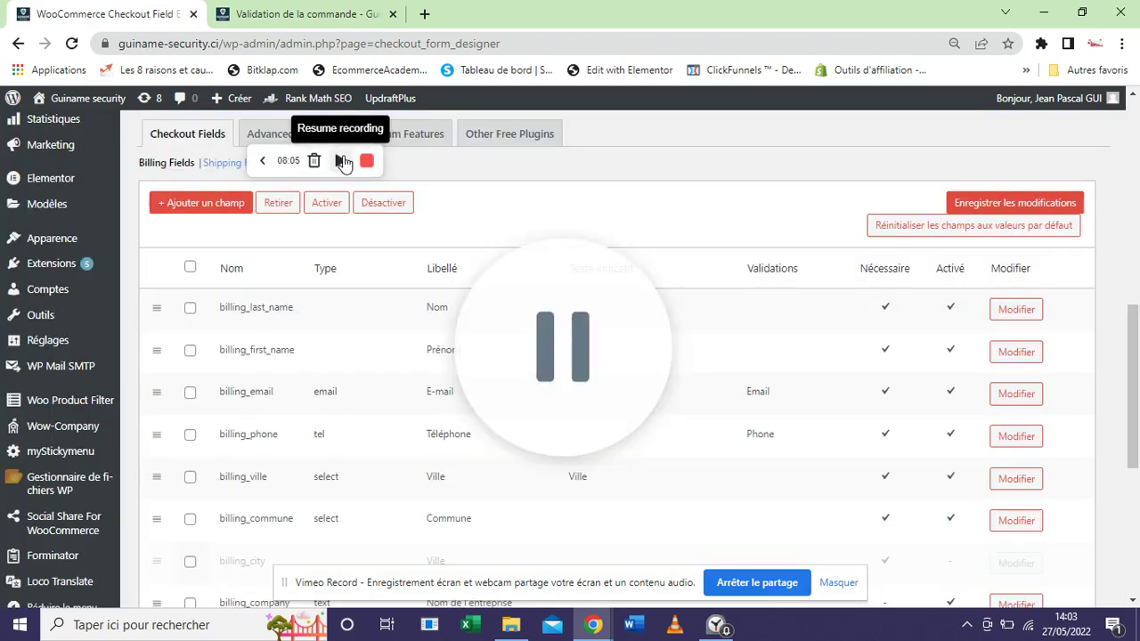
pyautogui.click(342, 160)
# Set the class of the billing_commune field to form-row-last and save the field
pyautogui.moveTo(1135, 363); pyautogui.dragTo(1136, 410)
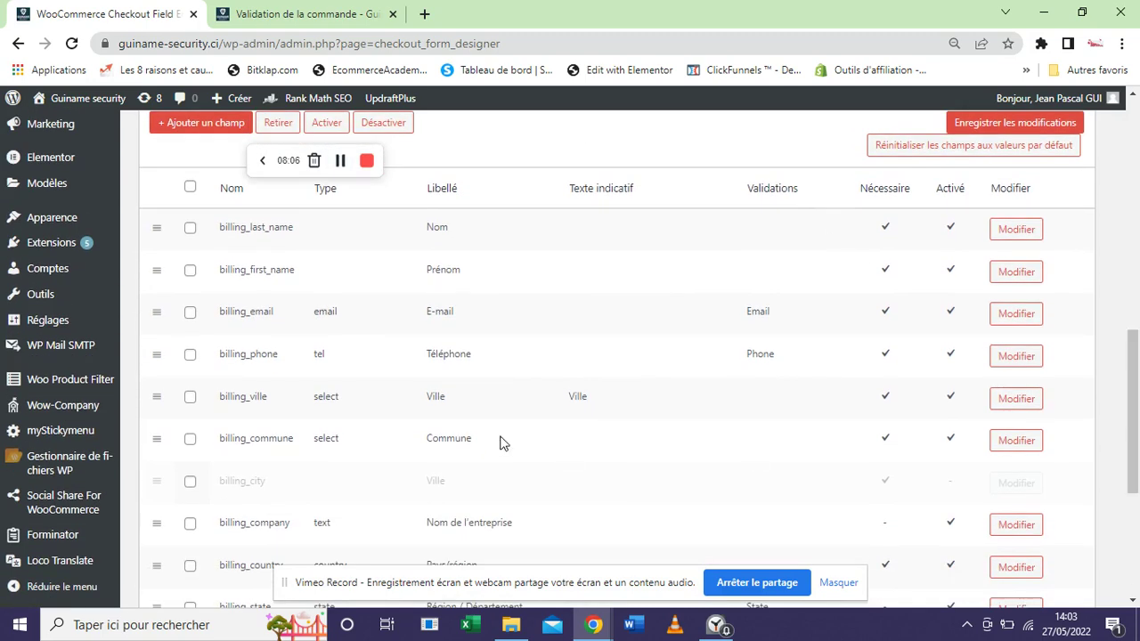
pyautogui.click(1031, 448)
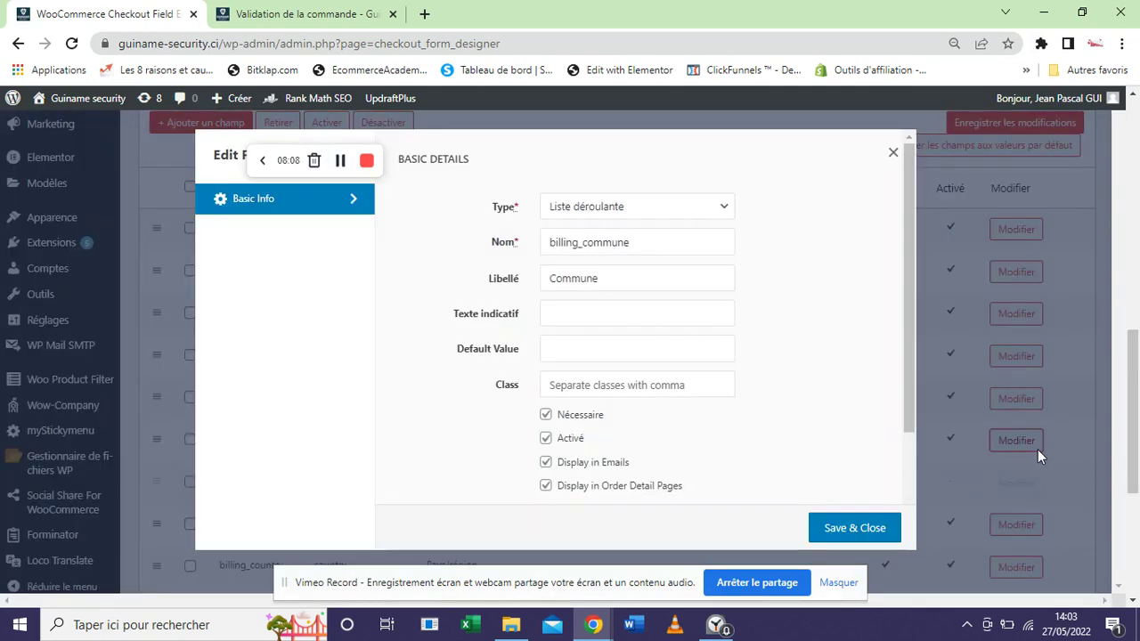
pyautogui.click(616, 379)
pyautogui.press('Down')
pyautogui.press('Return')
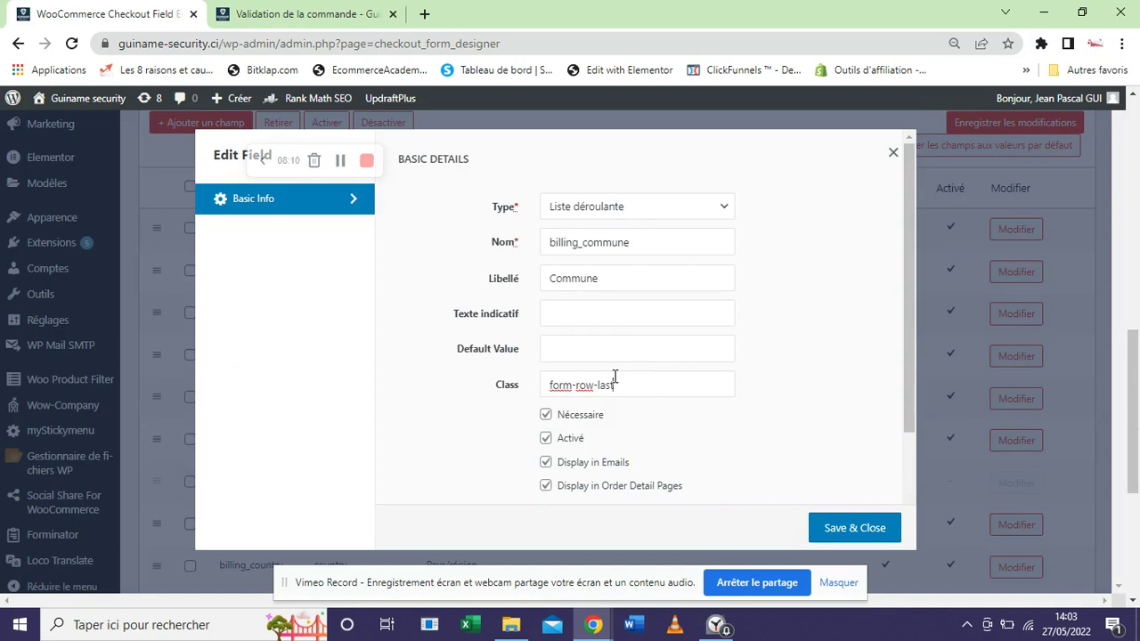
pyautogui.press('BackSpace')
pyautogui.press('BackSpace')
pyautogui.write('last')
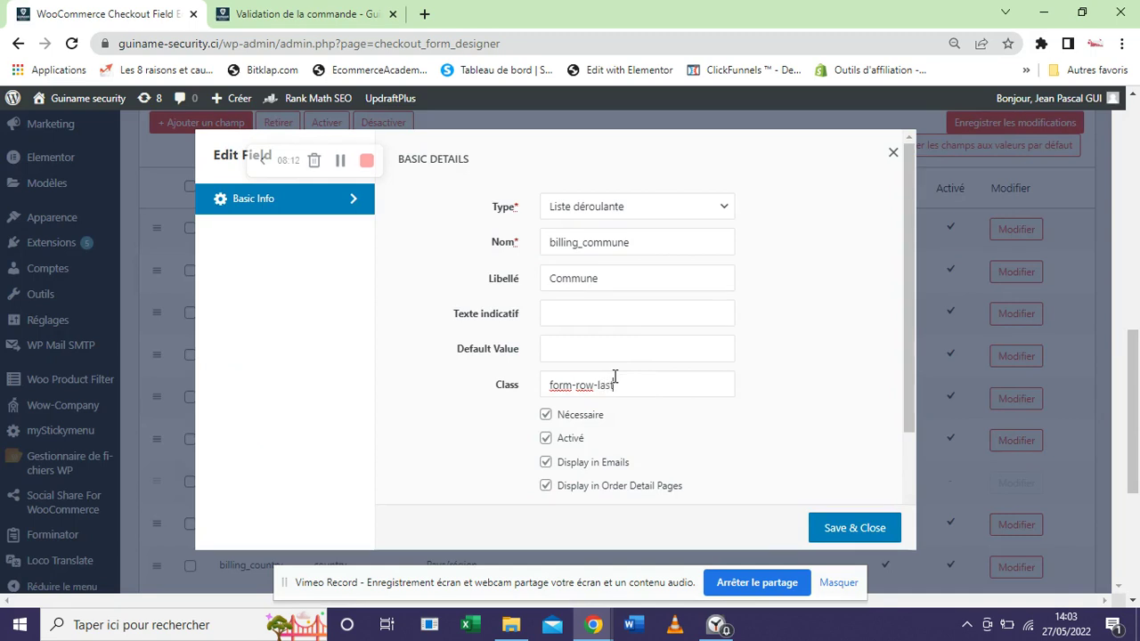
pyautogui.click(814, 532)
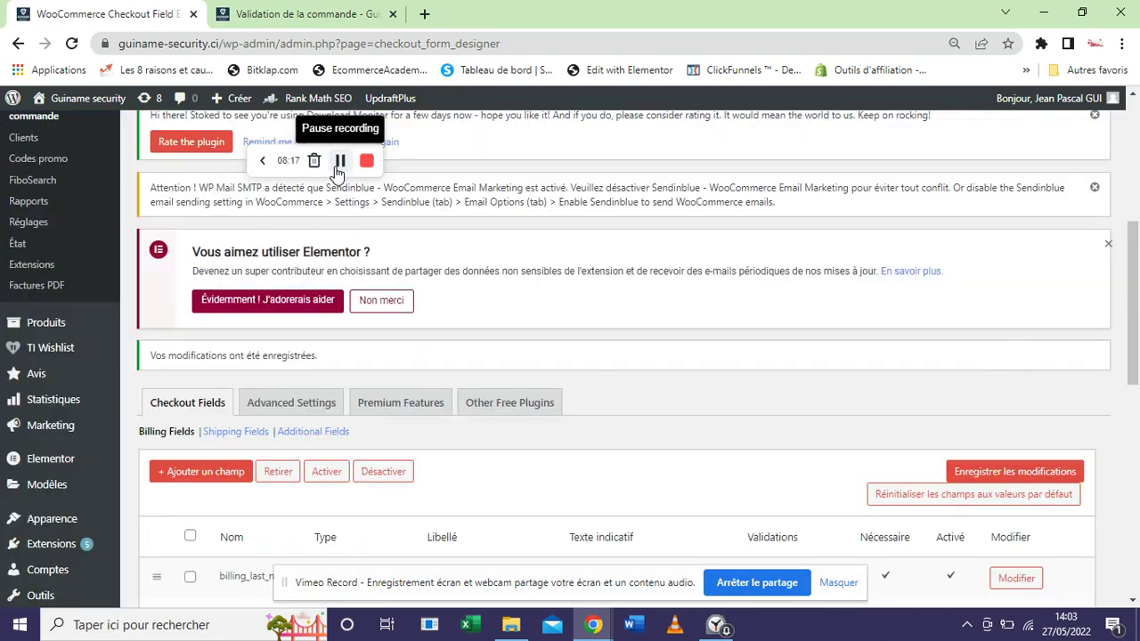
# Check the layout of the Ville and Commune fields on the refreshed checkout page
pyautogui.click(298, 10)
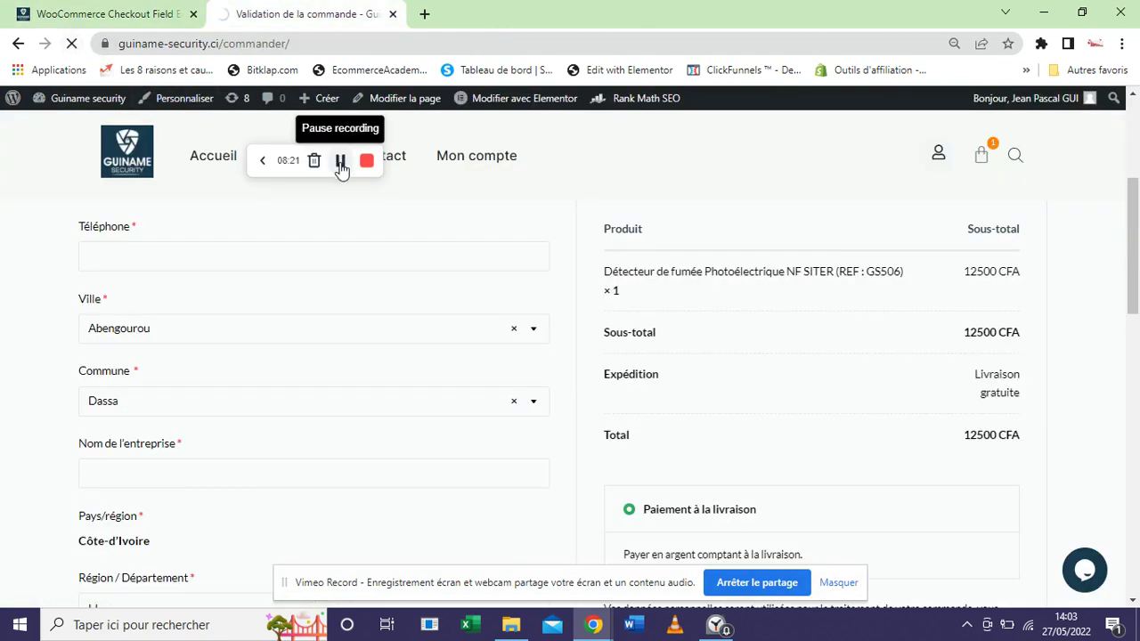
pyautogui.scroll(-5, 323, 289)
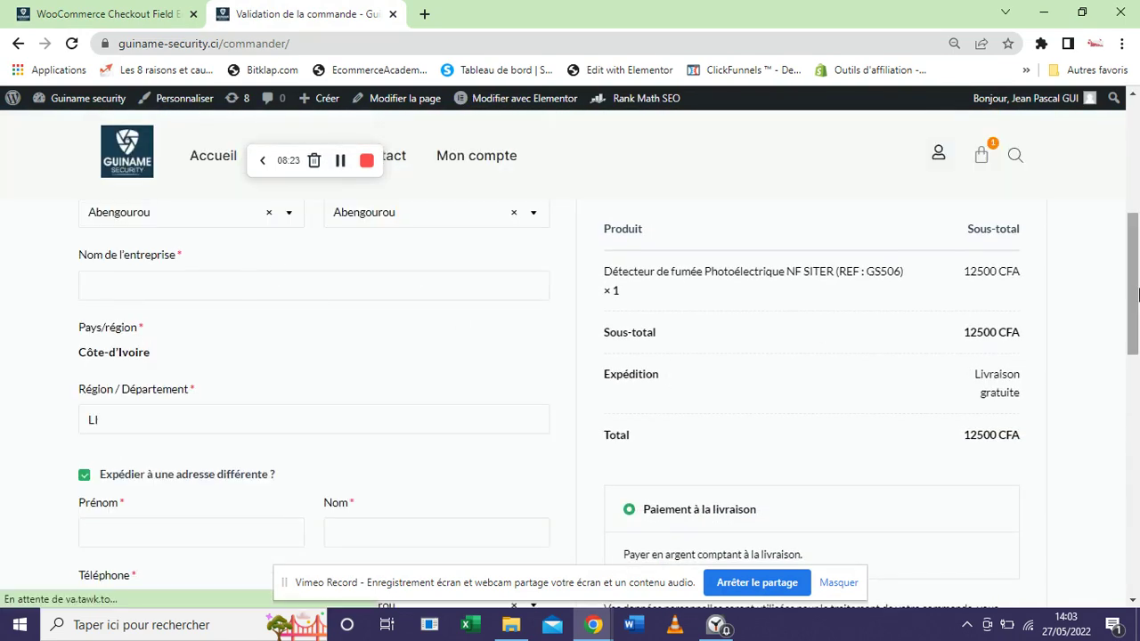
pyautogui.scroll(2, 1063, 318)
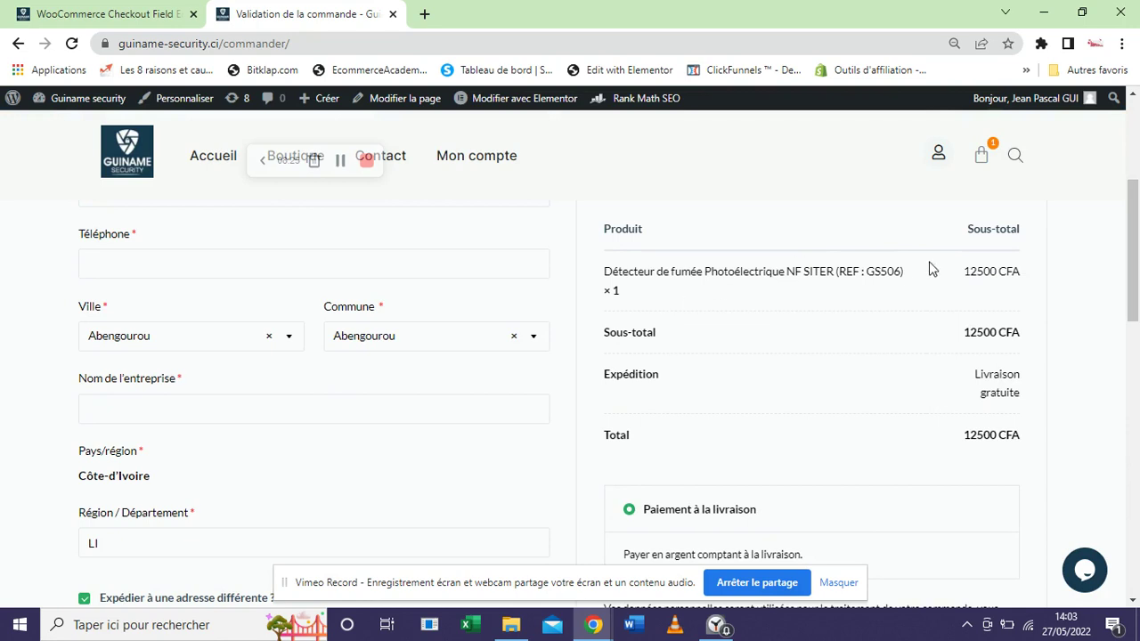
# Open the Shipping Fields section of the checkout field editor and review its field list
pyautogui.click(107, 13)
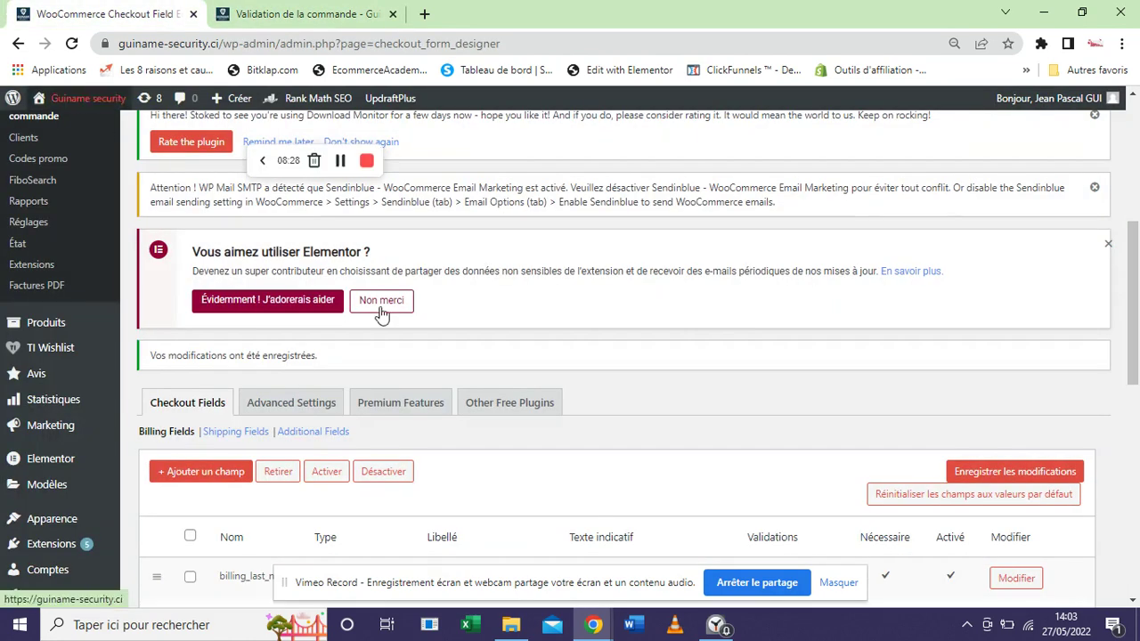
pyautogui.click(259, 434)
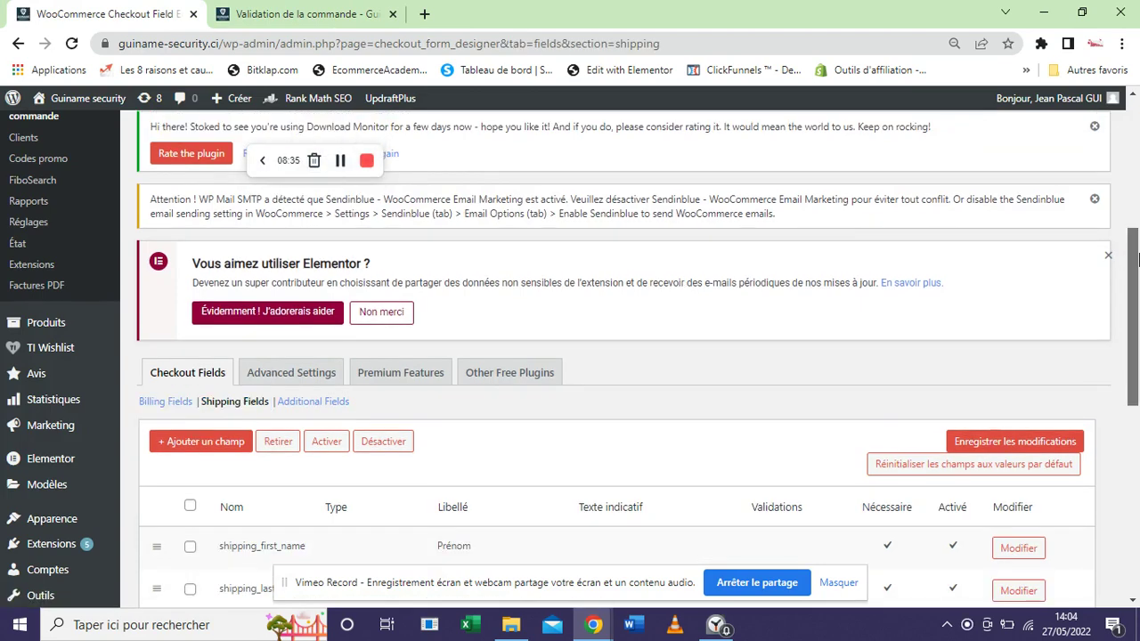
pyautogui.scroll(-4, 1138, 258)
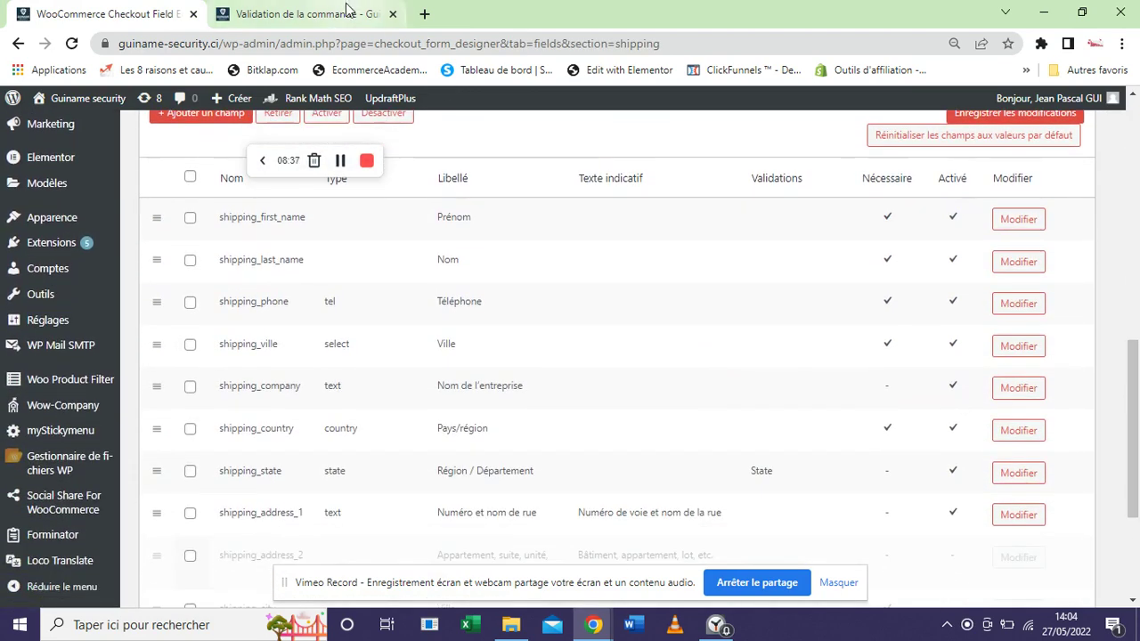
# On the checkout page, turn Expédier à une adresse différente off and on again to examine the shipping fields it controls
pyautogui.click(347, 13)
pyautogui.scroll(-3, 365, 377)
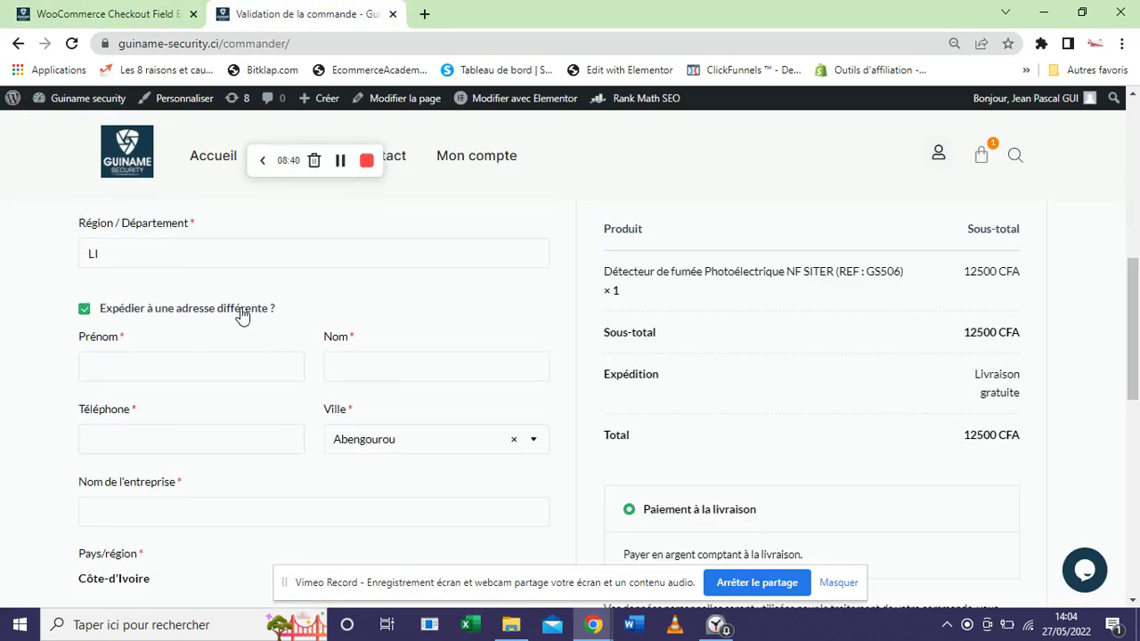
pyautogui.click(240, 315)
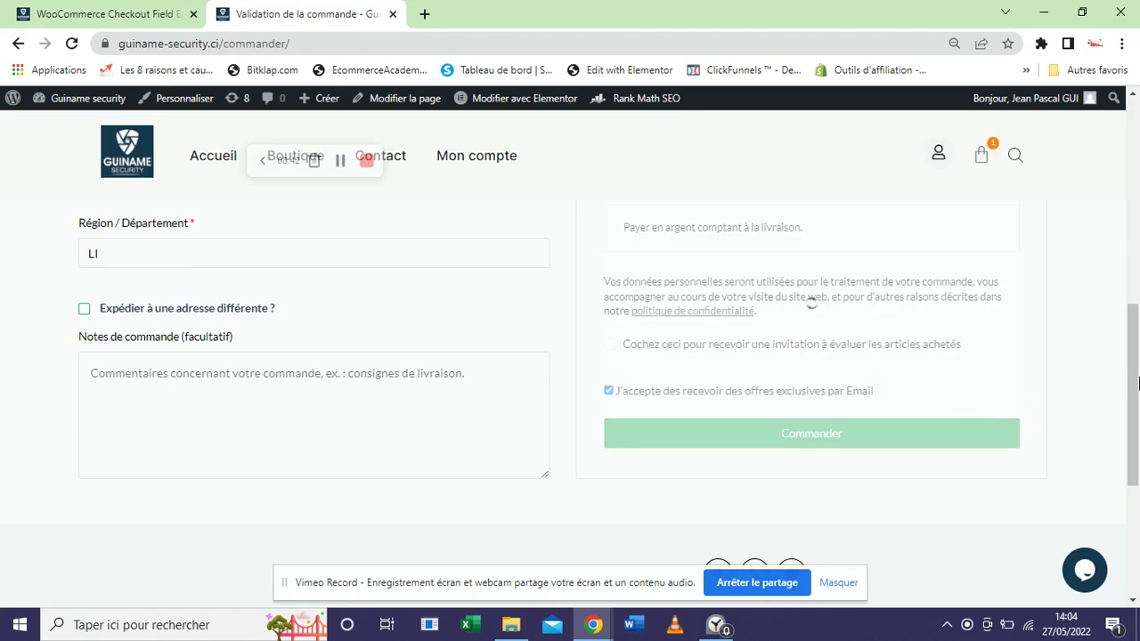
pyautogui.moveTo(1138, 383); pyautogui.dragTo(1138, 343)
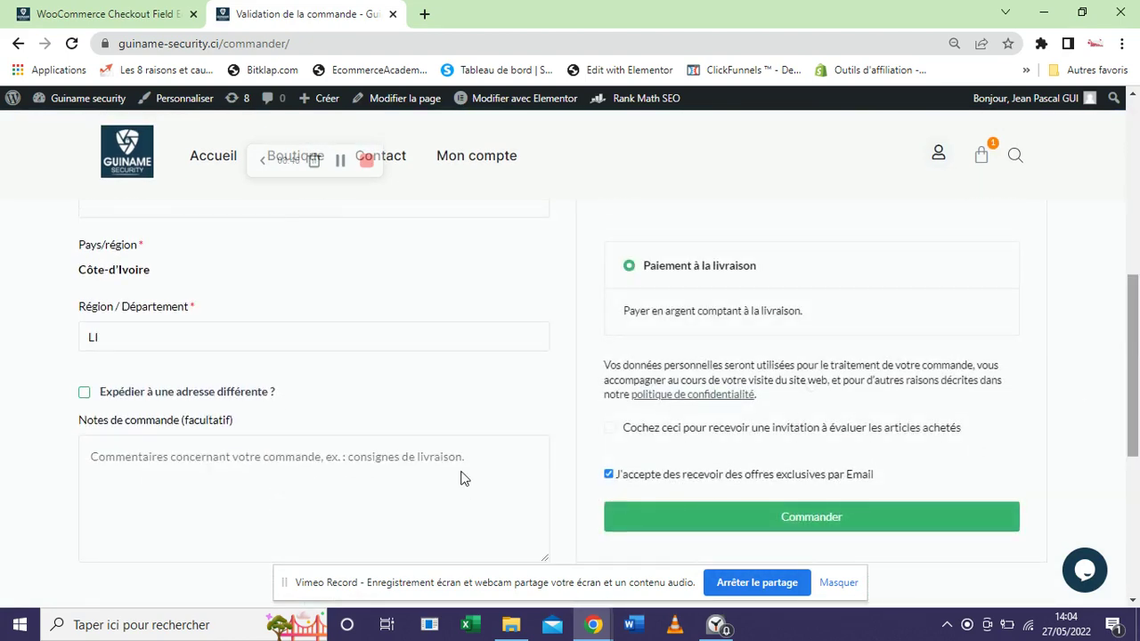
pyautogui.click(212, 399)
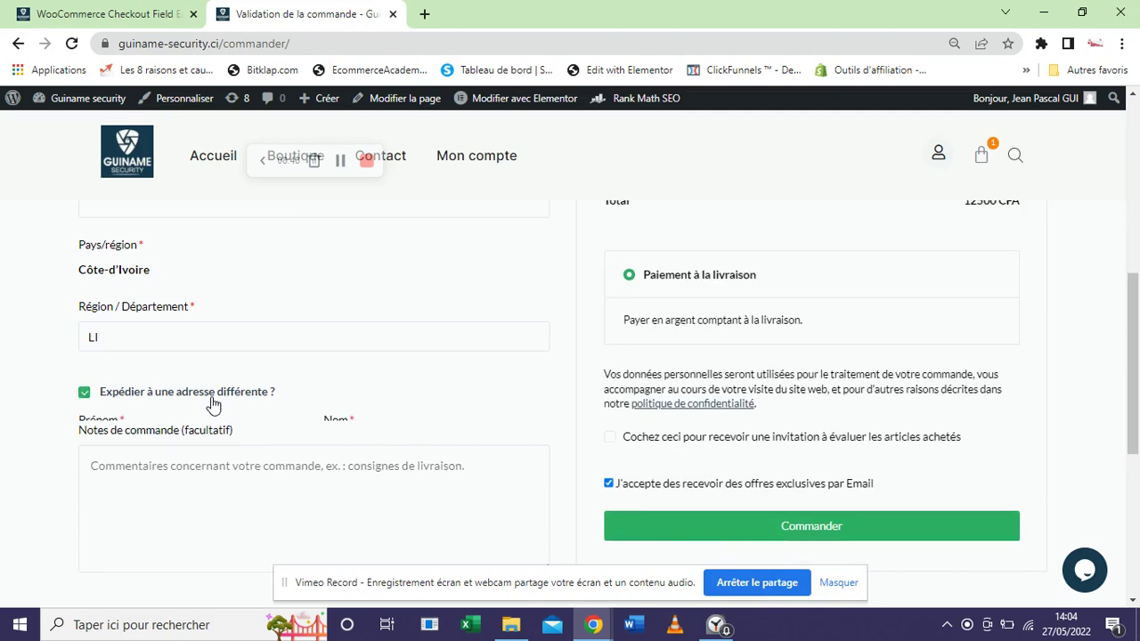
pyautogui.moveTo(1138, 325); pyautogui.dragTo(1138, 376)
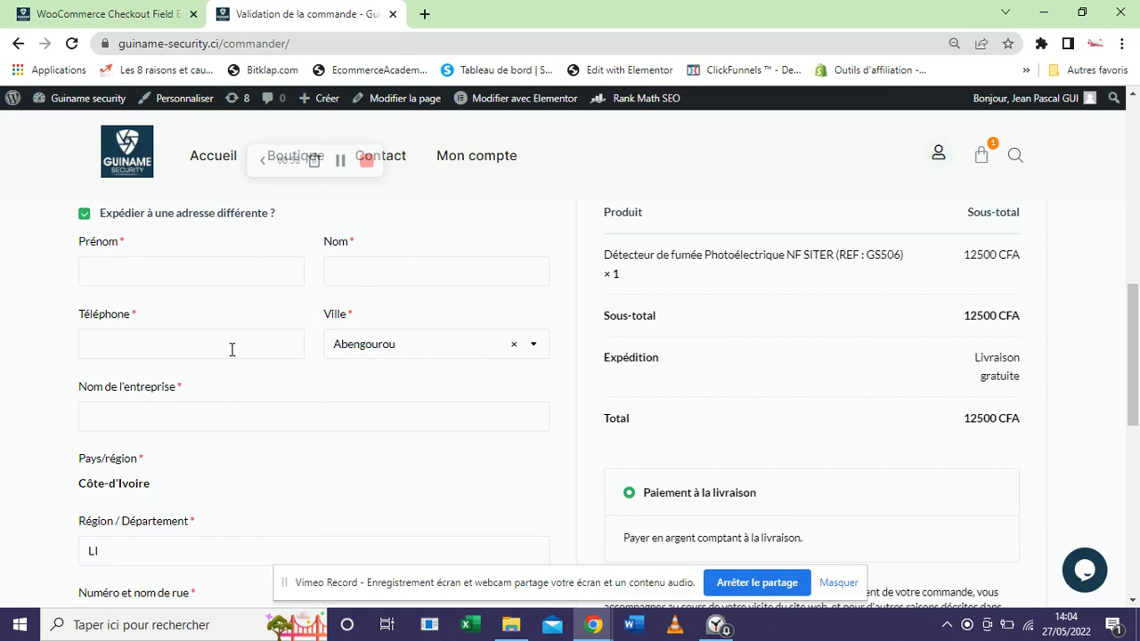
# Compare the Shipping Fields list with the checkout page's delivery form, down to Numéro et nom de rue
pyautogui.click(44, 5)
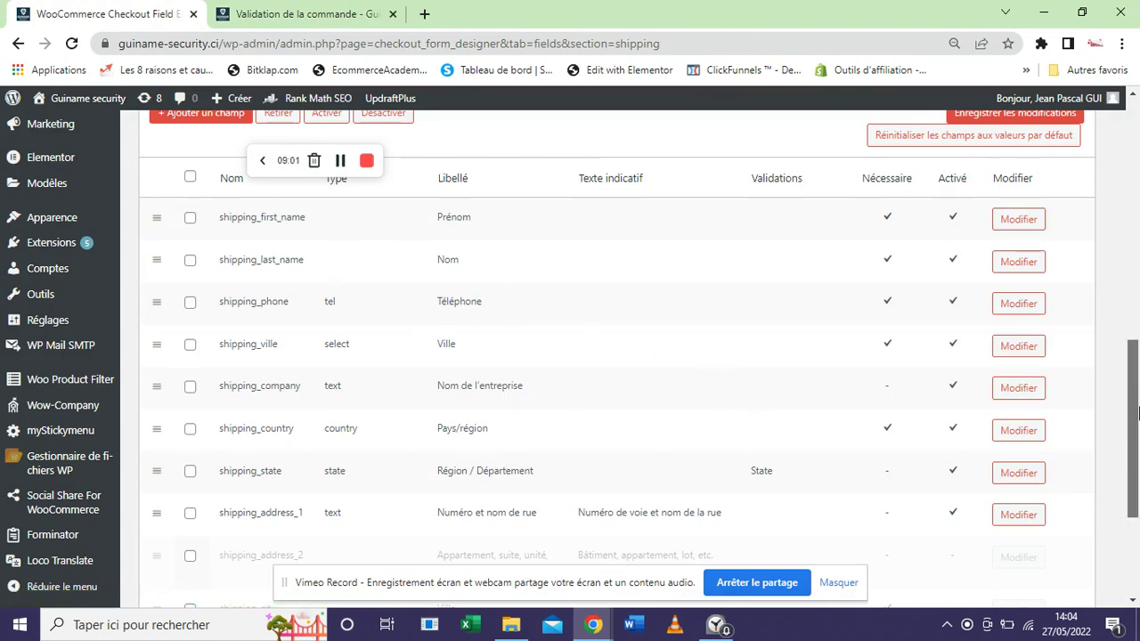
pyautogui.moveTo(1135, 412)
pyautogui.mouseDown()
pyautogui.moveTo(1137, 430)
pyautogui.moveTo(1136, 418)
pyautogui.mouseUp()
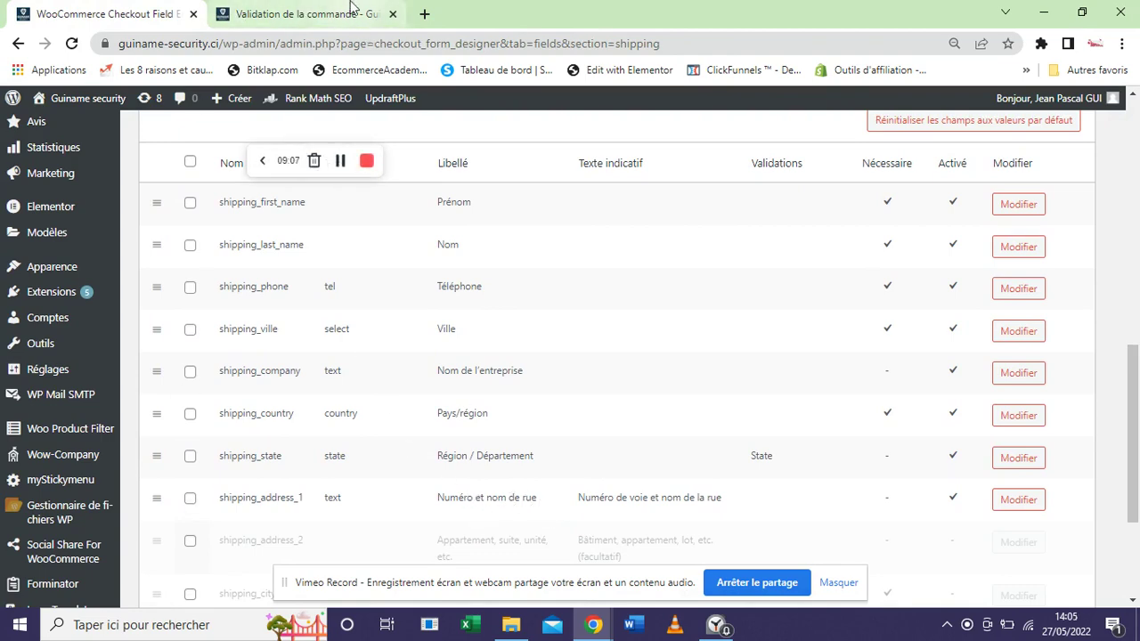
pyautogui.click(303, 14)
pyautogui.scroll(-3, 1137, 369)
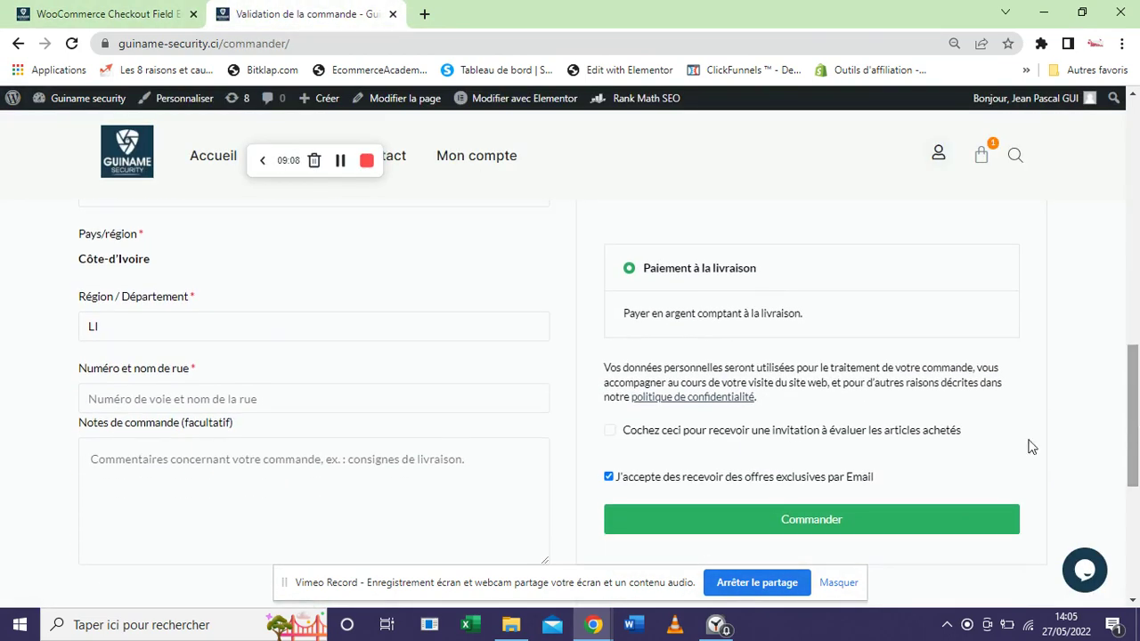
# Disable the shipping_address_1 field in the Shipping Fields and save the changes
pyautogui.click(103, 9)
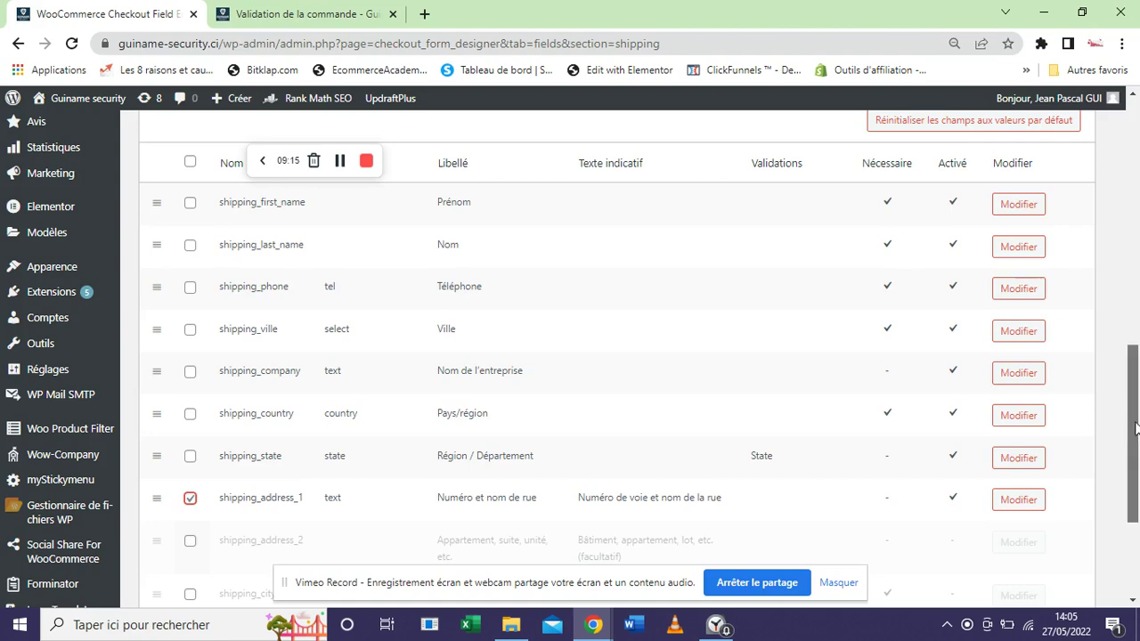
pyautogui.scroll(3, 388, 293)
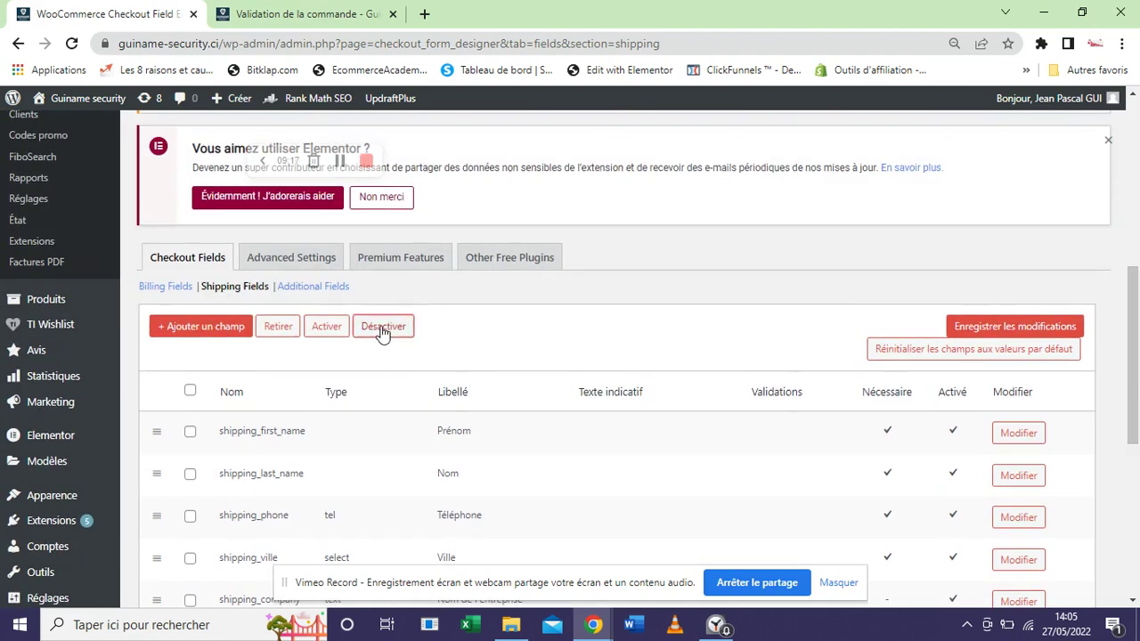
pyautogui.moveTo(1135, 343); pyautogui.dragTo(1137, 290)
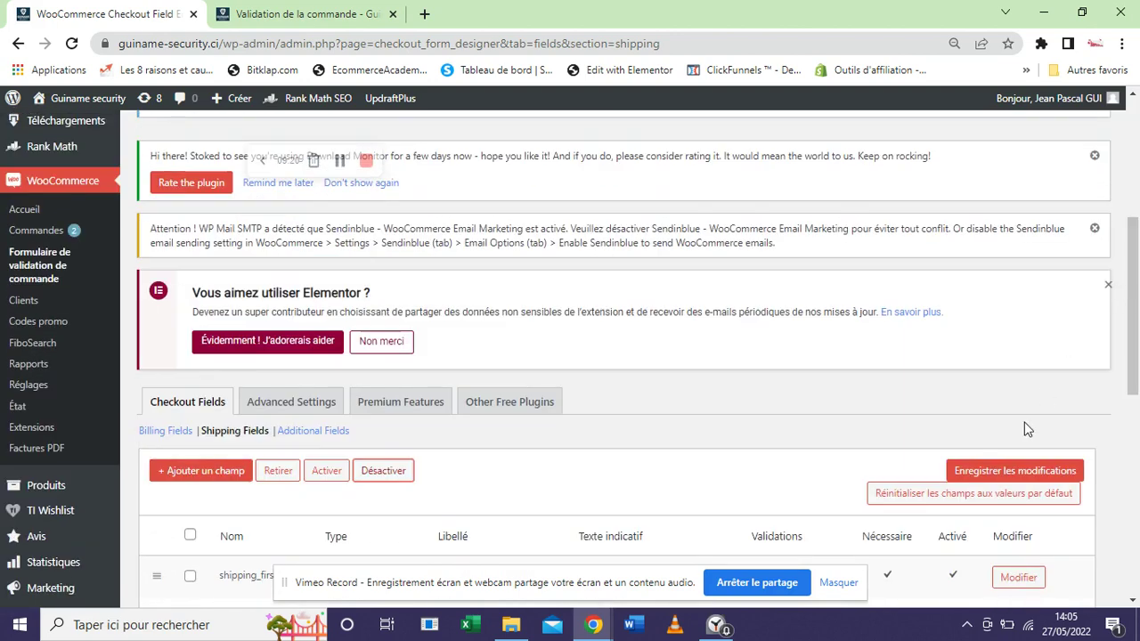
pyautogui.click(996, 479)
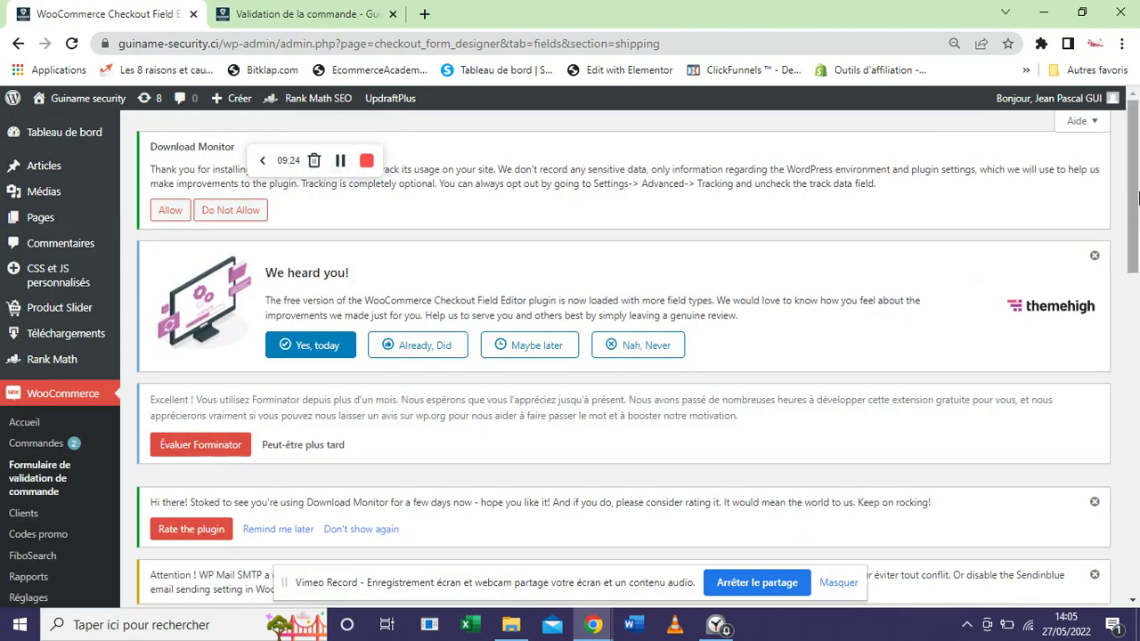
pyautogui.moveTo(1138, 196); pyautogui.dragTo(1137, 507)
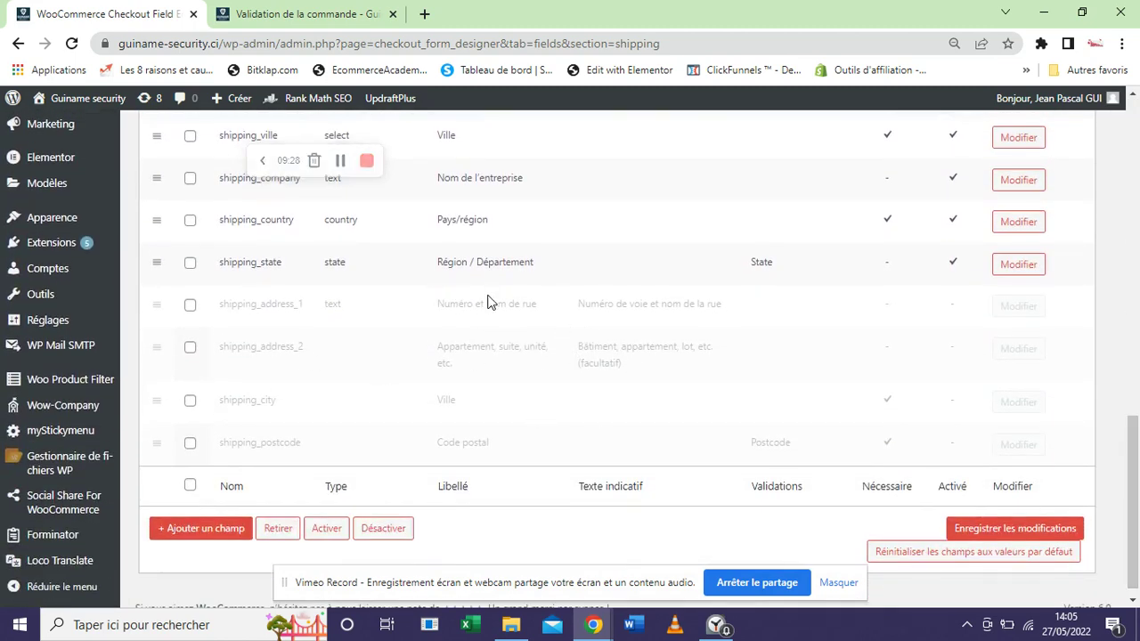
# Reload the checkout page and check the delivery form's remaining fields down to Notes de commande
pyautogui.click(294, 14)
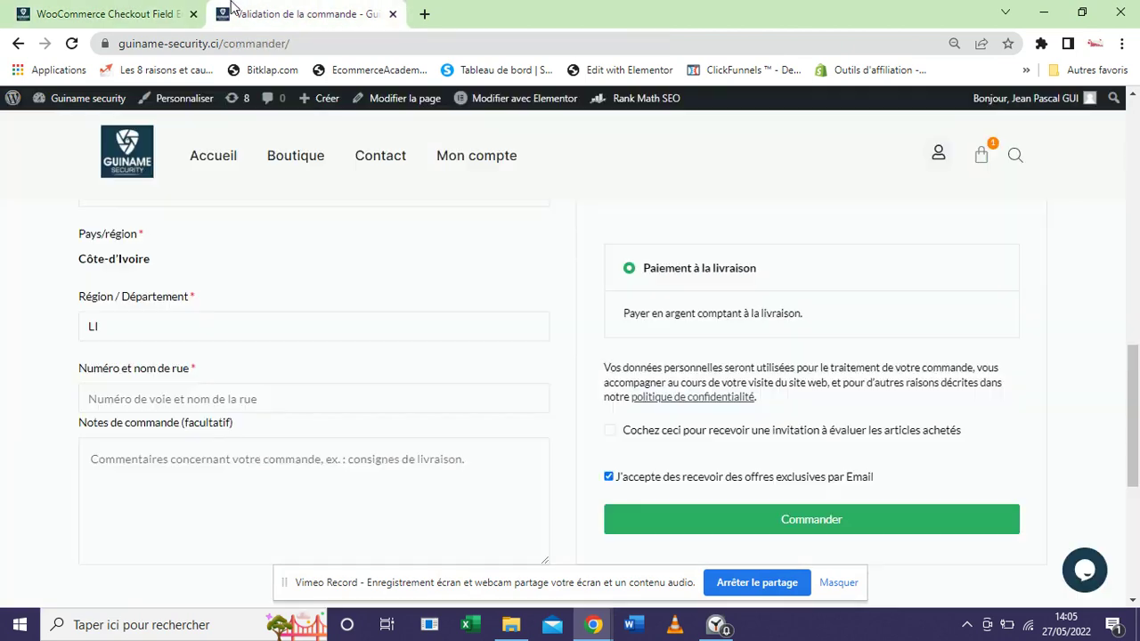
pyautogui.click(75, 44)
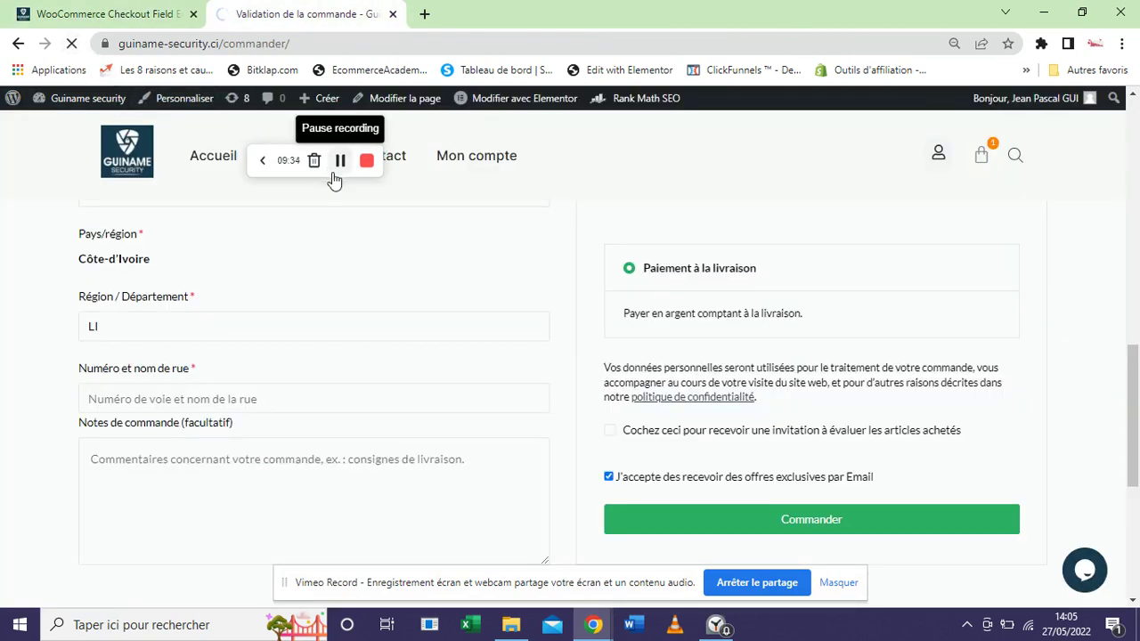
pyautogui.click(334, 171)
pyautogui.click(335, 171)
pyautogui.moveTo(1136, 189); pyautogui.dragTo(1137, 408)
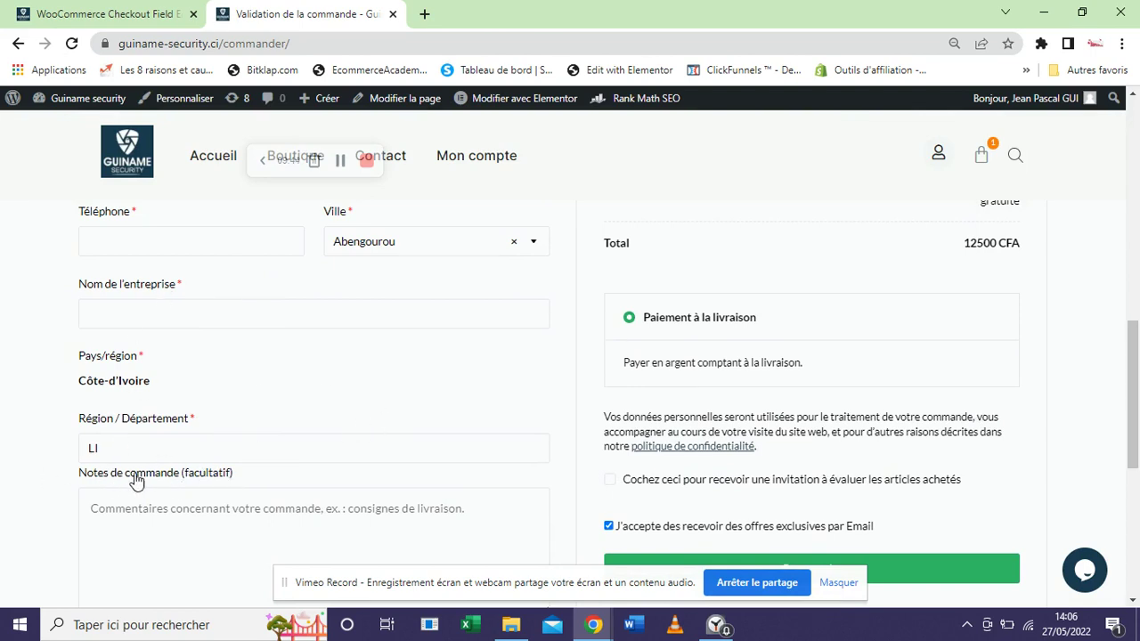
pyautogui.moveTo(1135, 377); pyautogui.dragTo(1135, 405)
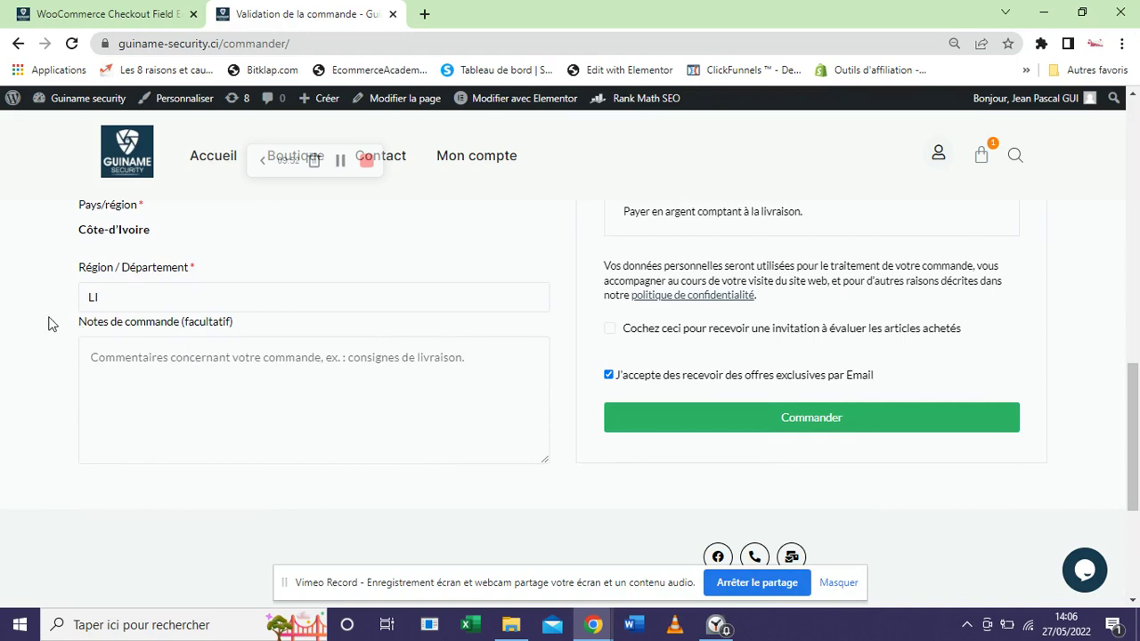
pyautogui.moveTo(53, 324); pyautogui.dragTo(222, 332)
# Compare the plugin's Shipping and Additional Fields sections with the checkout page's Notes de commande field and the form above it
pyautogui.click(57, 14)
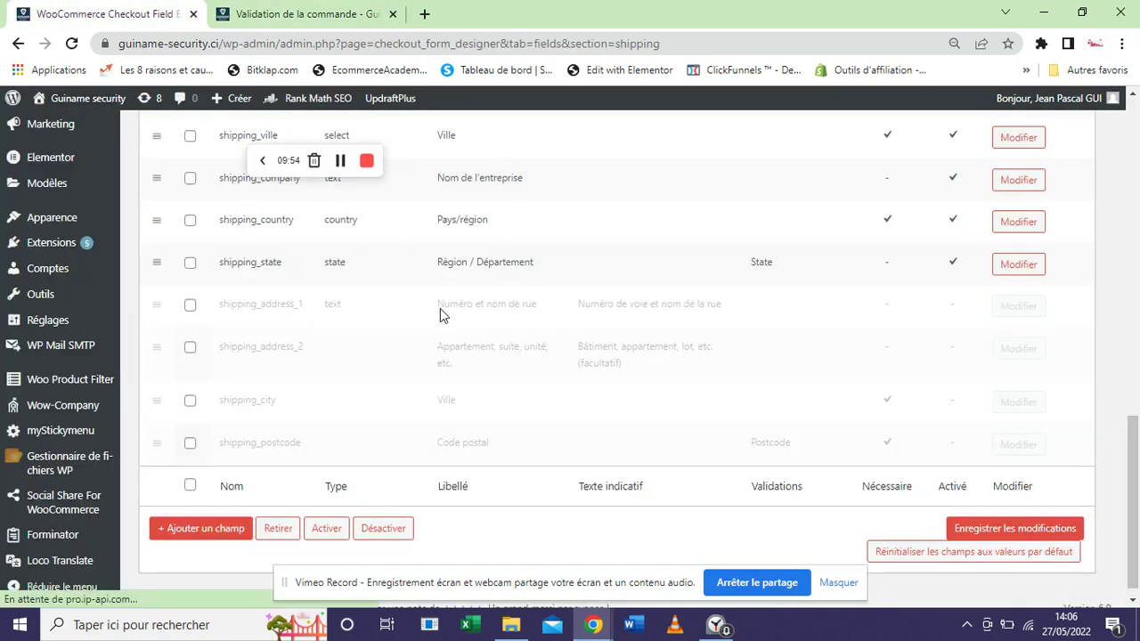
pyautogui.moveTo(1135, 512); pyautogui.dragTo(1135, 329)
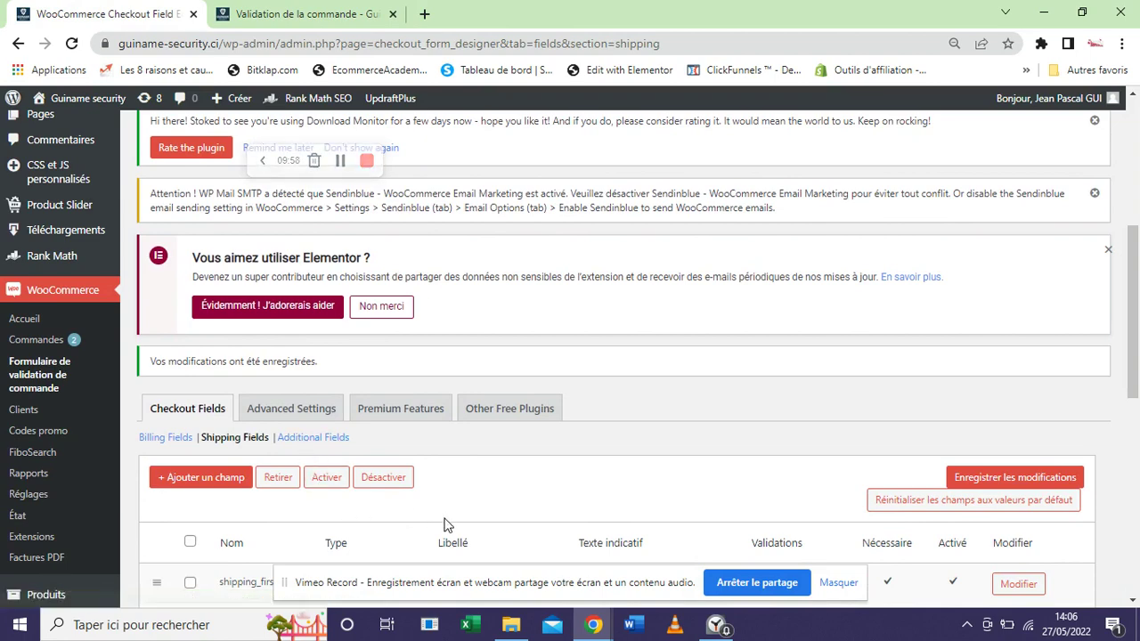
pyautogui.click(341, 7)
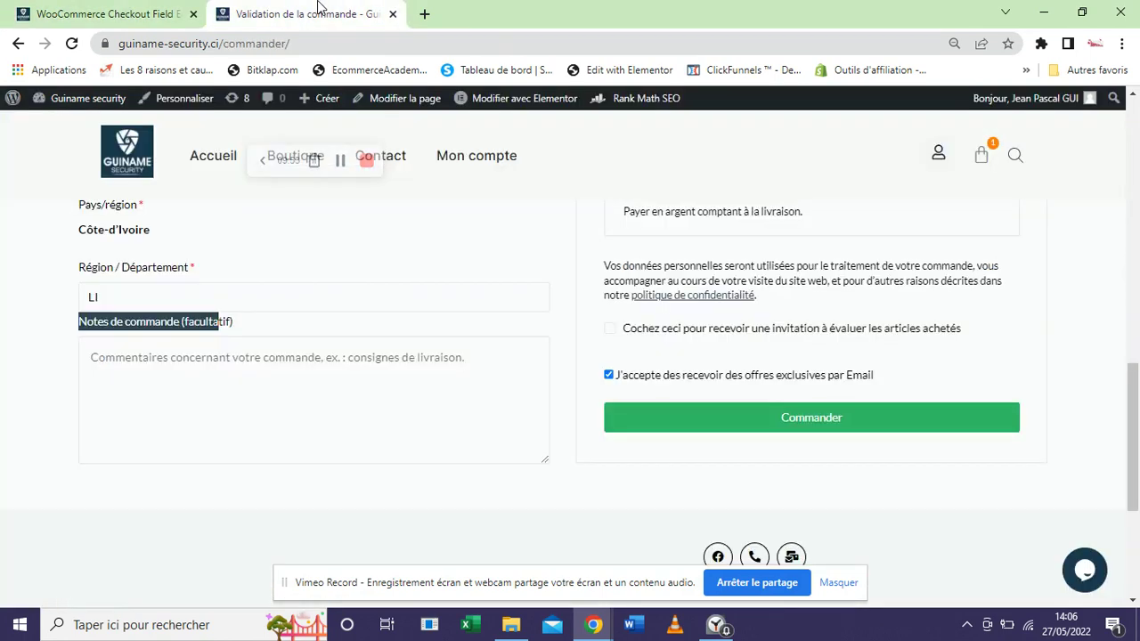
pyautogui.click(169, 12)
pyautogui.click(316, 10)
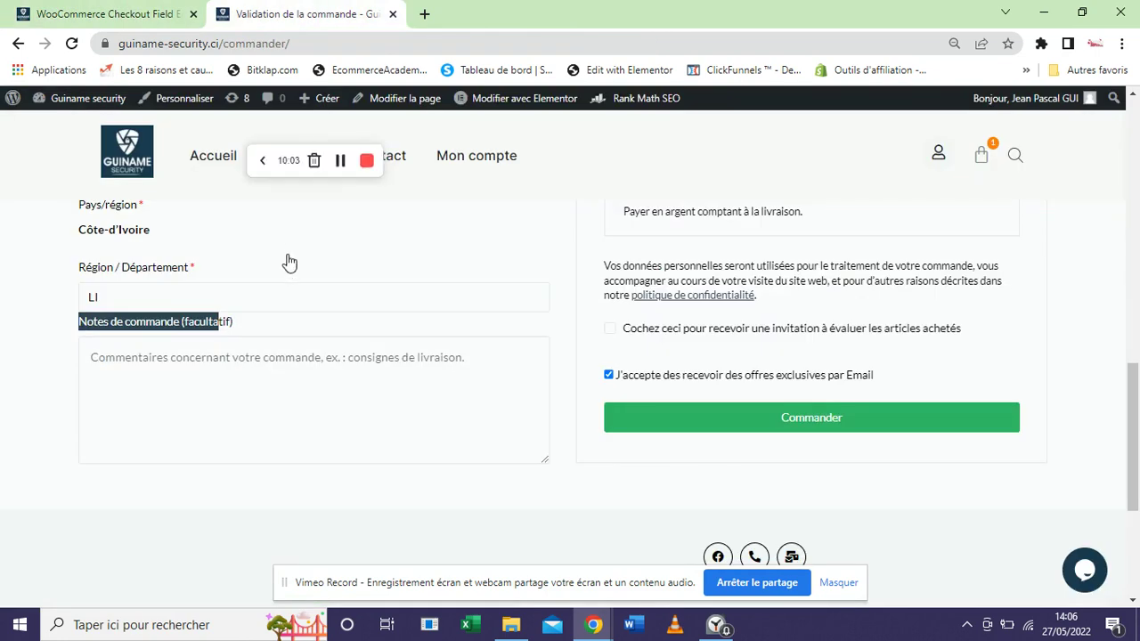
pyautogui.click(89, 11)
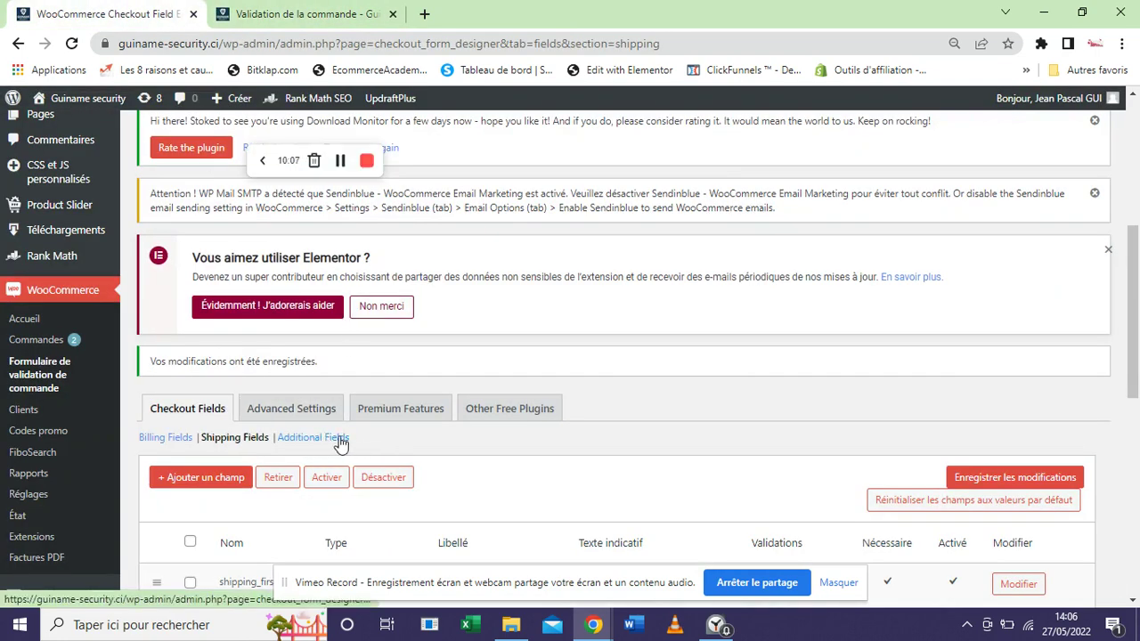
pyautogui.click(303, 13)
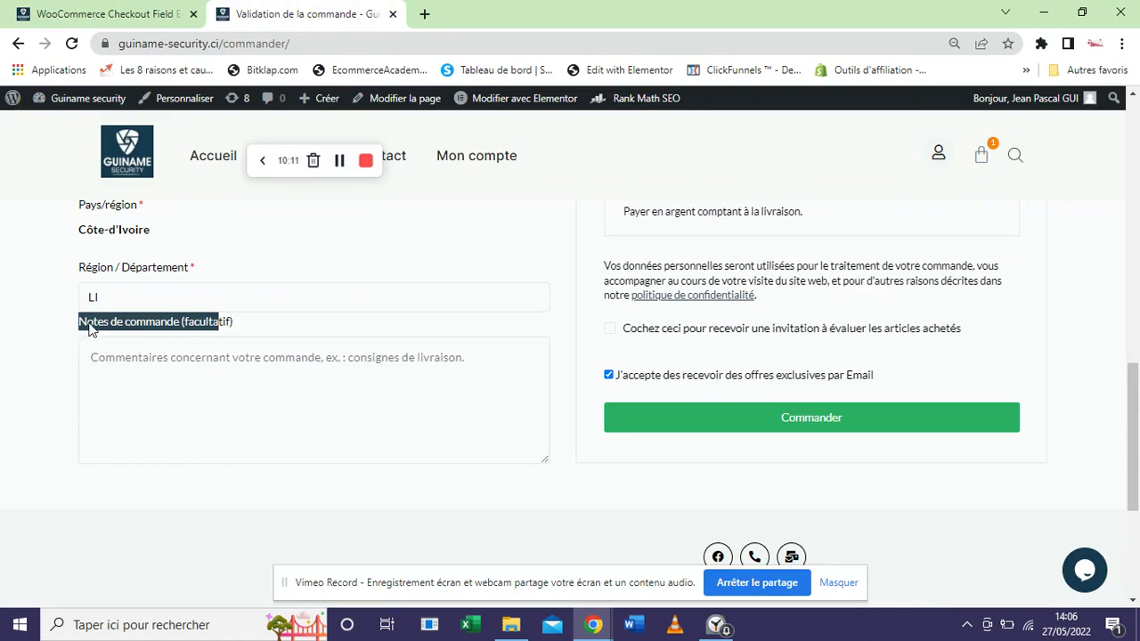
pyautogui.click(225, 326)
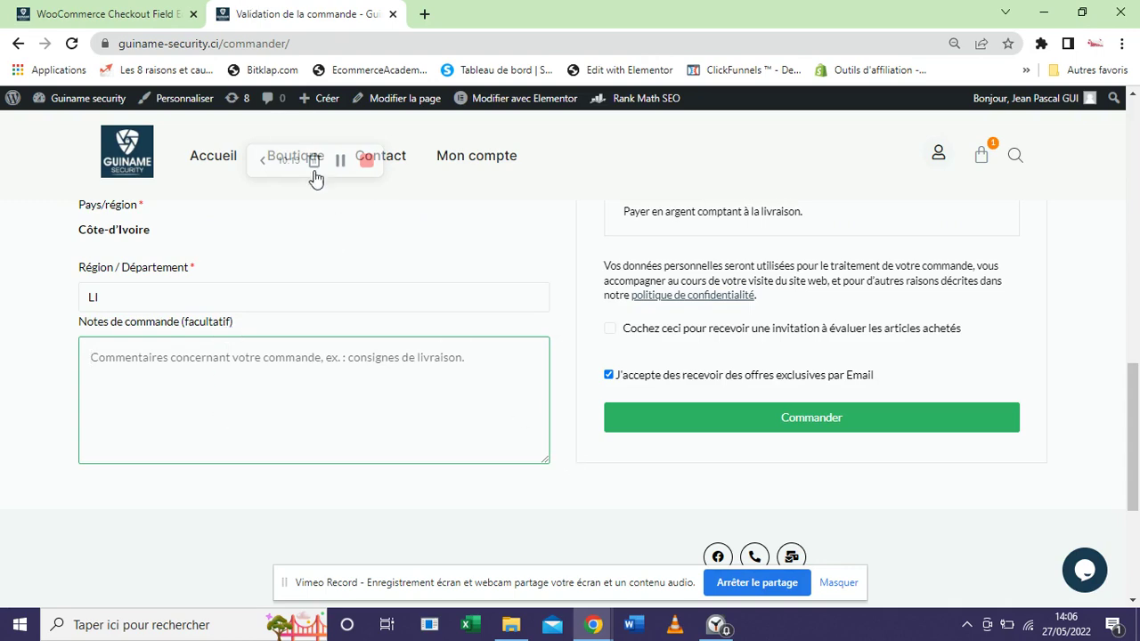
pyautogui.scroll(10, 1137, 386)
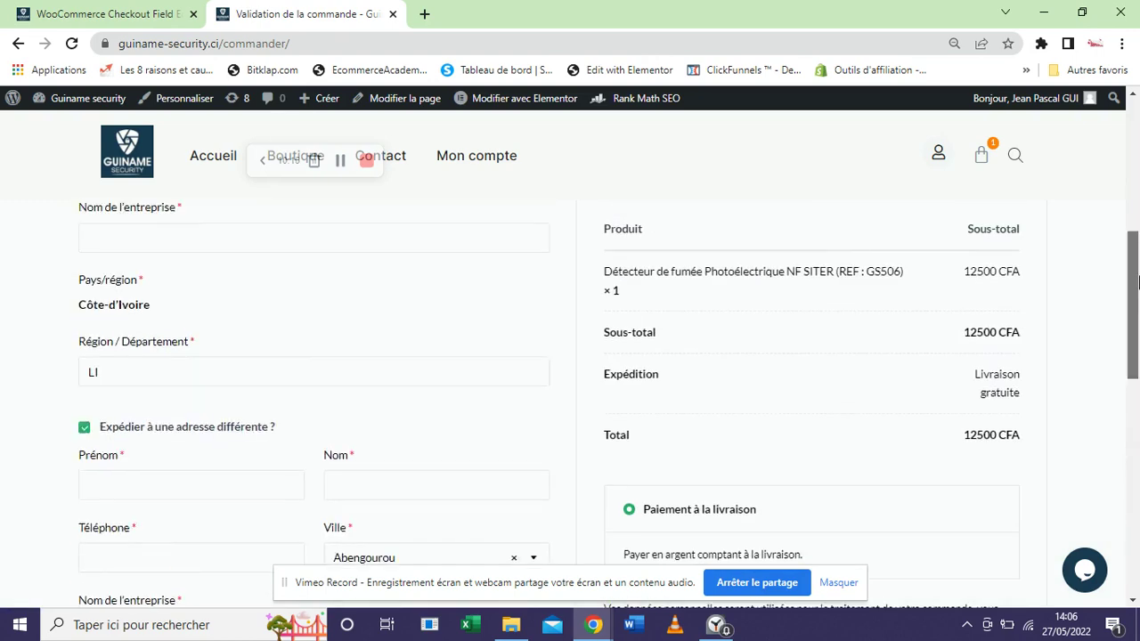